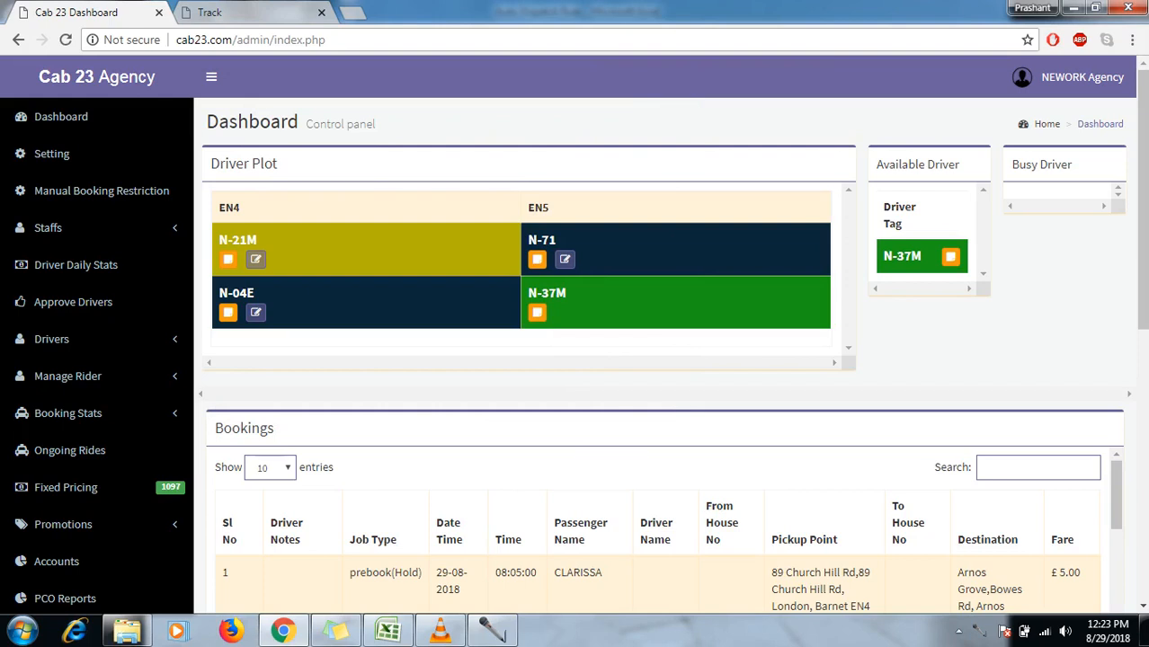
{"action": "scroll", "coordinate": [666, 386], "scroll_direction": "down", "scroll_amount": 4}
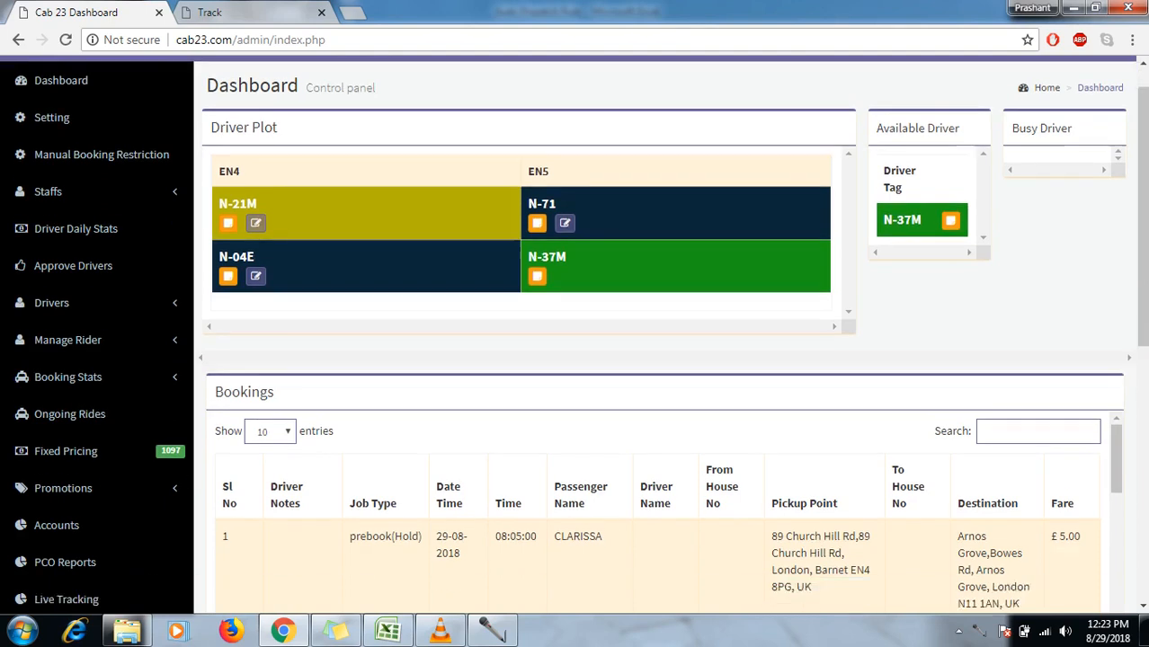
{"action": "scroll", "coordinate": [665, 386], "scroll_direction": "up", "scroll_amount": 4}
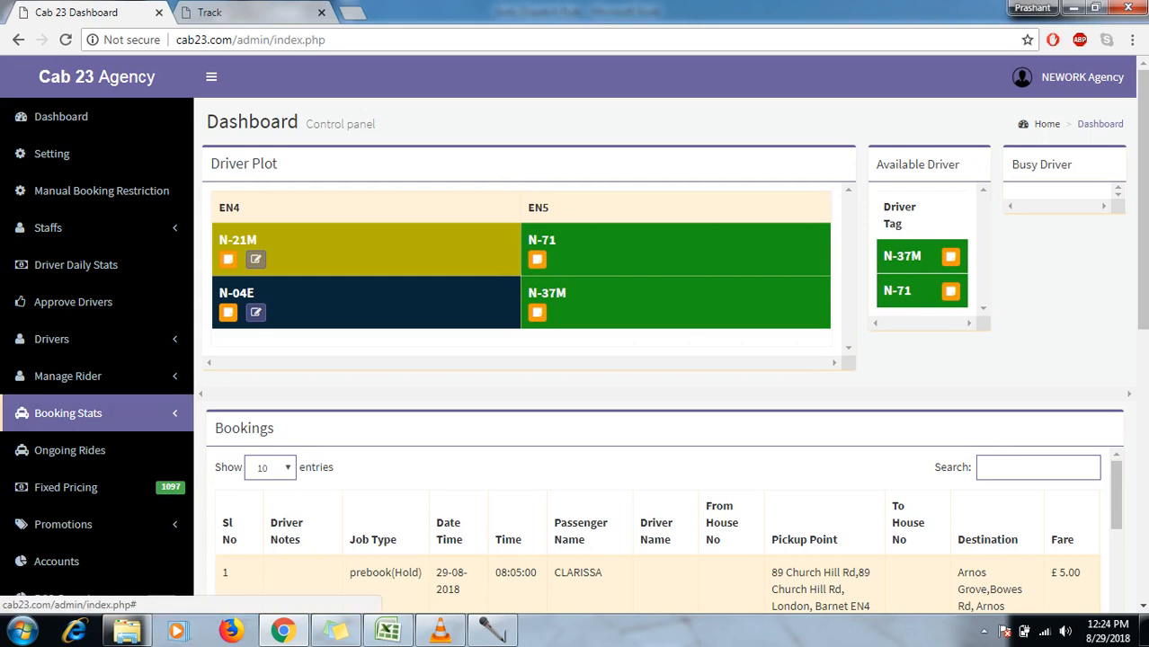
Start a new booking and fill in the caller's details by choosing the second stored phone number matching 000.
{"action": "left_click", "coordinate": [68, 412]}
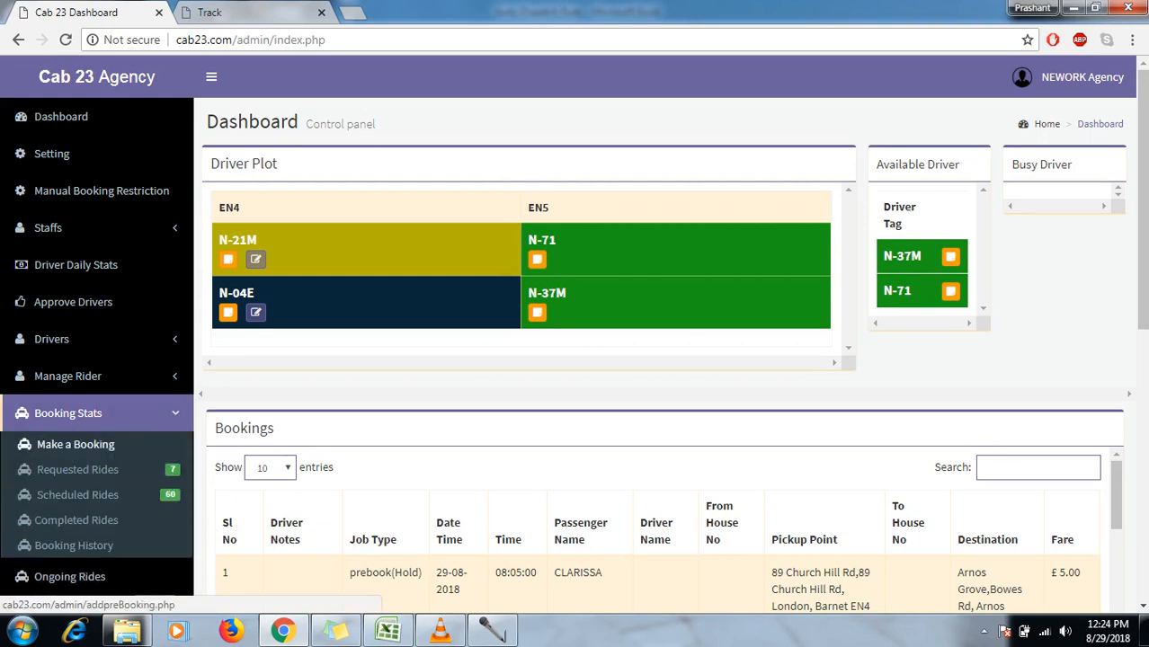
{"action": "left_click", "coordinate": [75, 444]}
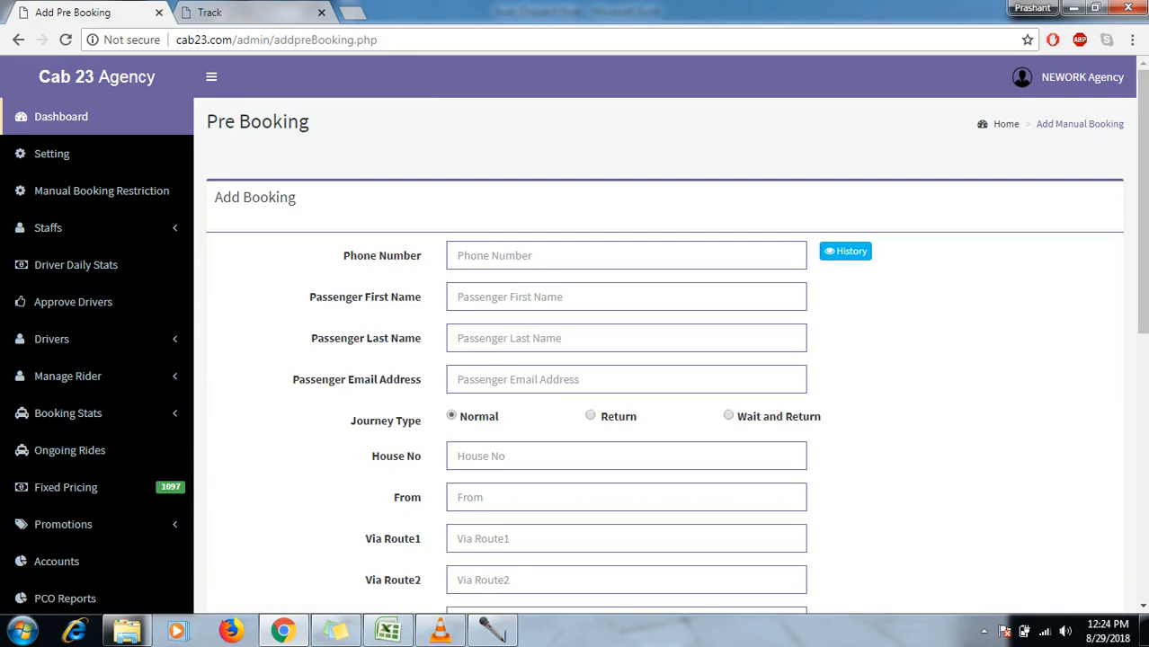
{"action": "left_click", "coordinate": [626, 255]}
{"action": "type", "text": "000"}
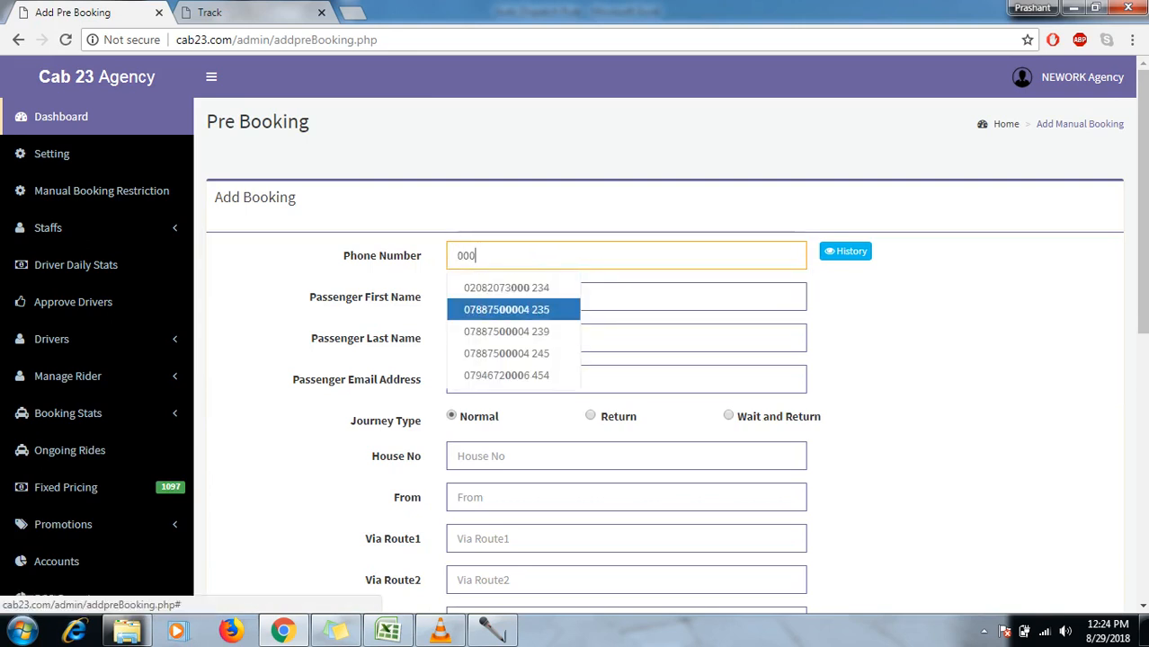
{"action": "left_click", "coordinate": [506, 309]}
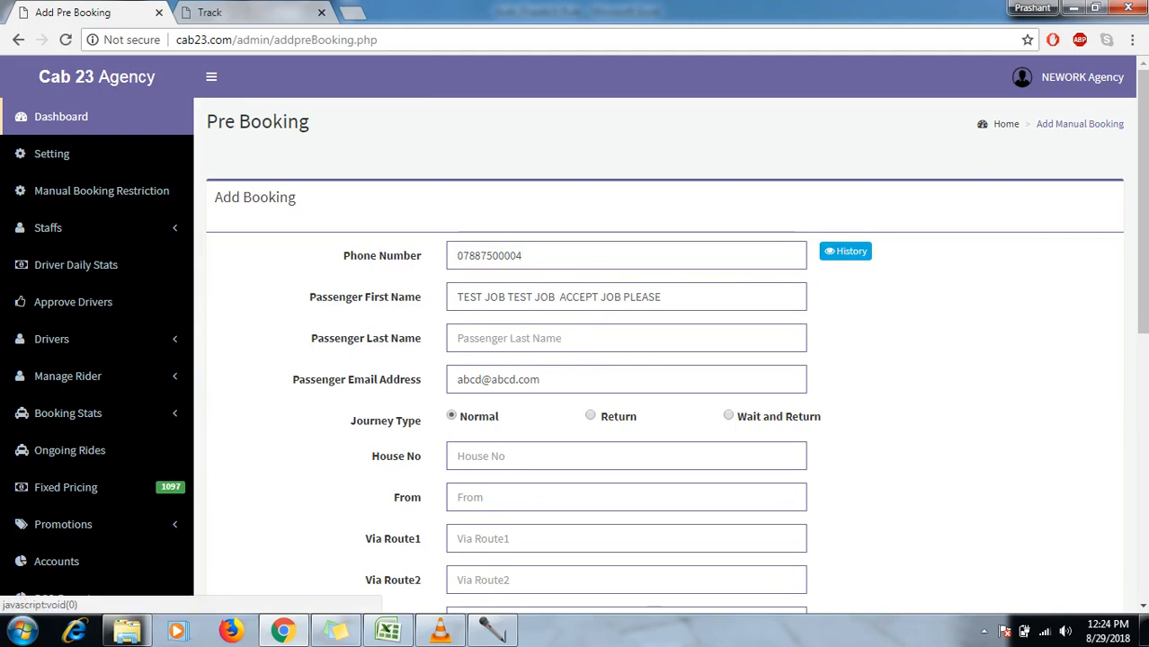
Create a pre booking from the ninth ride in the caller's history and check the filled-in form.
{"action": "left_click", "coordinate": [845, 251]}
{"action": "scroll", "coordinate": [568, 359], "scroll_direction": "down", "scroll_amount": 3}
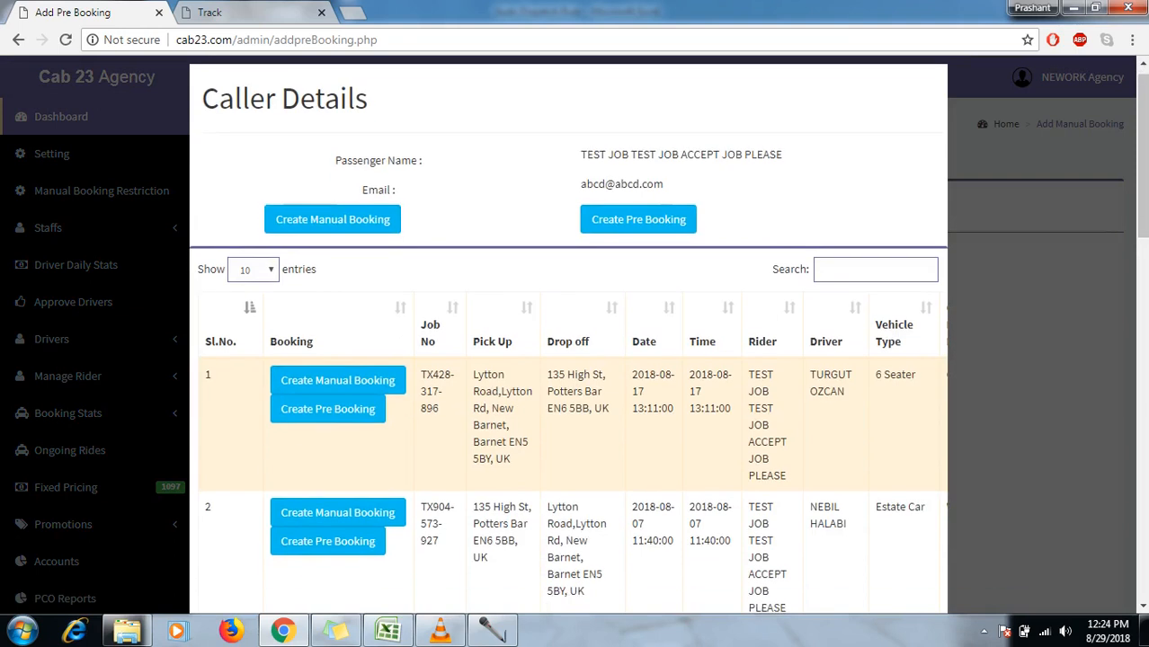
{"action": "scroll", "coordinate": [568, 360], "scroll_direction": "up", "scroll_amount": 2}
{"action": "scroll", "coordinate": [568, 360], "scroll_direction": "up", "scroll_amount": 1}
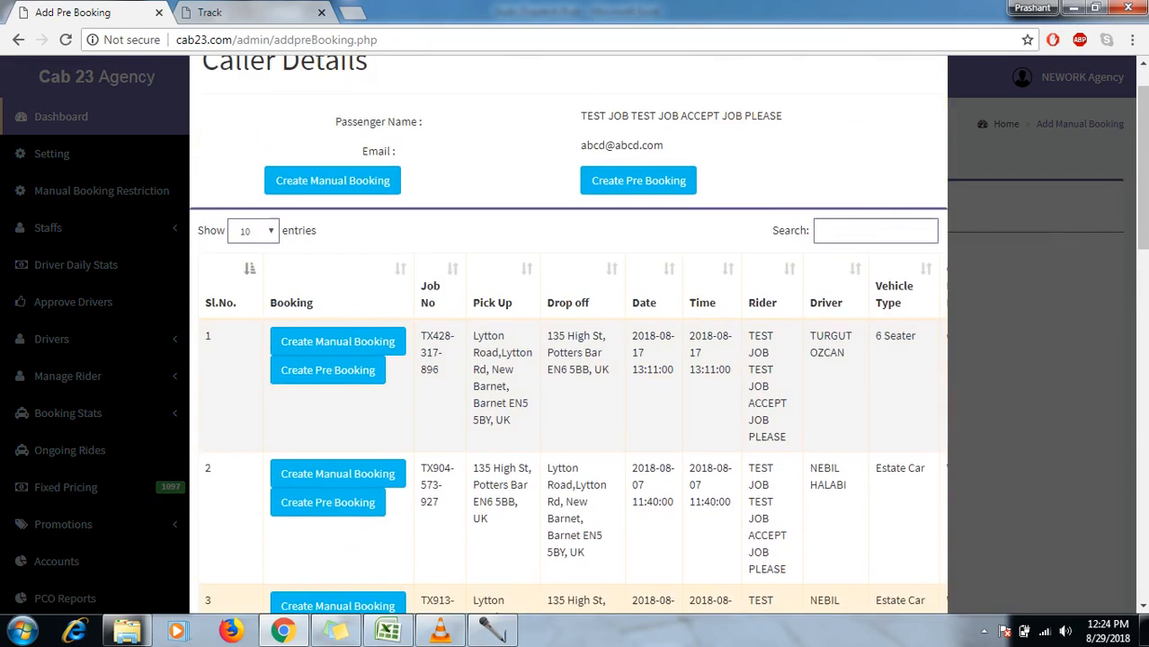
{"action": "scroll", "coordinate": [568, 359], "scroll_direction": "down", "scroll_amount": 10}
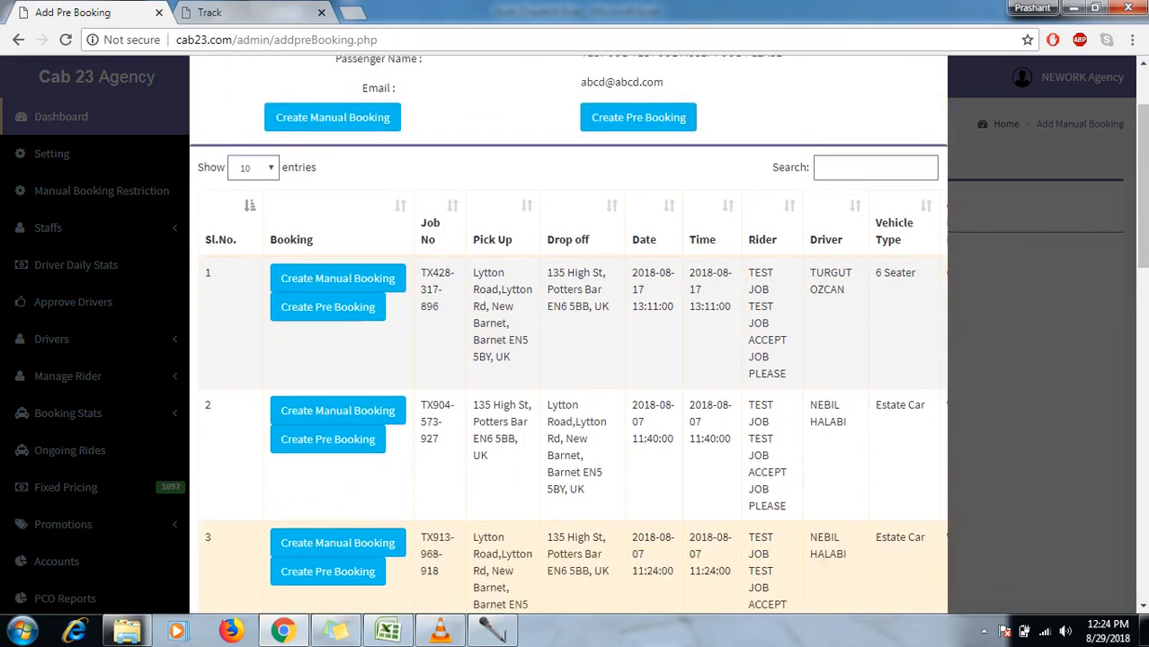
{"action": "scroll", "coordinate": [568, 360], "scroll_direction": "down", "scroll_amount": 3}
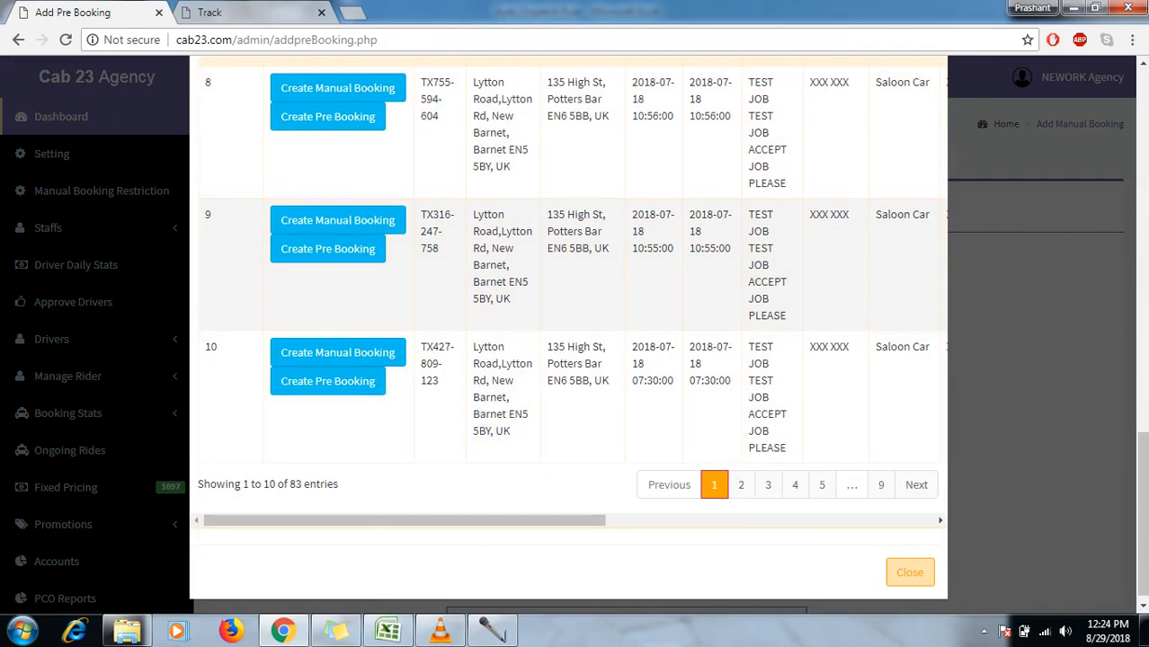
{"action": "left_click", "coordinate": [327, 248]}
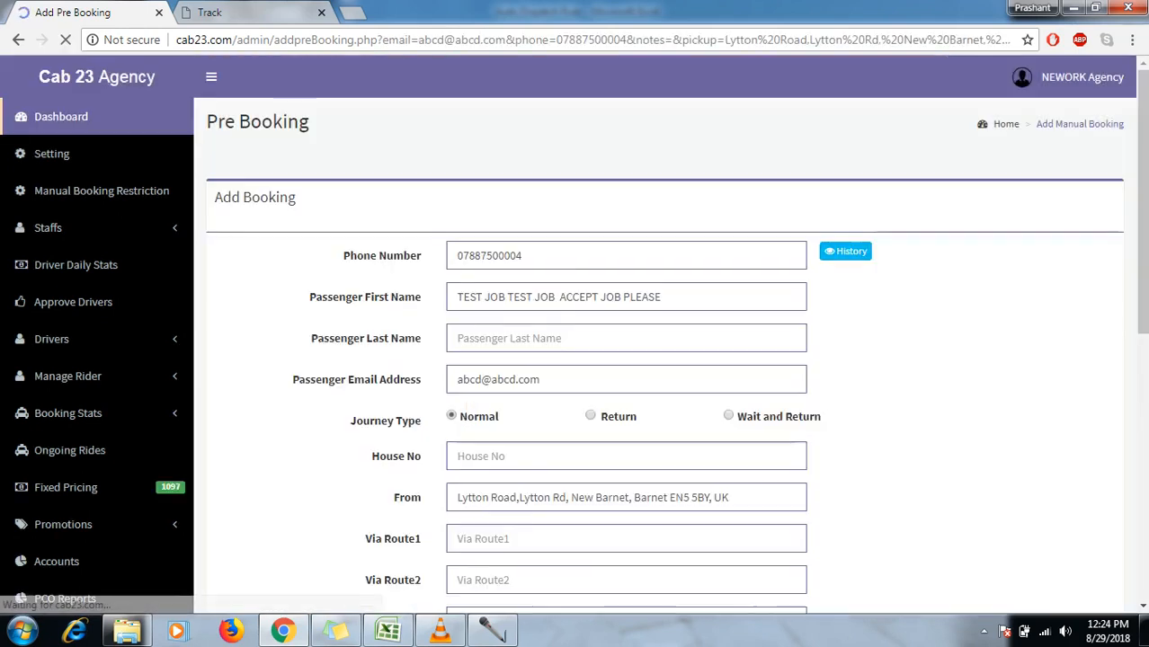
{"action": "scroll", "coordinate": [576, 341], "scroll_direction": "down", "scroll_amount": 2}
{"action": "scroll", "coordinate": [575, 342], "scroll_direction": "down", "scroll_amount": 4}
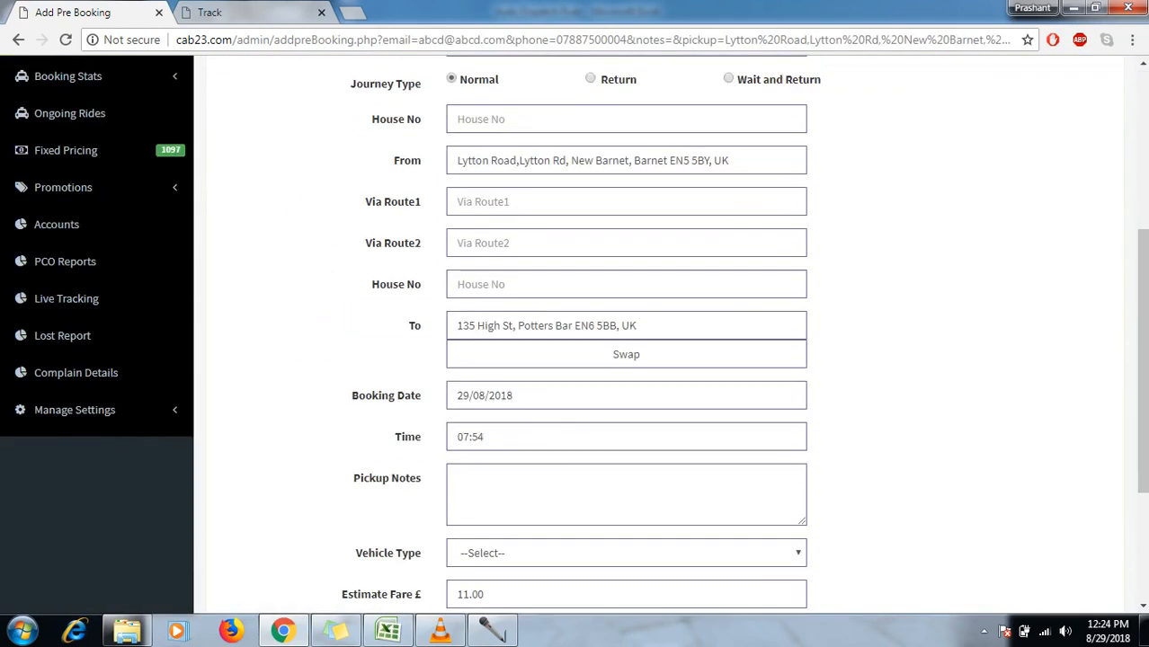
{"action": "scroll", "coordinate": [575, 341], "scroll_direction": "up", "scroll_amount": 6}
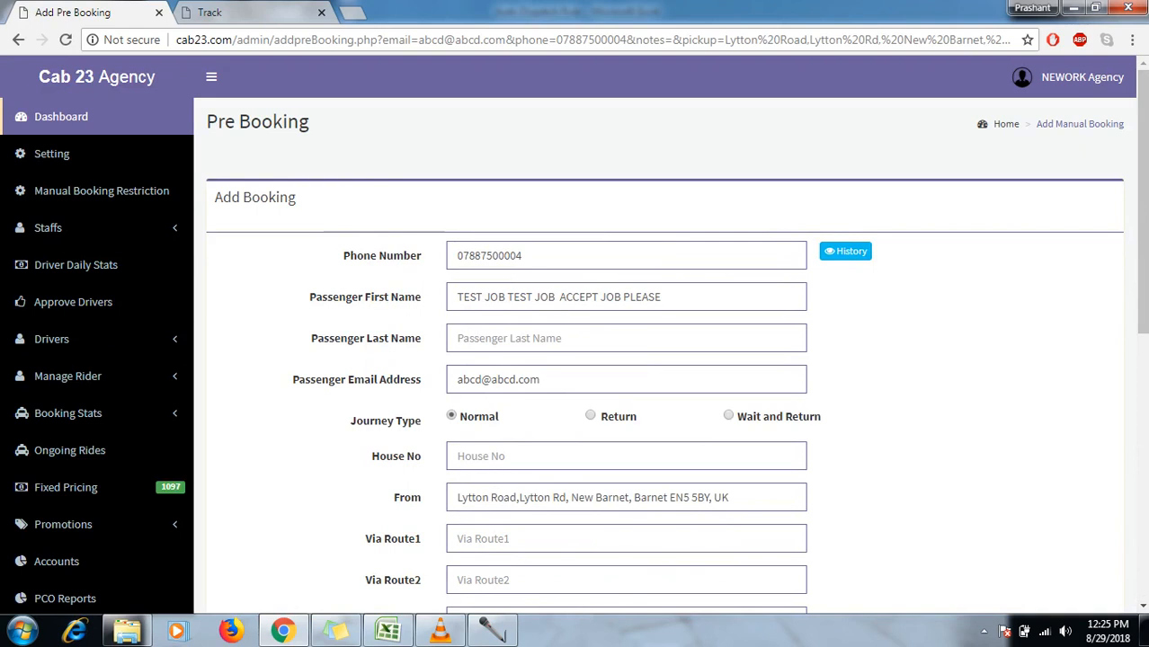
Replace the phone number by looking up 000 again and choosing the second stored caller suggestion.
{"action": "left_click", "coordinate": [523, 256]}
{"action": "key", "text": "ctrl+a"}
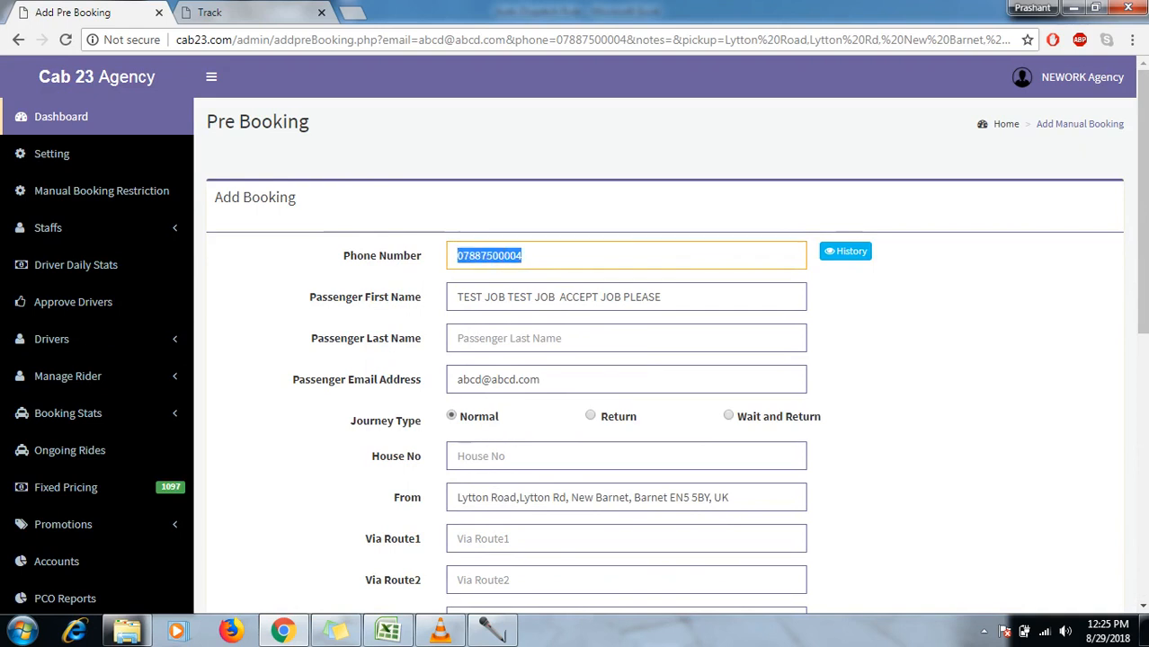
{"action": "type", "text": "000"}
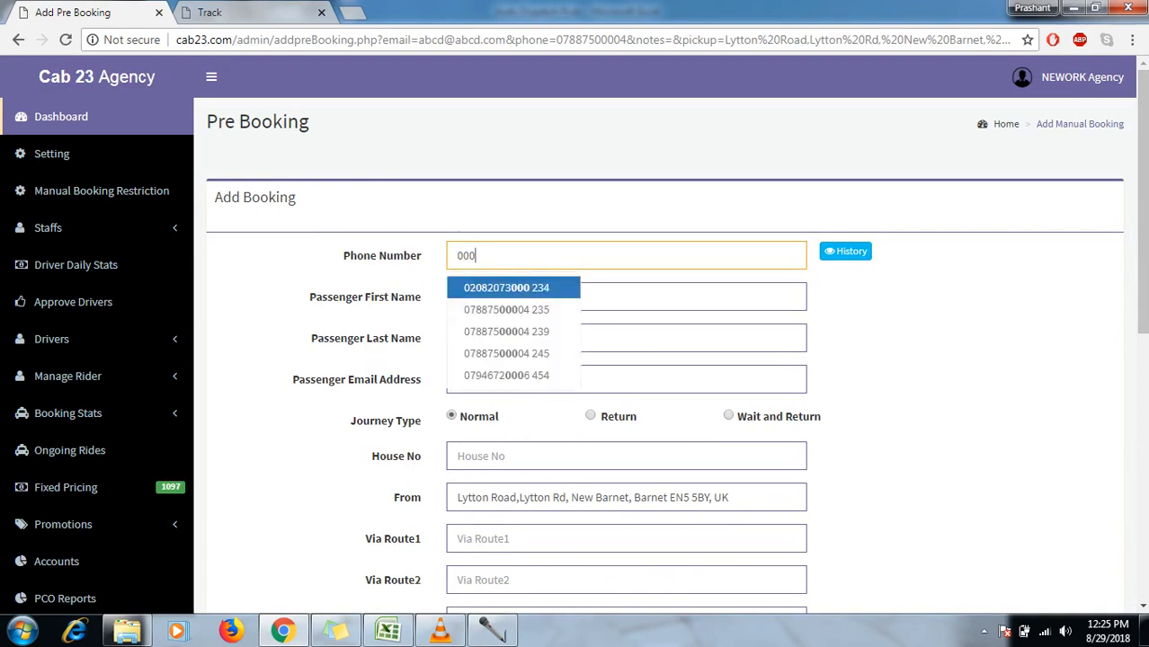
{"action": "key", "text": "Down"}
{"action": "key", "text": "Return"}
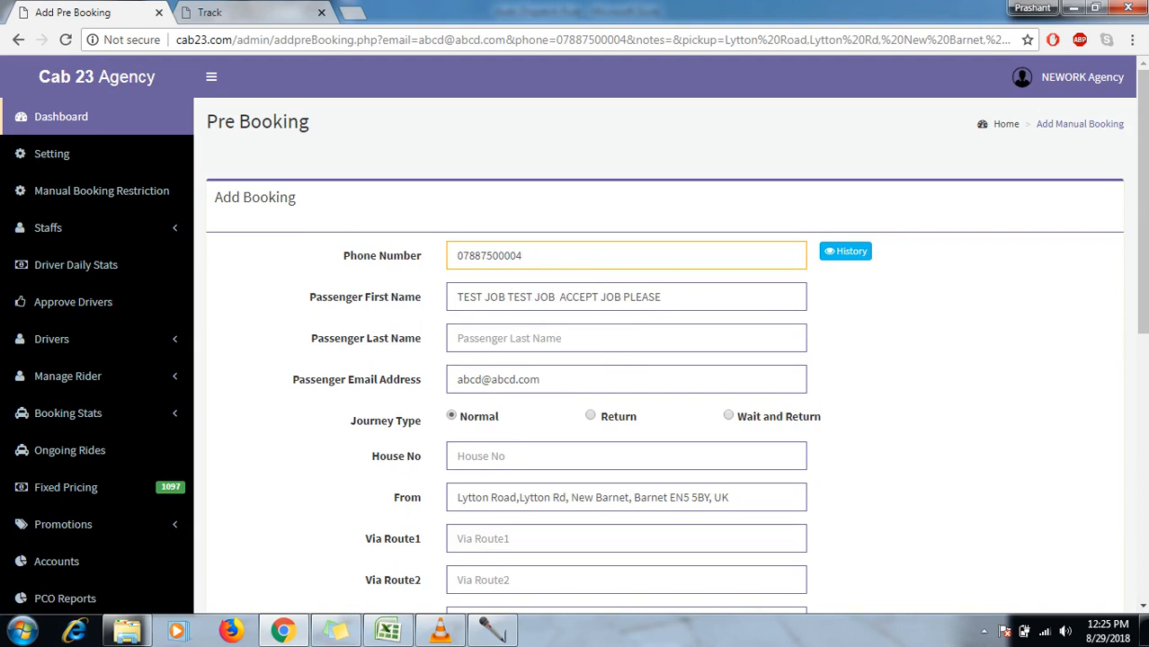
Look through the caller's previous rides in the booking history, then close the caller details.
{"action": "left_click", "coordinate": [846, 252]}
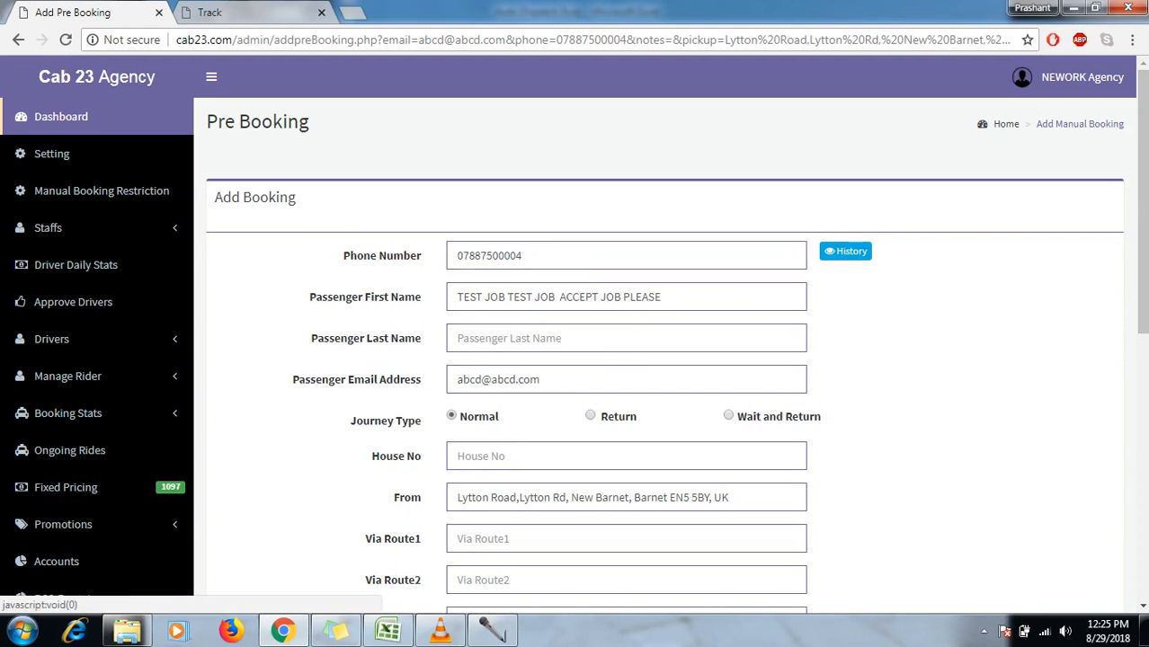
{"action": "scroll", "coordinate": [573, 333], "scroll_direction": "down", "scroll_amount": 6}
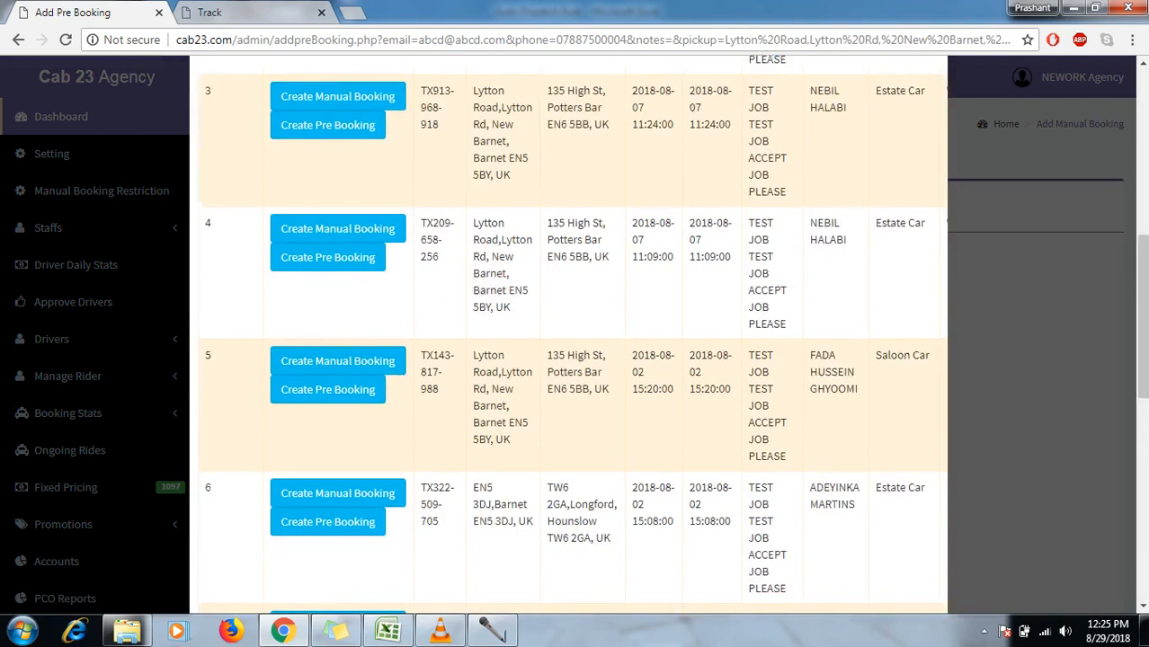
{"action": "scroll", "coordinate": [573, 332], "scroll_direction": "down", "scroll_amount": 8}
{"action": "scroll", "coordinate": [573, 332], "scroll_direction": "up", "scroll_amount": 8}
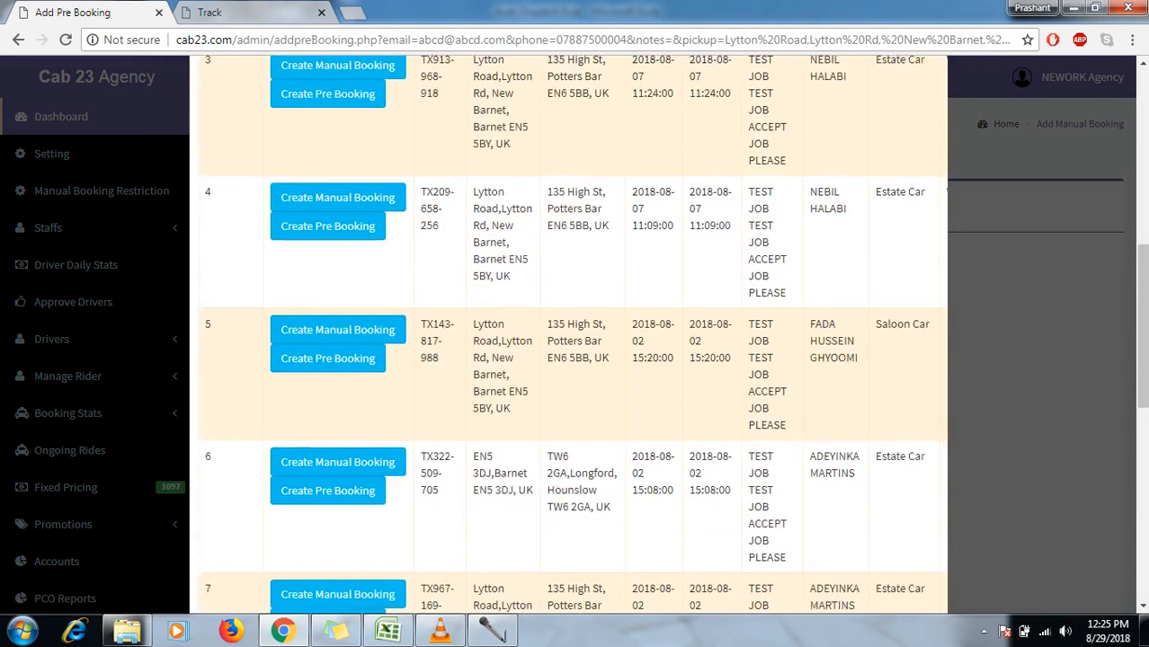
{"action": "scroll", "coordinate": [573, 333], "scroll_direction": "down", "scroll_amount": 5}
{"action": "left_click", "coordinate": [909, 561]}
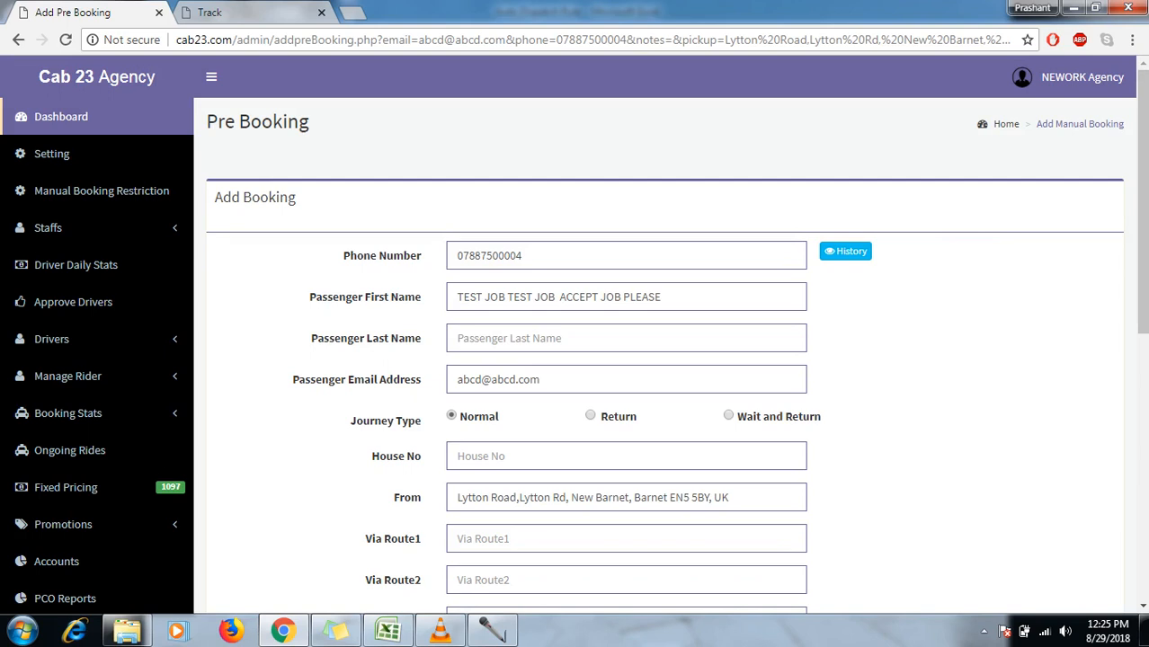
Select the phone number field and dismiss the Reminders dialog for the undispatched booking.
{"action": "left_click", "coordinate": [525, 256]}
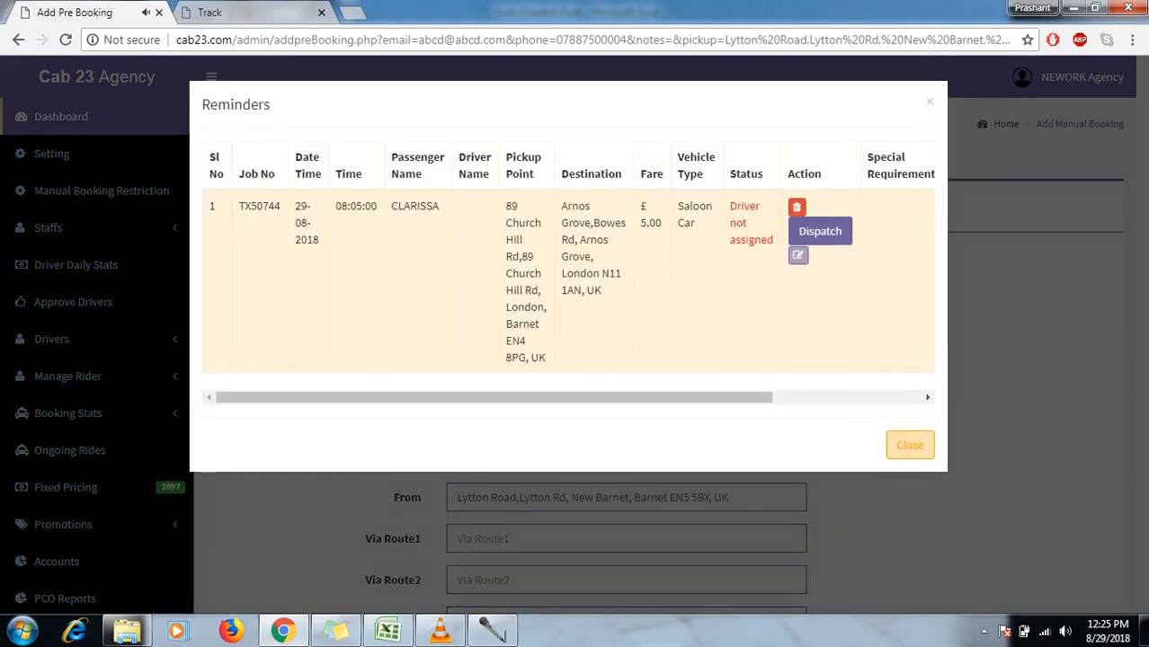
{"action": "left_click", "coordinate": [910, 445]}
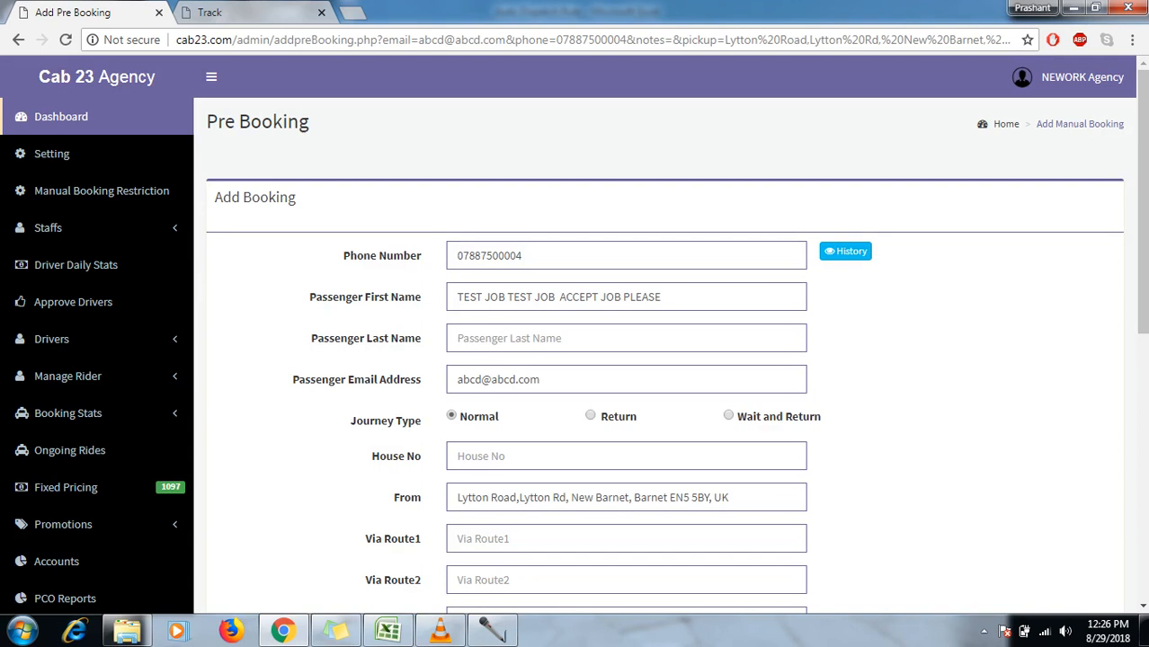
Examine the pre booking form's journey type, addresses, via routes, destination house number, date, time, vehicle, fare, reminder and dispatch options.
{"action": "scroll", "coordinate": [575, 333], "scroll_direction": "down", "scroll_amount": 3}
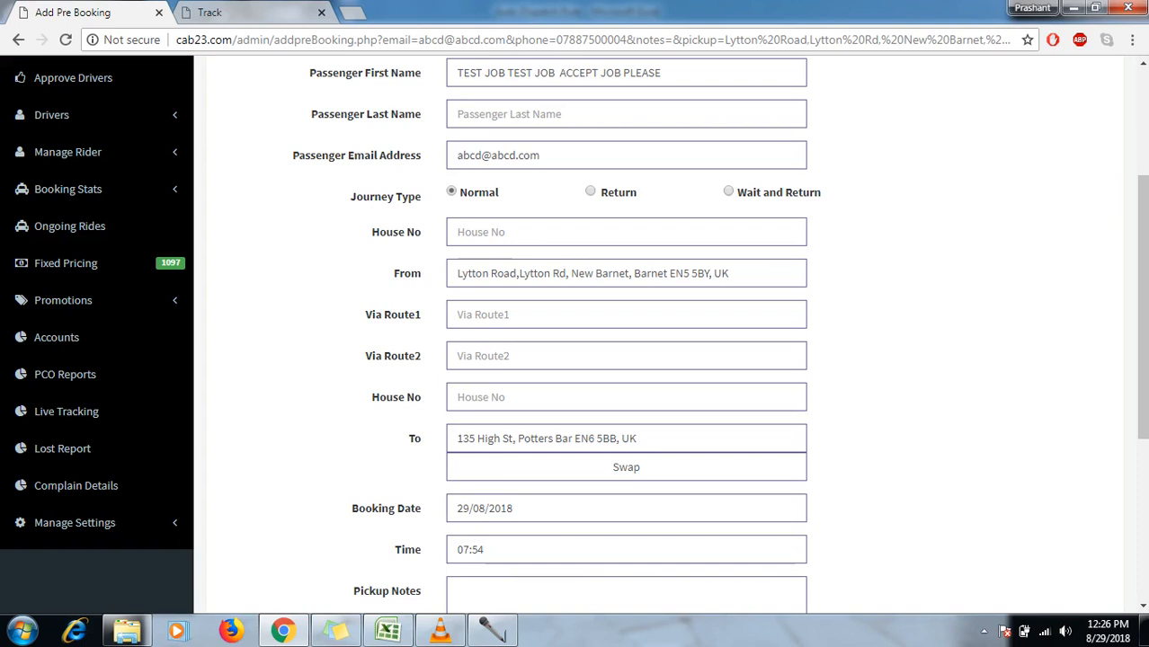
{"action": "scroll", "coordinate": [629, 332], "scroll_direction": "up", "scroll_amount": 1}
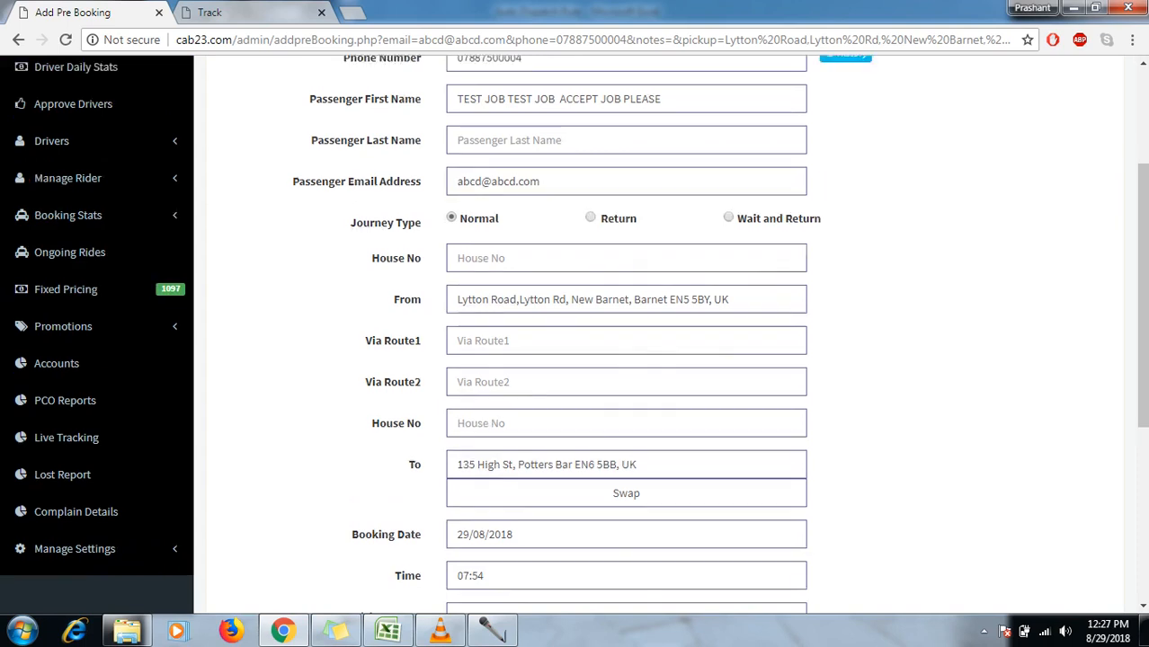
{"action": "scroll", "coordinate": [630, 332], "scroll_direction": "down", "scroll_amount": 3}
{"action": "scroll", "coordinate": [629, 333], "scroll_direction": "down", "scroll_amount": 3}
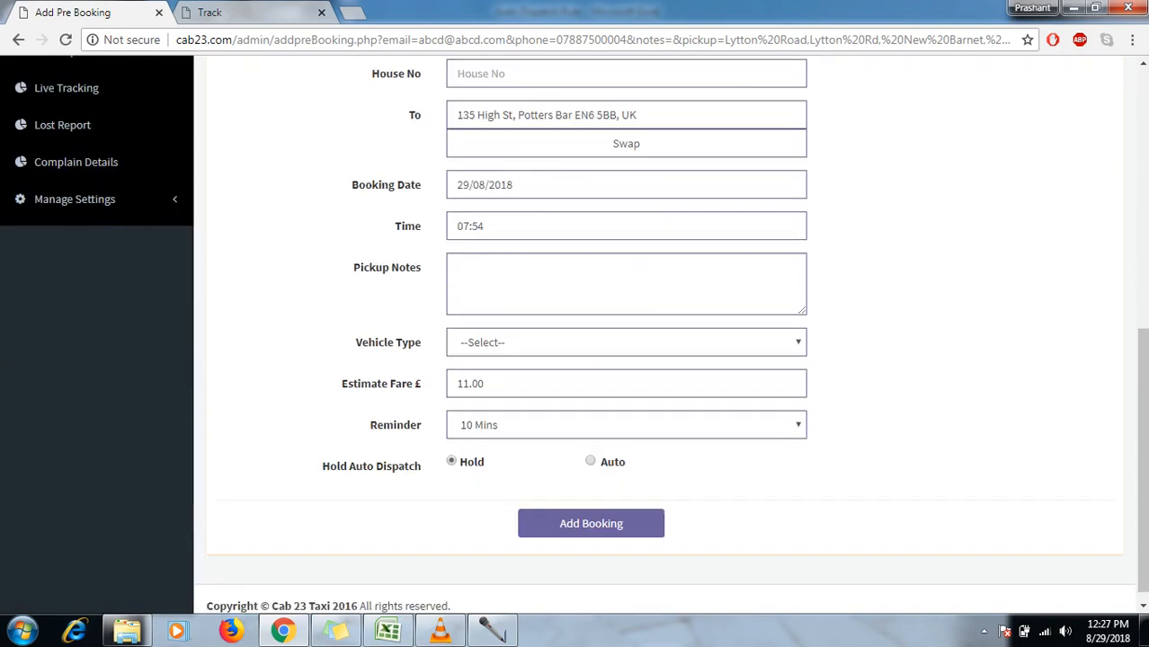
{"action": "scroll", "coordinate": [629, 333], "scroll_direction": "up", "scroll_amount": 5}
{"action": "scroll", "coordinate": [630, 332], "scroll_direction": "up", "scroll_amount": 1}
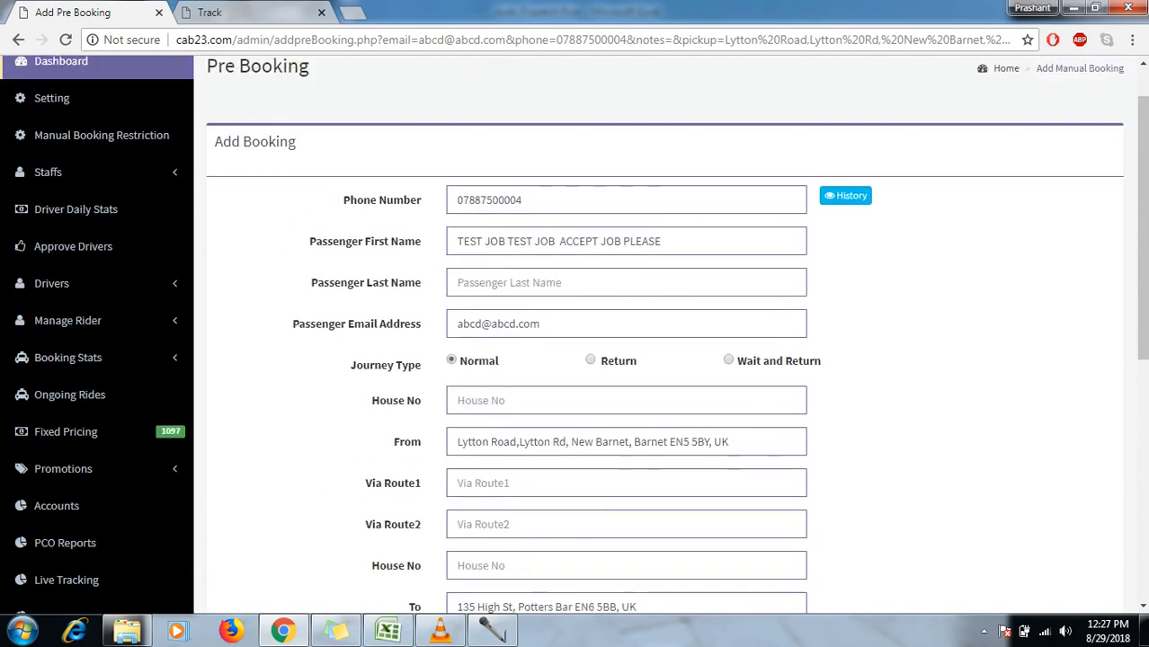
{"action": "scroll", "coordinate": [629, 332], "scroll_direction": "down", "scroll_amount": 5}
{"action": "scroll", "coordinate": [629, 333], "scroll_direction": "down", "scroll_amount": 1}
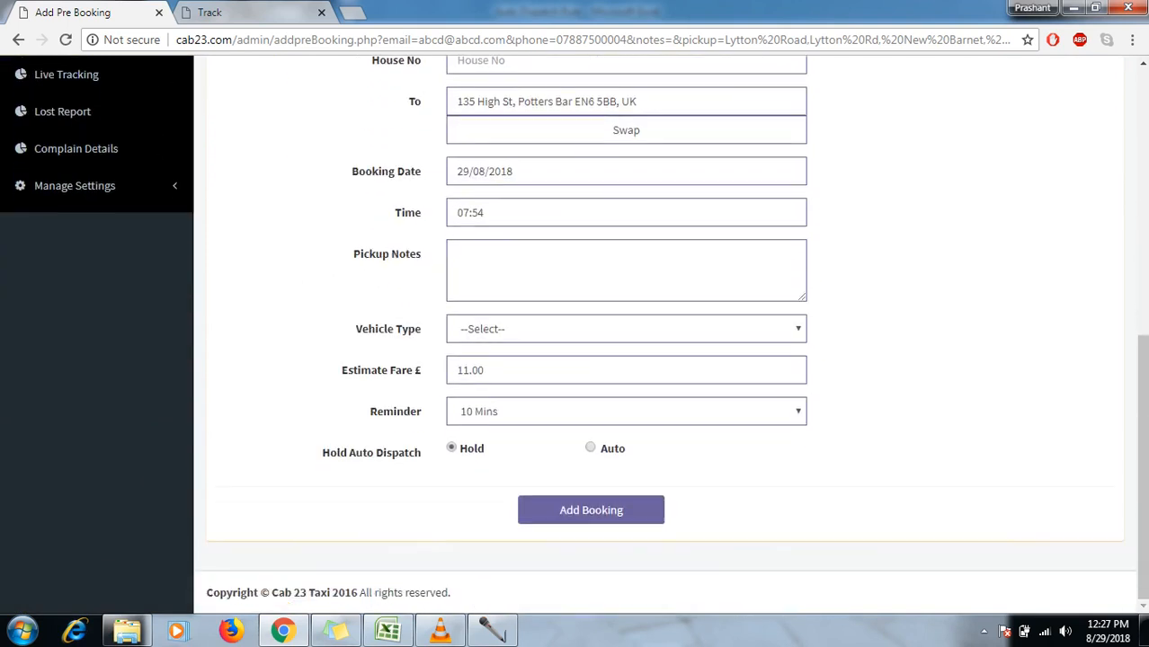
{"action": "scroll", "coordinate": [629, 332], "scroll_direction": "up", "scroll_amount": 5}
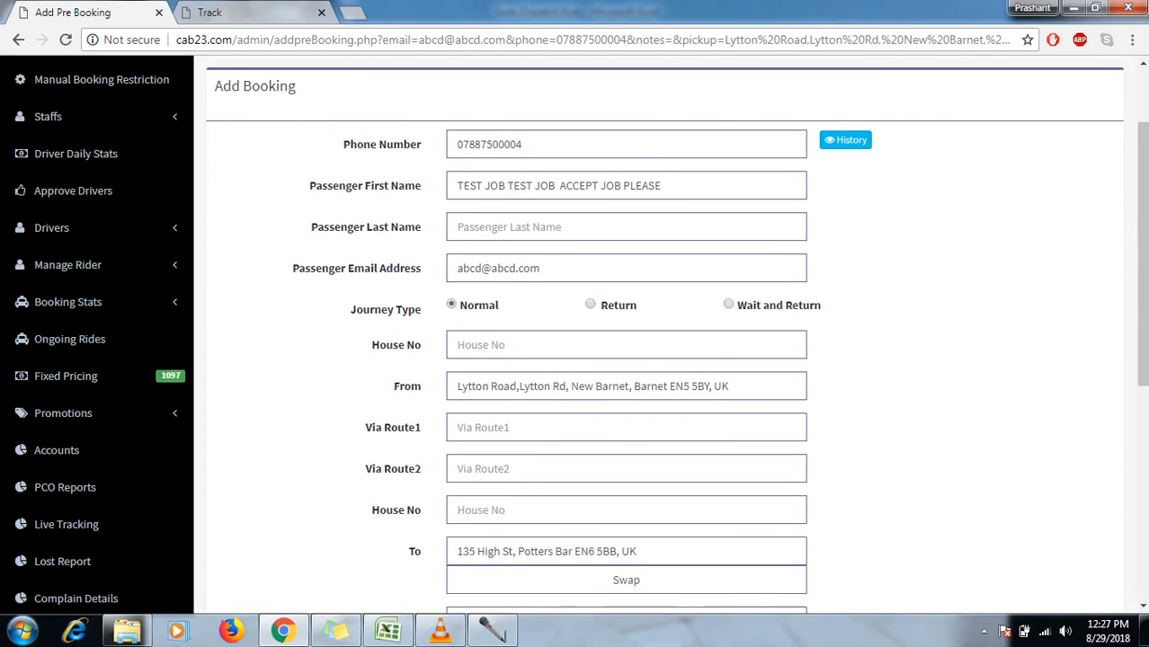
{"action": "scroll", "coordinate": [630, 333], "scroll_direction": "down", "scroll_amount": 3}
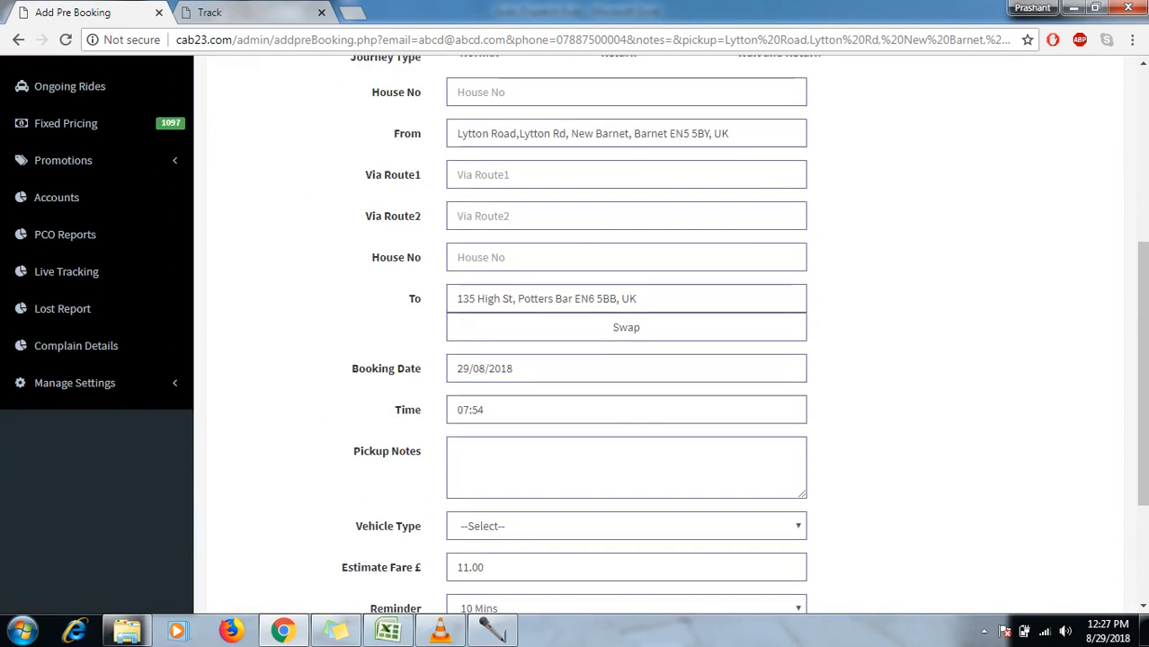
{"action": "scroll", "coordinate": [630, 332], "scroll_direction": "down", "scroll_amount": 1}
{"action": "scroll", "coordinate": [630, 332], "scroll_direction": "up", "scroll_amount": 4}
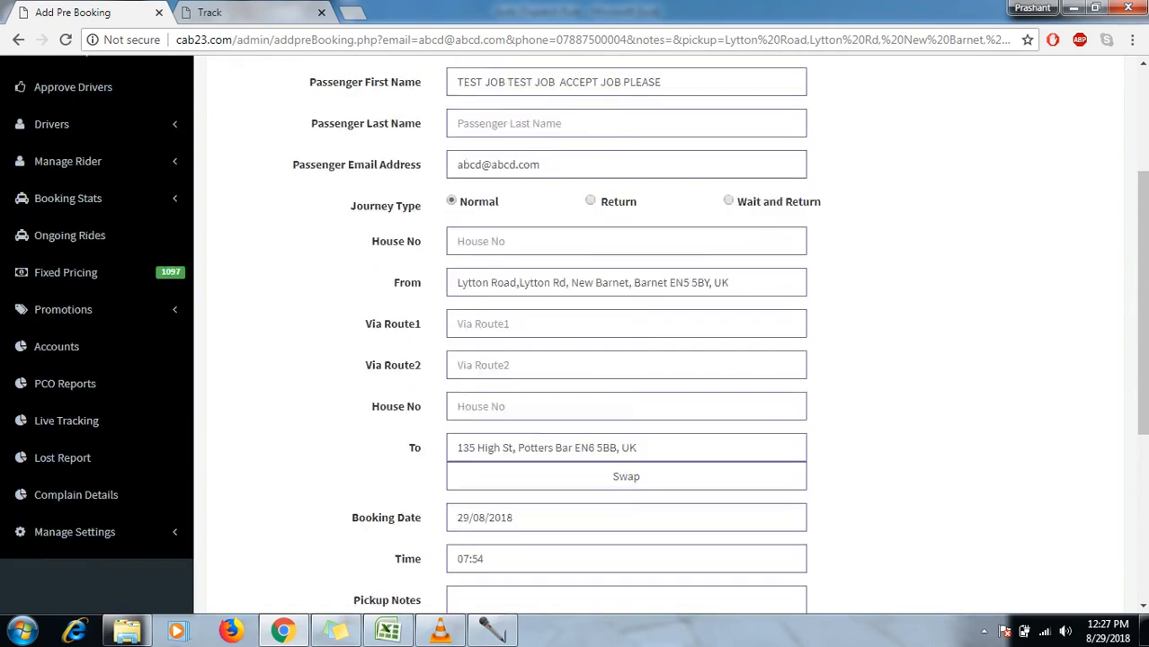
{"action": "scroll", "coordinate": [629, 333], "scroll_direction": "down", "scroll_amount": 4}
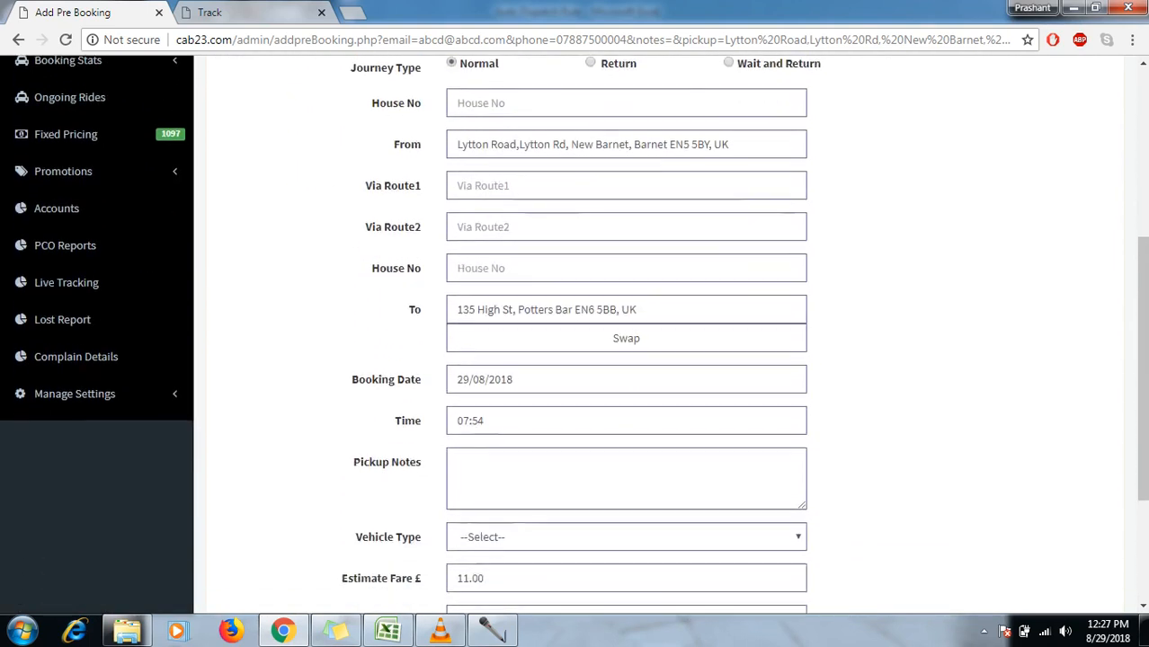
{"action": "scroll", "coordinate": [630, 333], "scroll_direction": "up", "scroll_amount": 2}
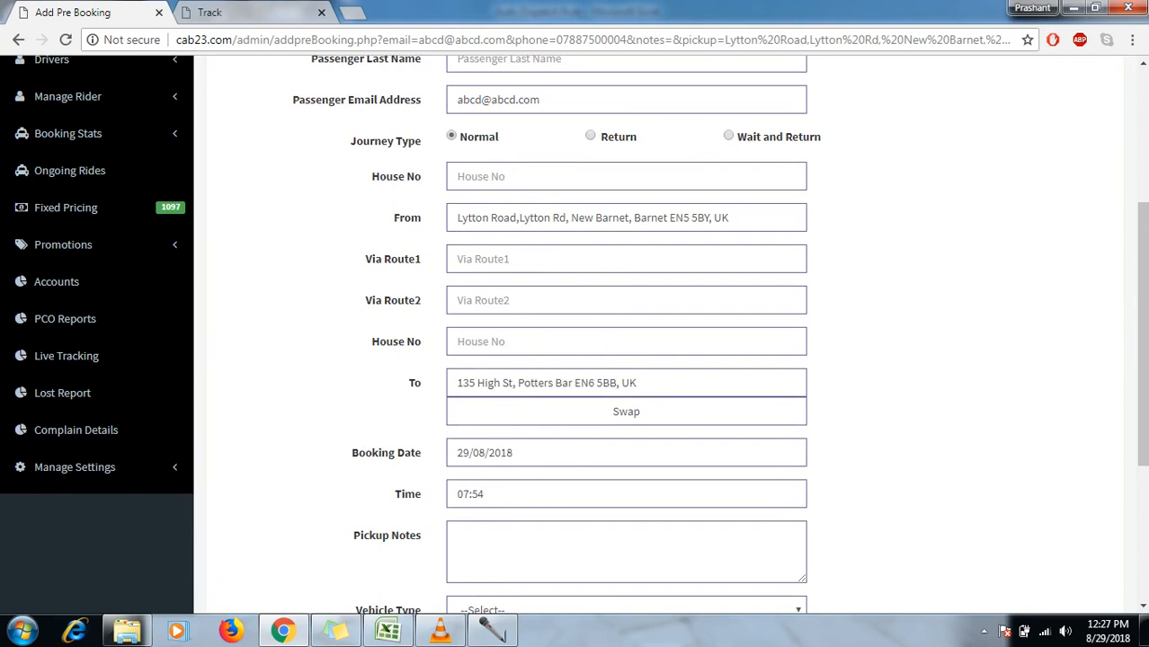
{"action": "scroll", "coordinate": [576, 332], "scroll_direction": "up", "scroll_amount": 1}
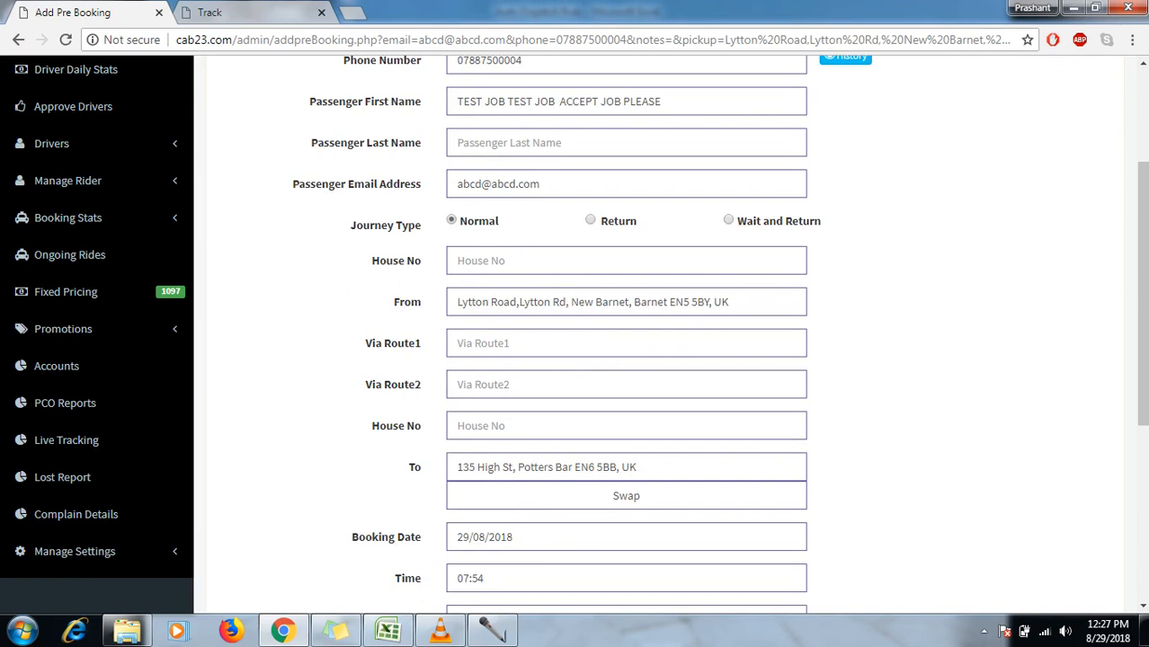
{"action": "left_click", "coordinate": [626, 426]}
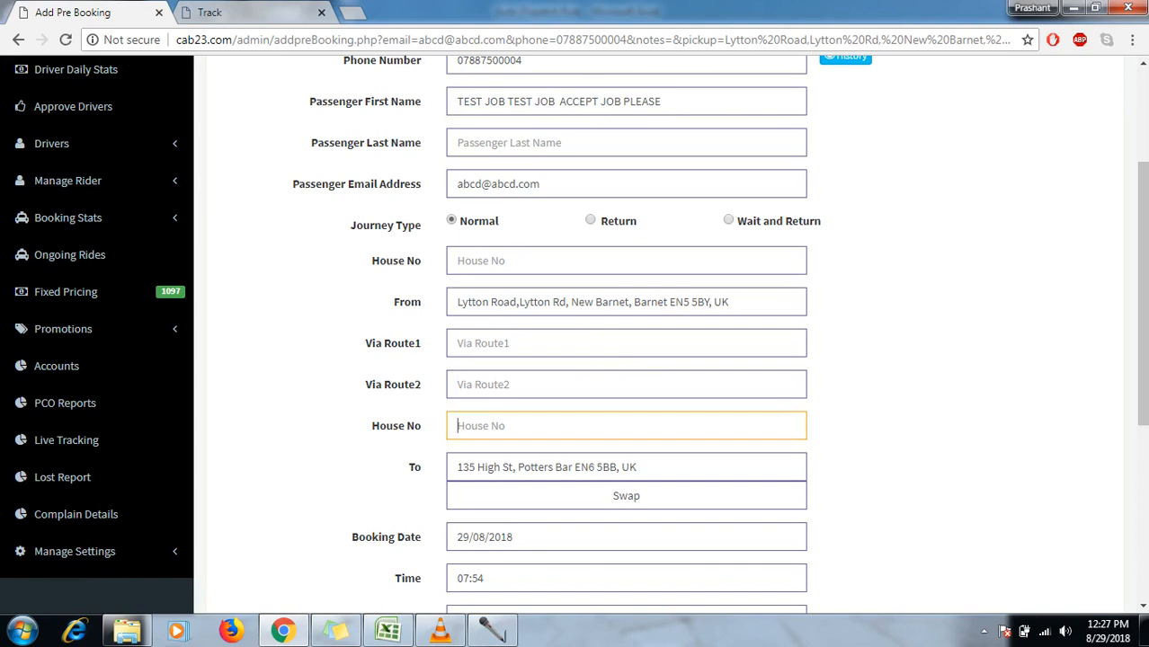
{"action": "scroll", "coordinate": [575, 332], "scroll_direction": "down", "scroll_amount": 3}
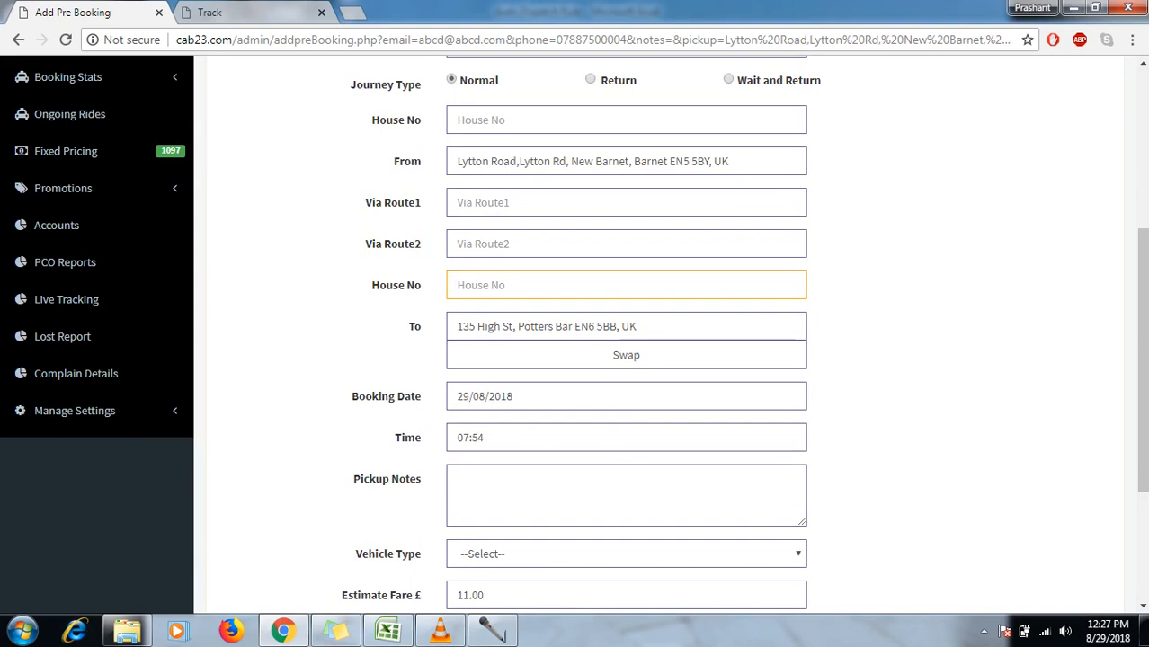
Replace the pickup address with Herbies Pizza in Frimley, Camberley, and enter 12 as the pickup house number.
{"action": "left_click_drag", "start_coordinate": [739, 162], "coordinate": [455, 162]}
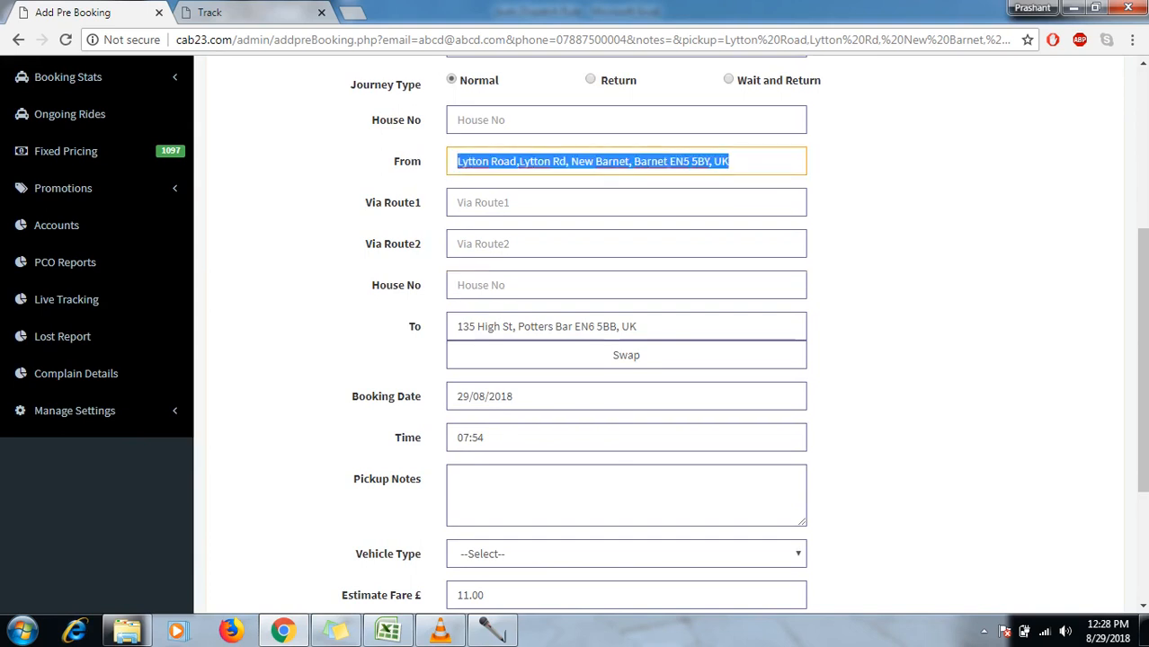
{"action": "key", "text": "BackSpace"}
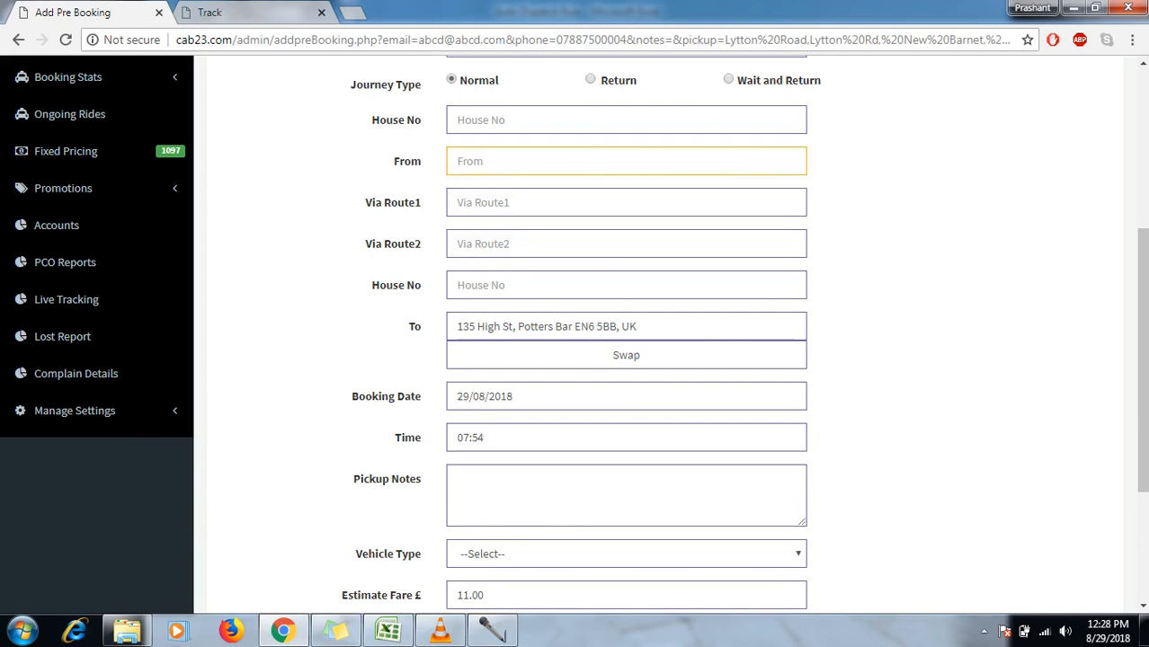
{"action": "type", "text": "frimley"}
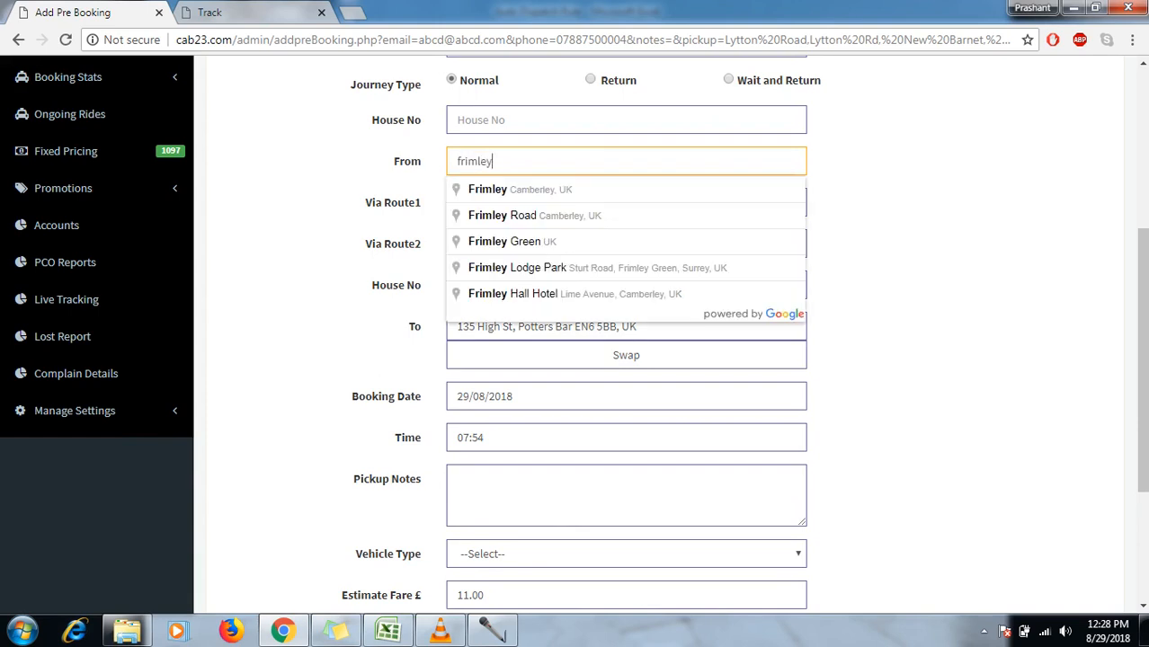
{"action": "key", "text": "ctrl+a"}
{"action": "type", "text": "herbies "}
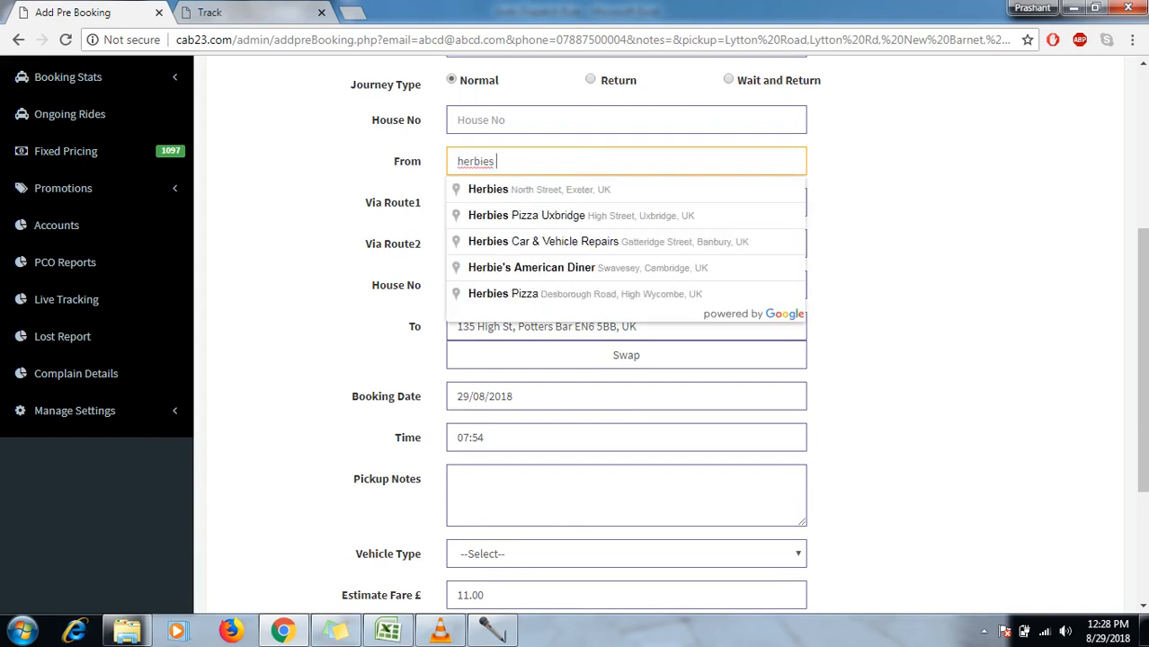
{"action": "type", "text": "pizza"}
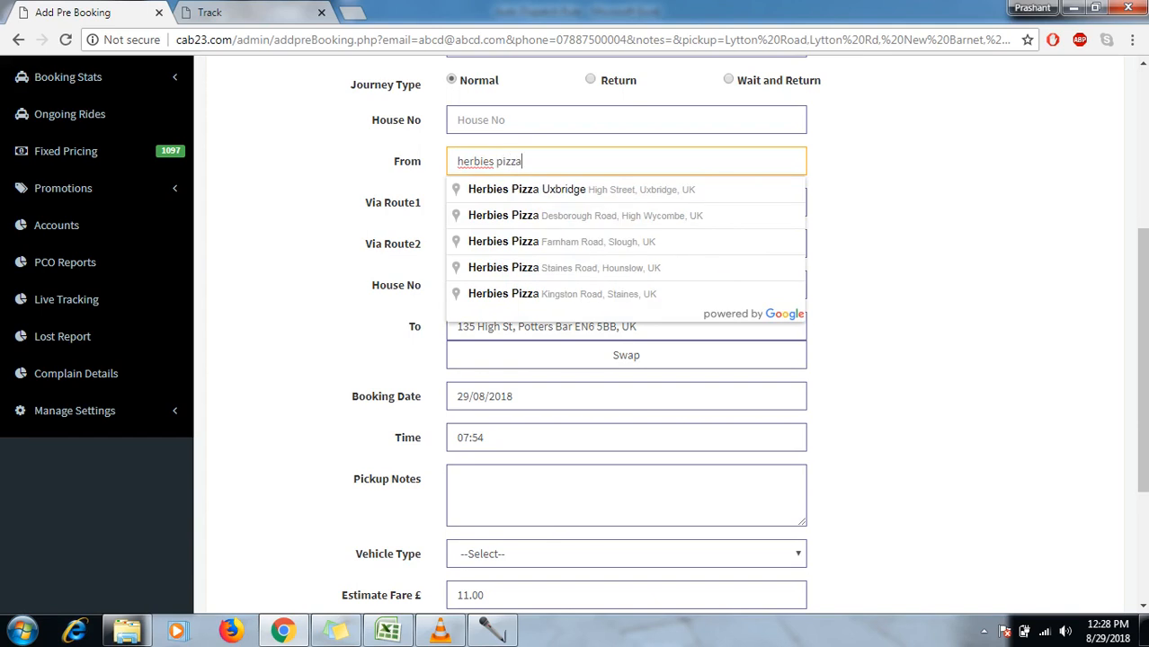
{"action": "type", "text": " frimley"}
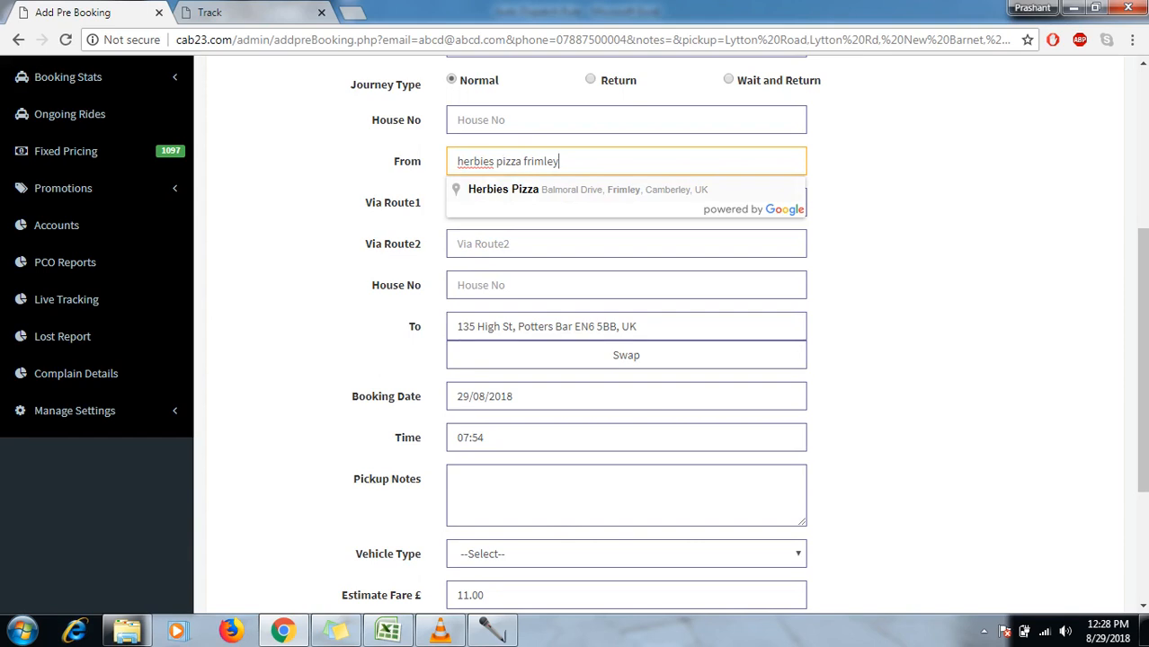
{"action": "left_click", "coordinate": [588, 189]}
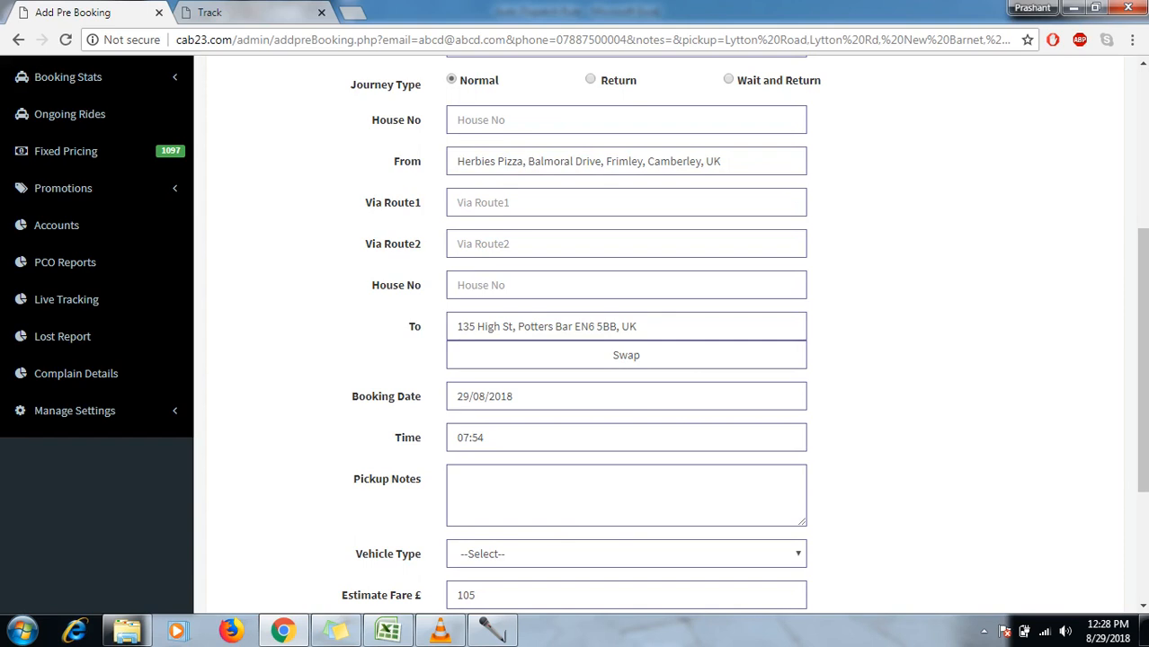
{"action": "left_click", "coordinate": [588, 119]}
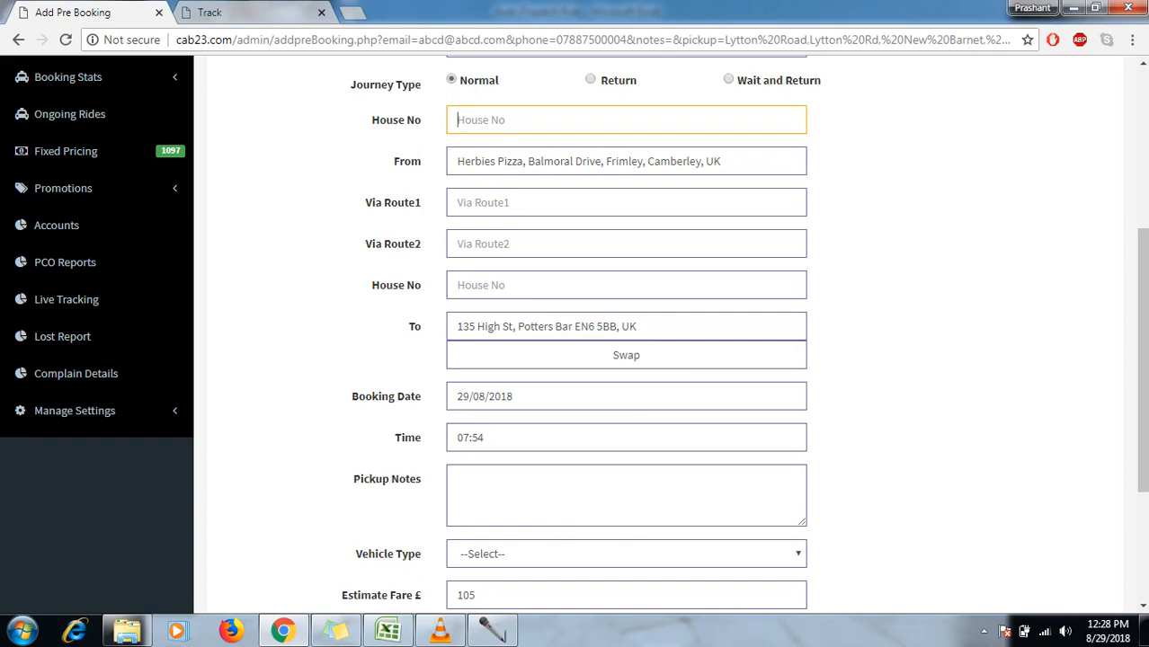
{"action": "type", "text": "12"}
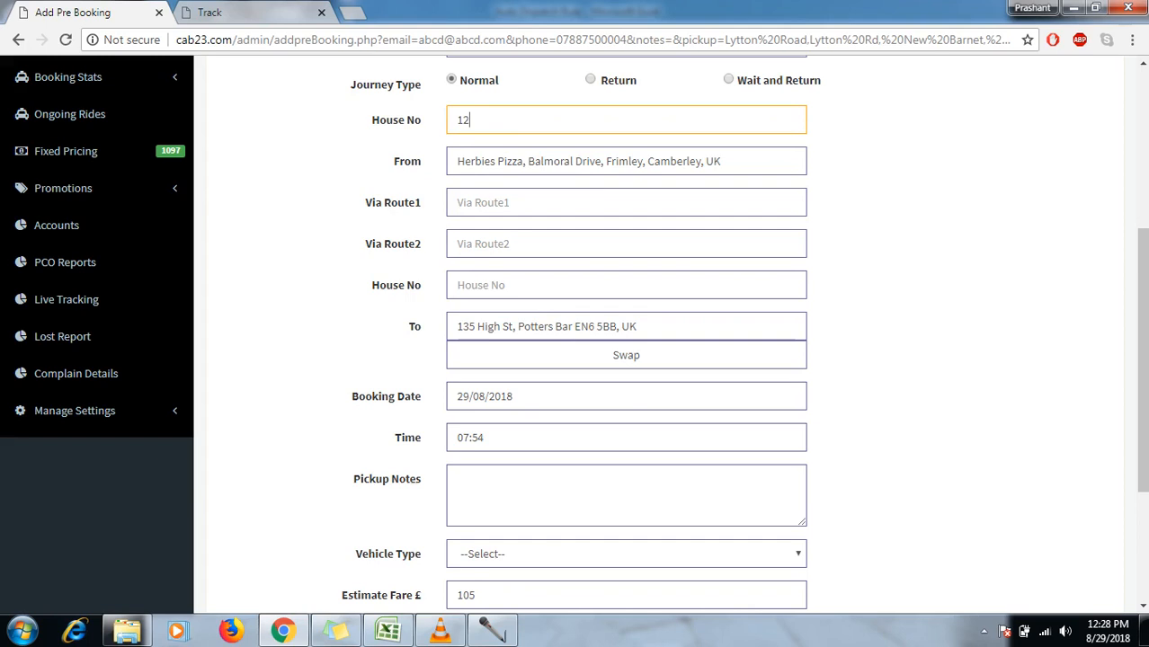
Try to look up Terminal 1 at Heathrow as the destination address.
{"action": "triple_click", "coordinate": [575, 326]}
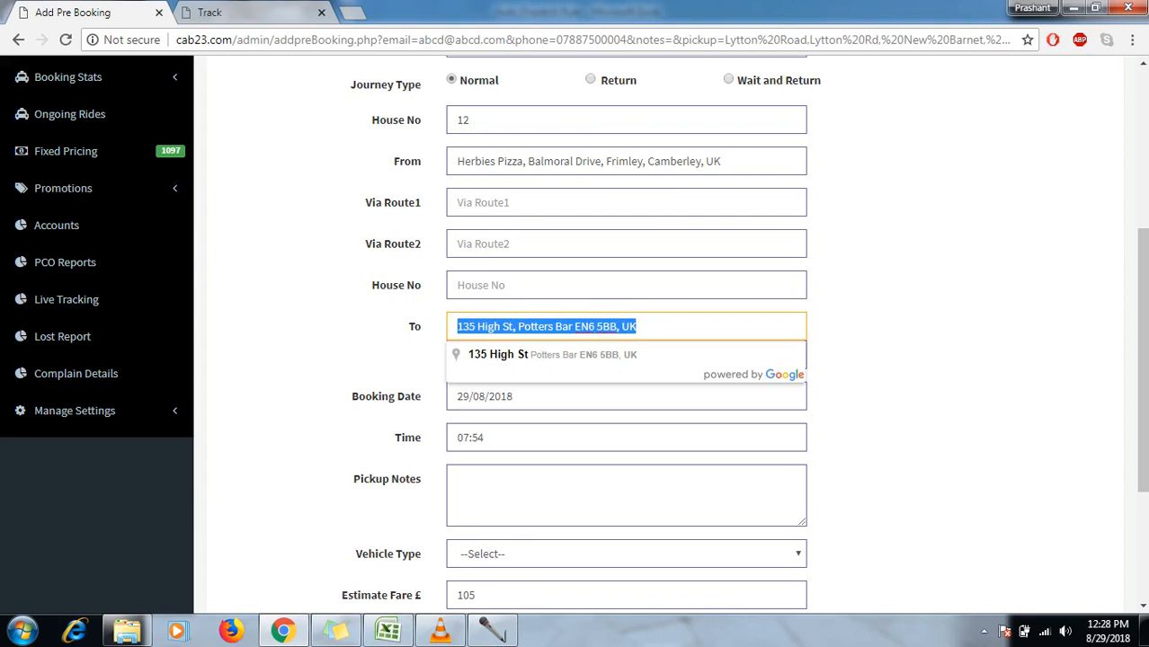
{"action": "type", "text": "terminal"}
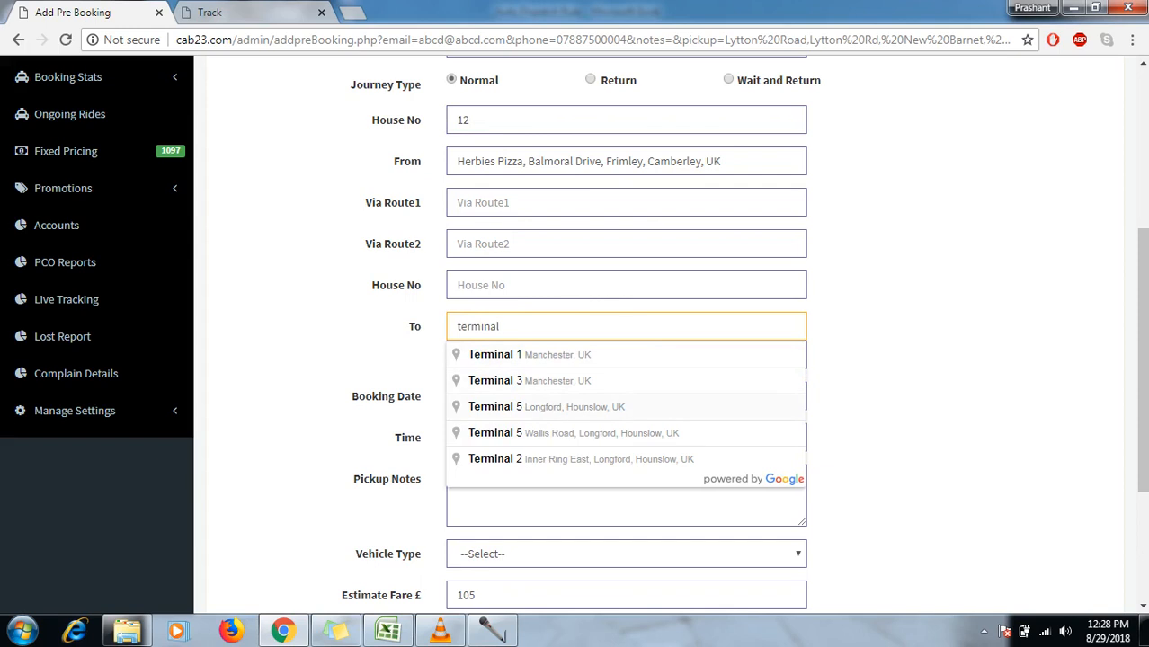
{"action": "type", "text": "1 heat"}
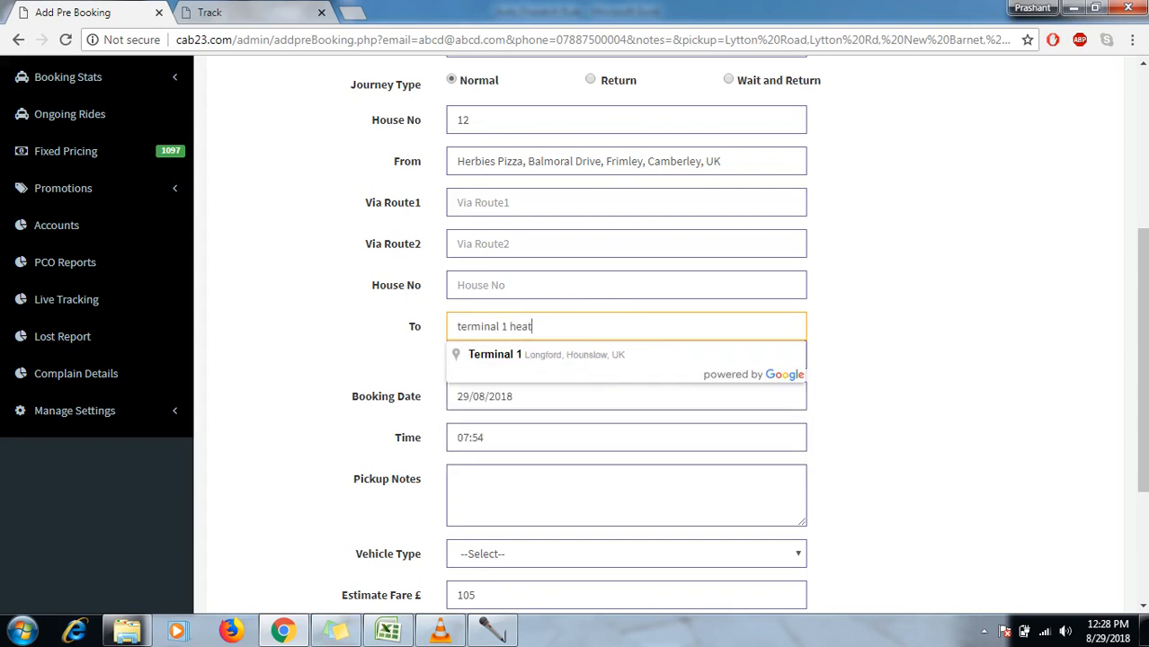
{"action": "type", "text": "th"}
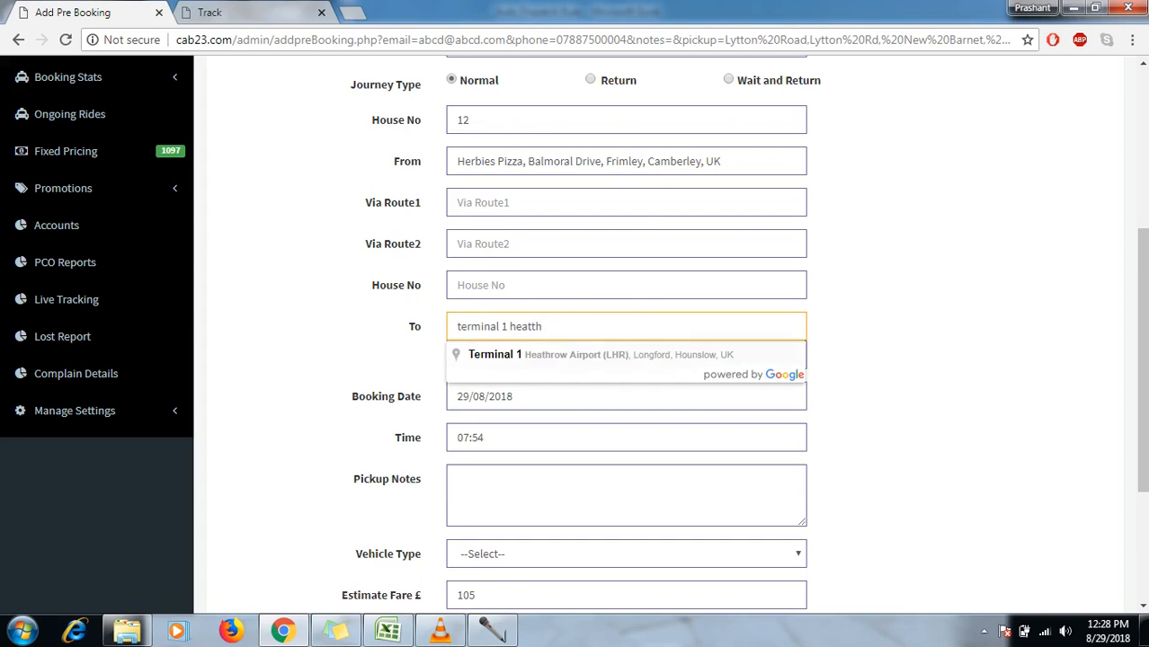
{"action": "key", "text": "BackSpace"}
{"action": "key", "text": "BackSpace"}
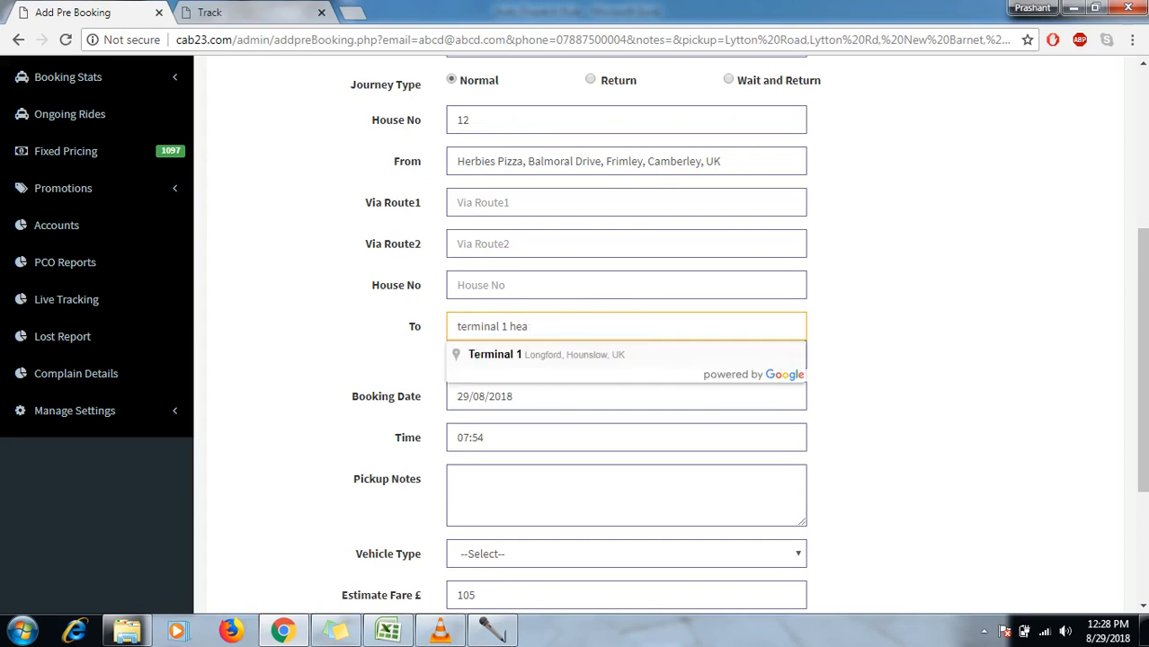
{"action": "type", "text": "hr"}
Set the destination to Heathrow Airport Terminal 3, Longford, Hounslow, and choose 07:54 as the booking time.
{"action": "key", "text": "ctrl+a"}
{"action": "type", "text": "heathro"}
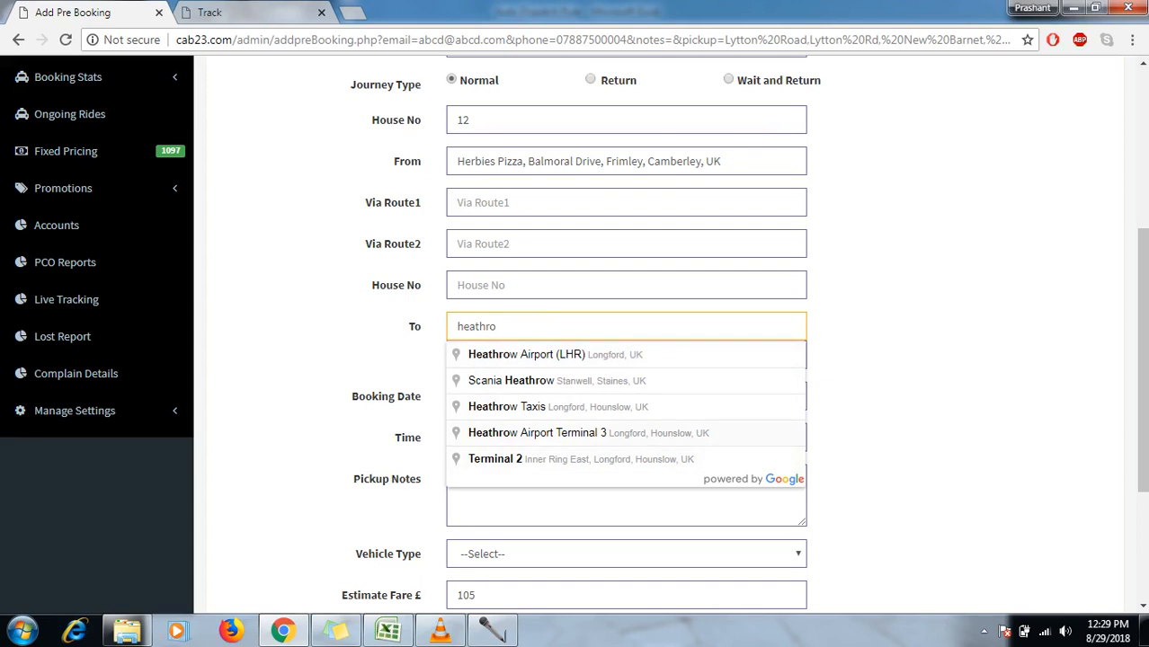
{"action": "double_click", "coordinate": [583, 434]}
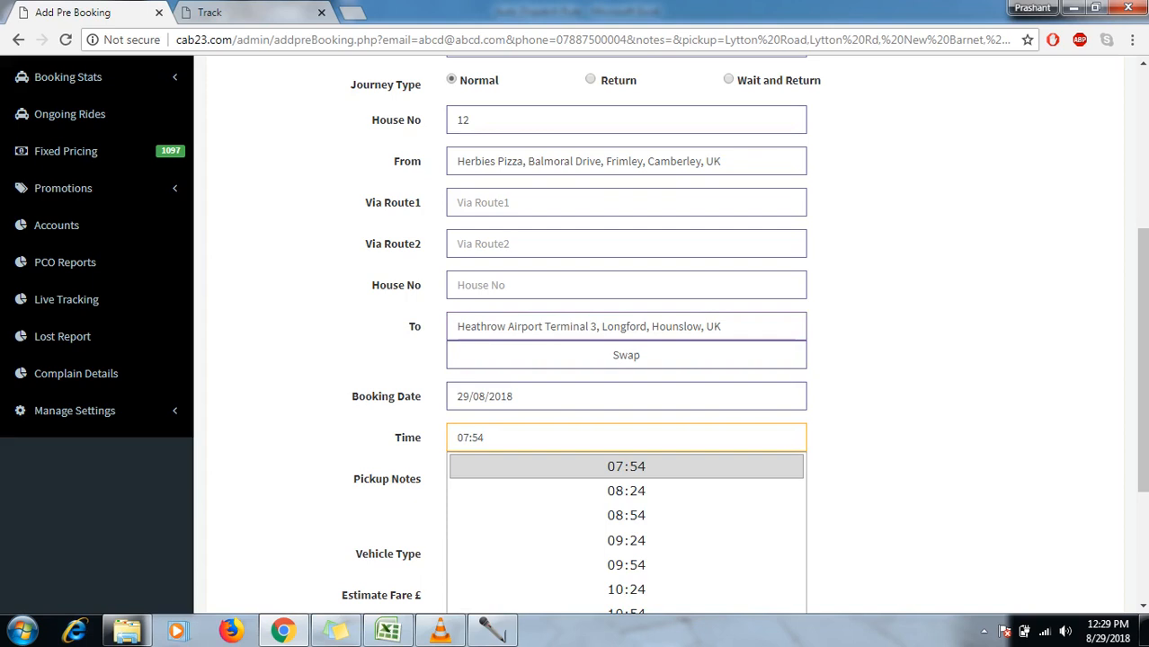
{"action": "left_click", "coordinate": [626, 466]}
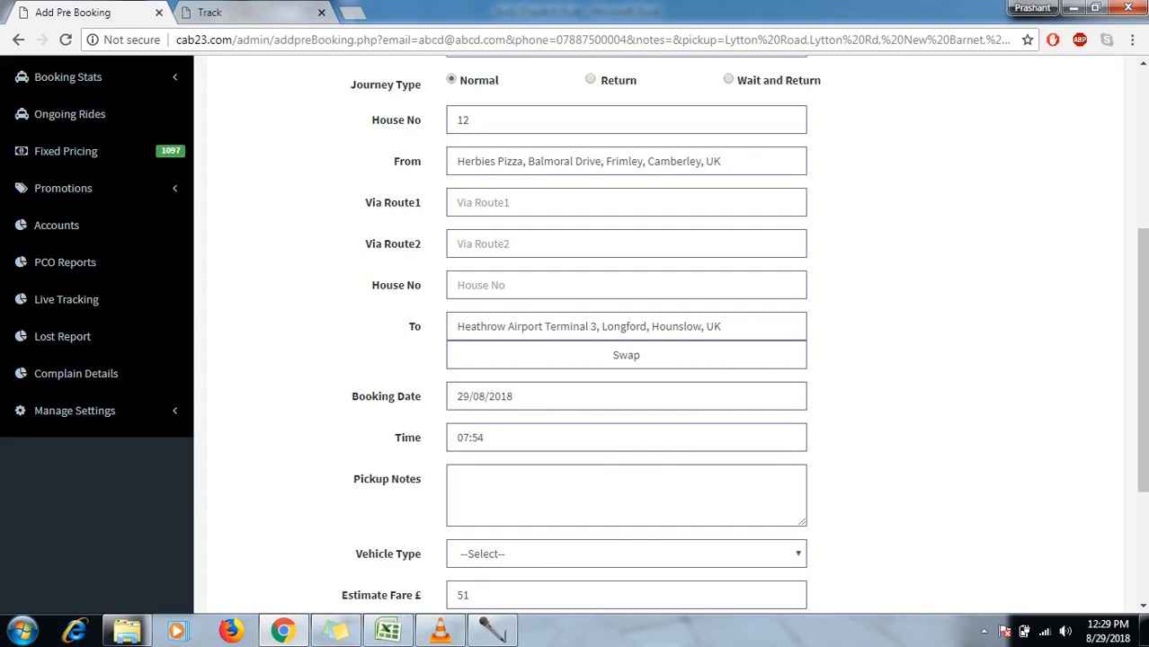
Enter the pickup notes "flight no. 23 take flowers for customer".
{"action": "scroll", "coordinate": [575, 335], "scroll_direction": "down", "scroll_amount": 1}
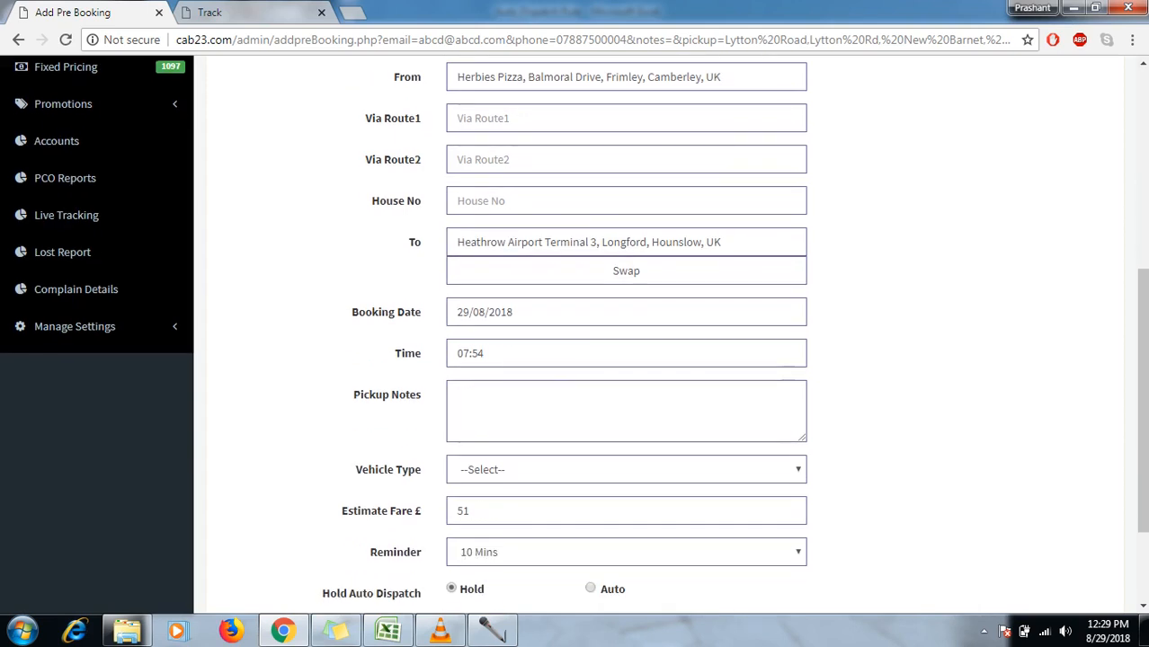
{"action": "left_click", "coordinate": [626, 411]}
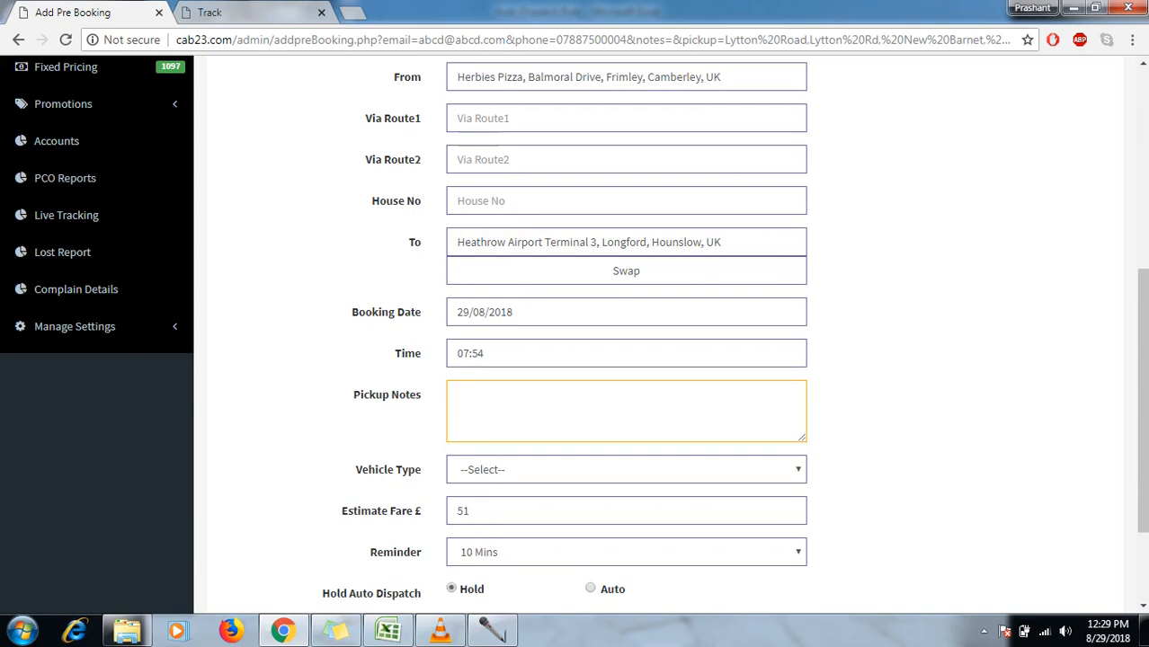
{"action": "type", "text": "flight ni. 23 take flpwe"}
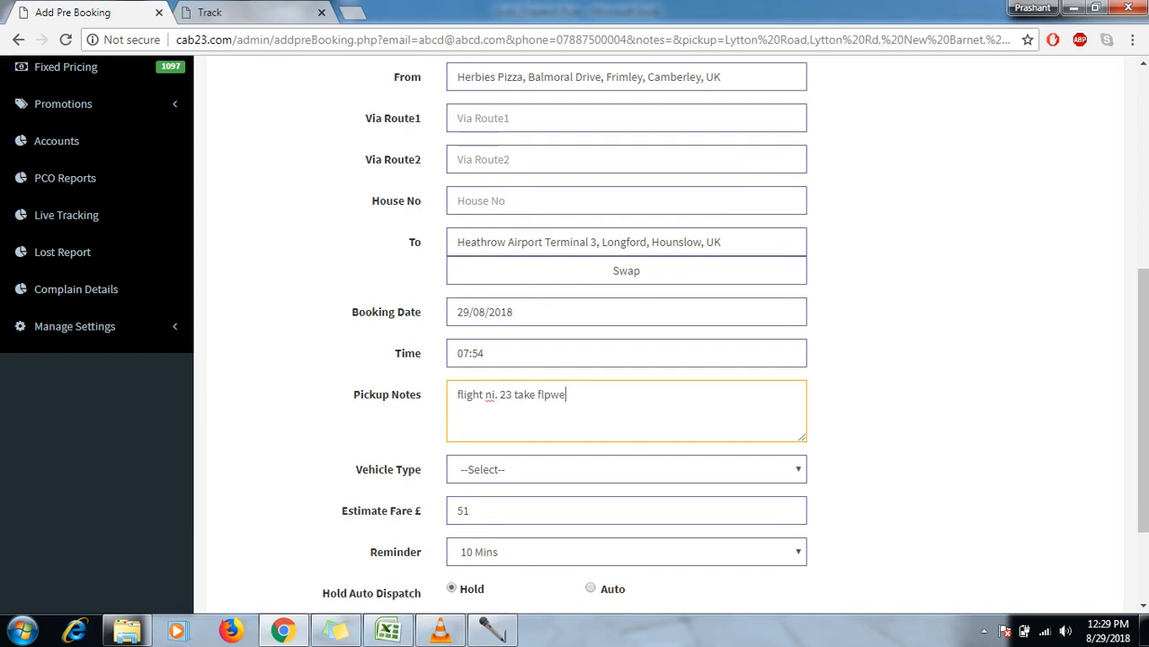
{"action": "type", "text": "rs for customer"}
{"action": "left_click", "coordinate": [551, 394]}
{"action": "key", "text": "BackSpace"}
{"action": "type", "text": "o"}
{"action": "left_click", "coordinate": [495, 395]}
{"action": "key", "text": "BackSpace"}
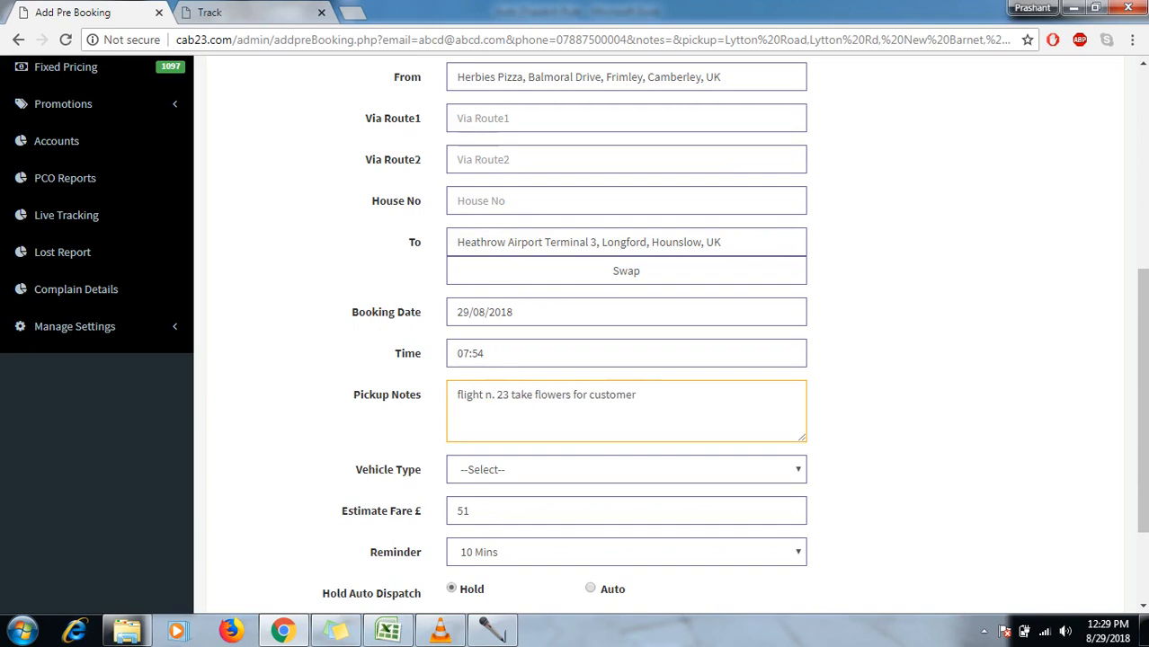
{"action": "type", "text": "o"}
Set the booking's vehicle type to 6 Seater.
{"action": "left_click", "coordinate": [625, 469]}
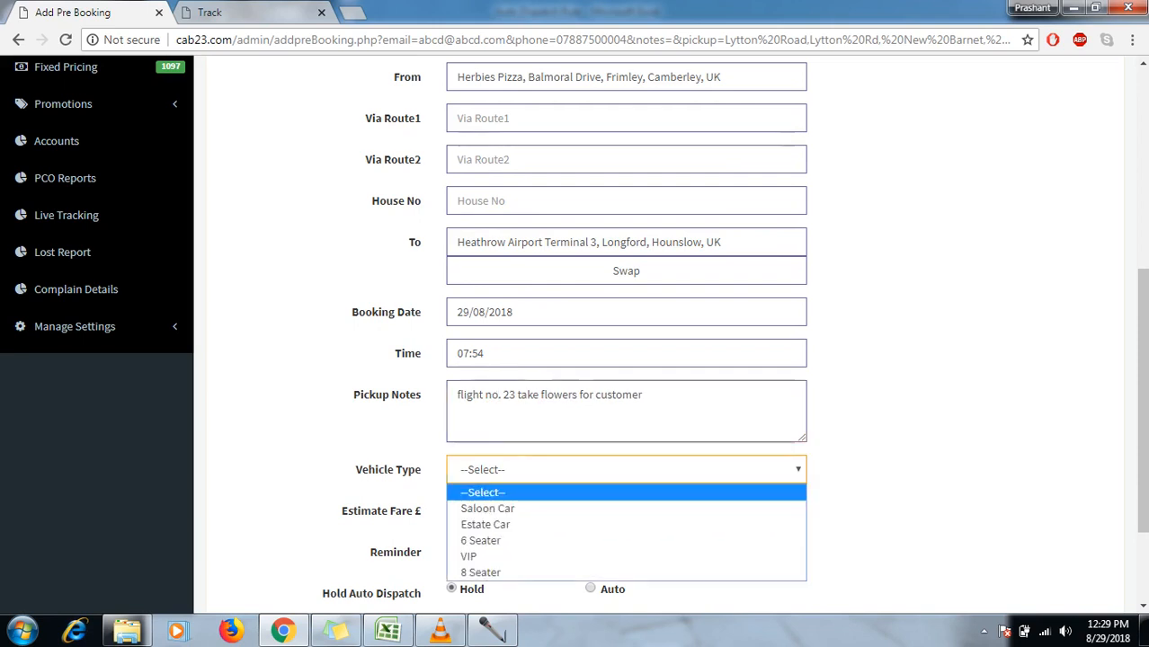
{"action": "left_click", "coordinate": [899, 449]}
{"action": "scroll", "coordinate": [899, 449], "scroll_direction": "down", "scroll_amount": 2}
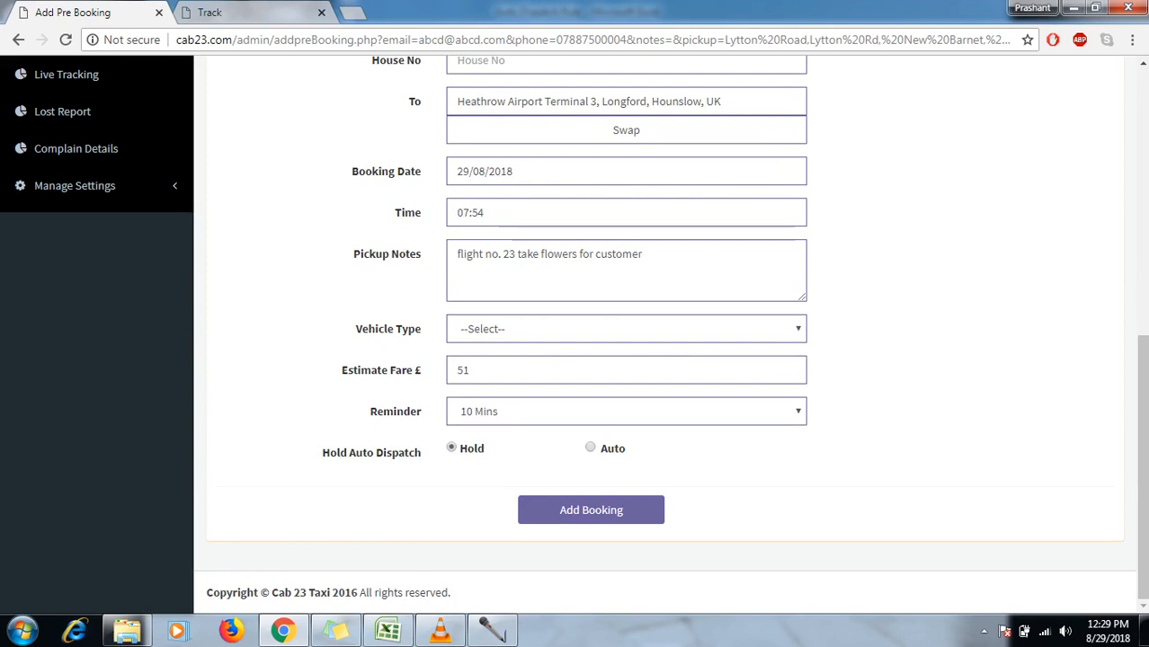
{"action": "left_click", "coordinate": [541, 329]}
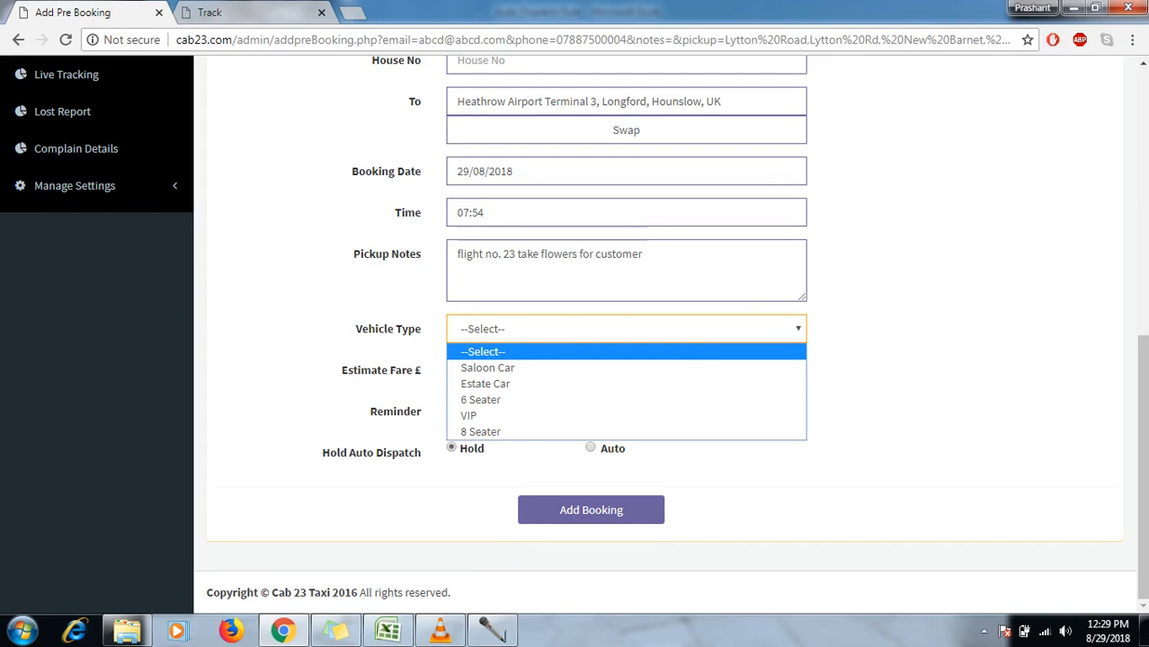
{"action": "key", "text": "Down"}
{"action": "key", "text": "Down"}
{"action": "key", "text": "Down"}
{"action": "key", "text": "Down"}
{"action": "key", "text": "Up"}
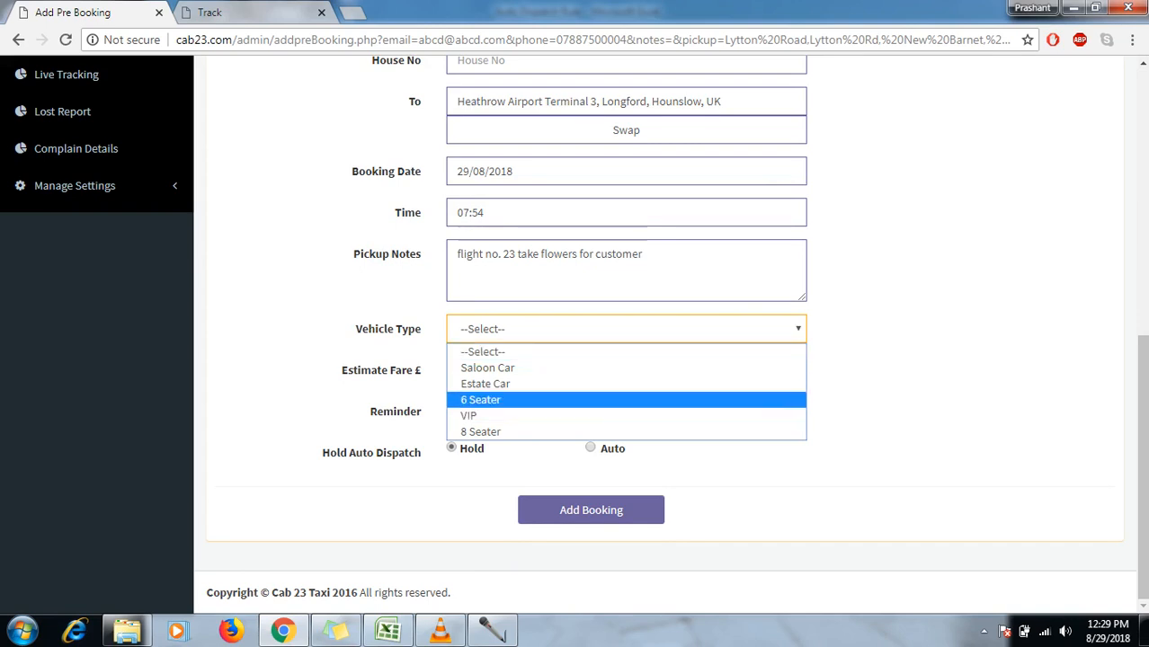
{"action": "key", "text": "Return"}
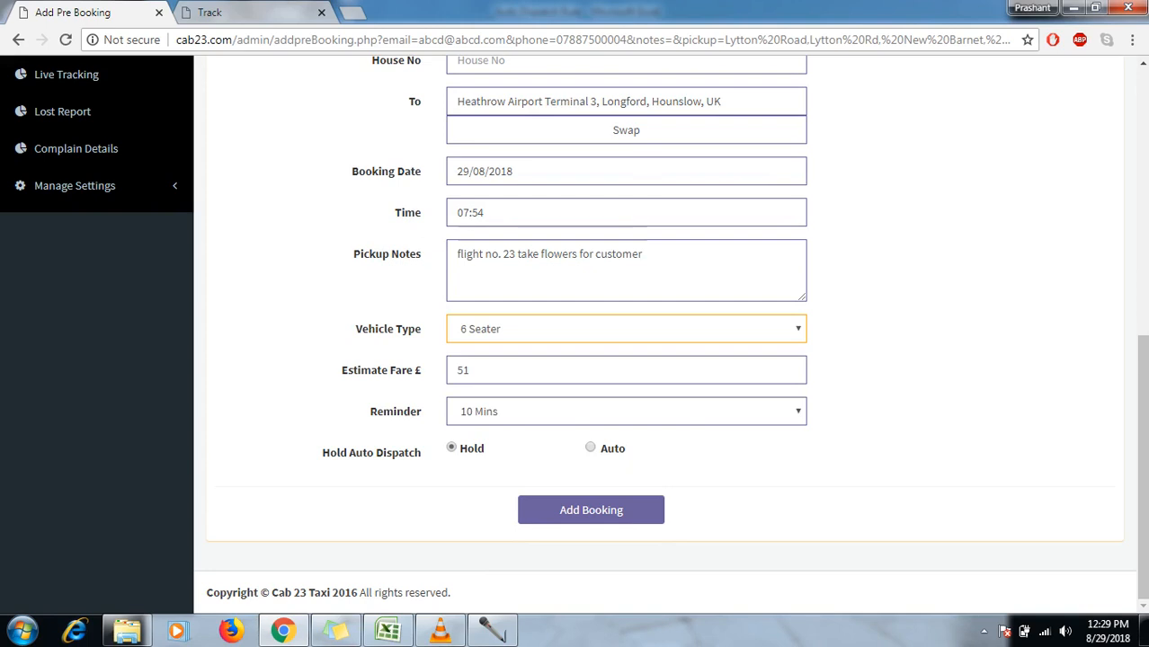
Change the booking's vehicle type to Saloon Car.
{"action": "left_click", "coordinate": [626, 329]}
{"action": "key", "text": "Down"}
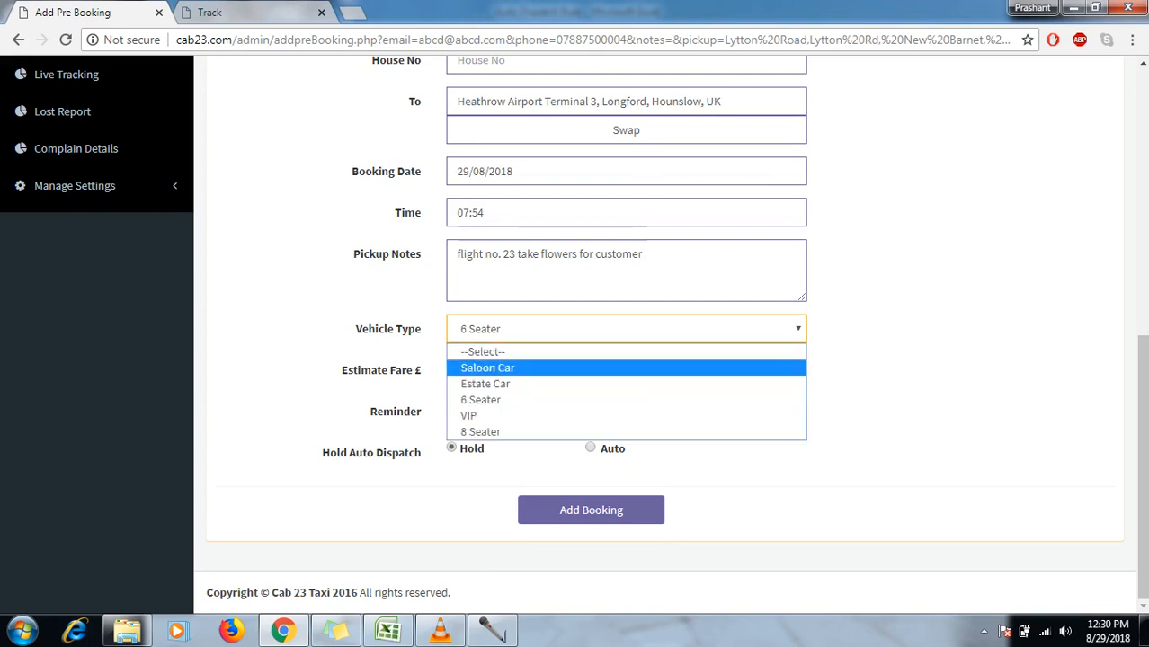
{"action": "key", "text": "Return"}
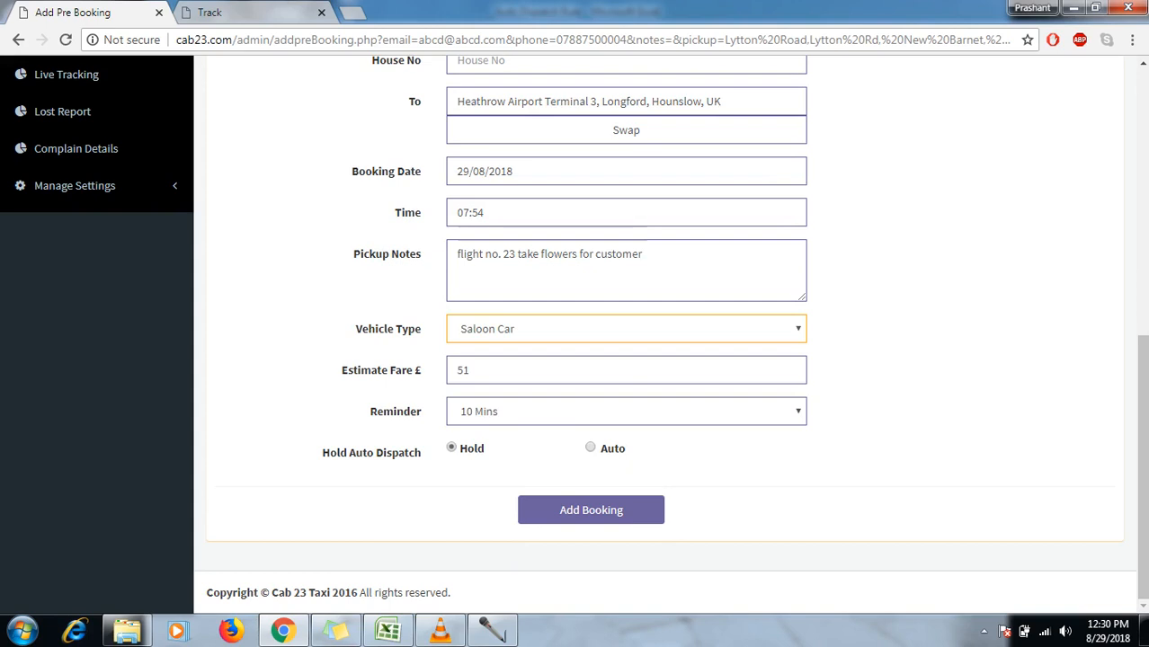
Set the booking's estimate fare to £47.
{"action": "scroll", "coordinate": [575, 332], "scroll_direction": "up", "scroll_amount": 2}
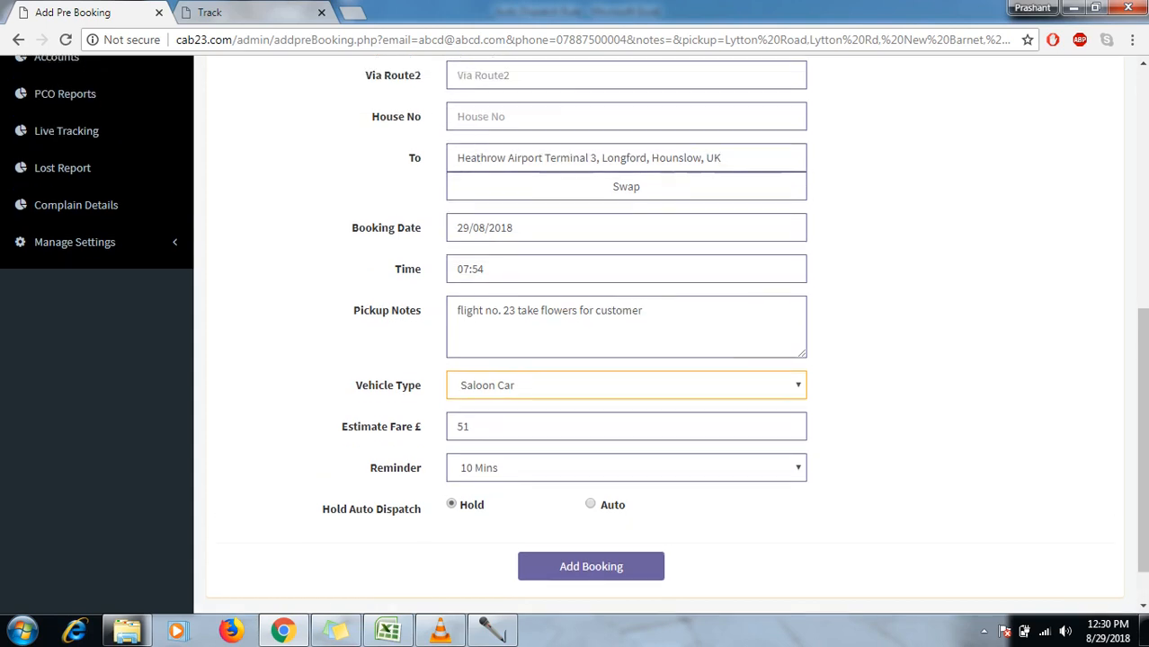
{"action": "scroll", "coordinate": [575, 333], "scroll_direction": "down", "scroll_amount": 1}
{"action": "key", "text": "Tab"}
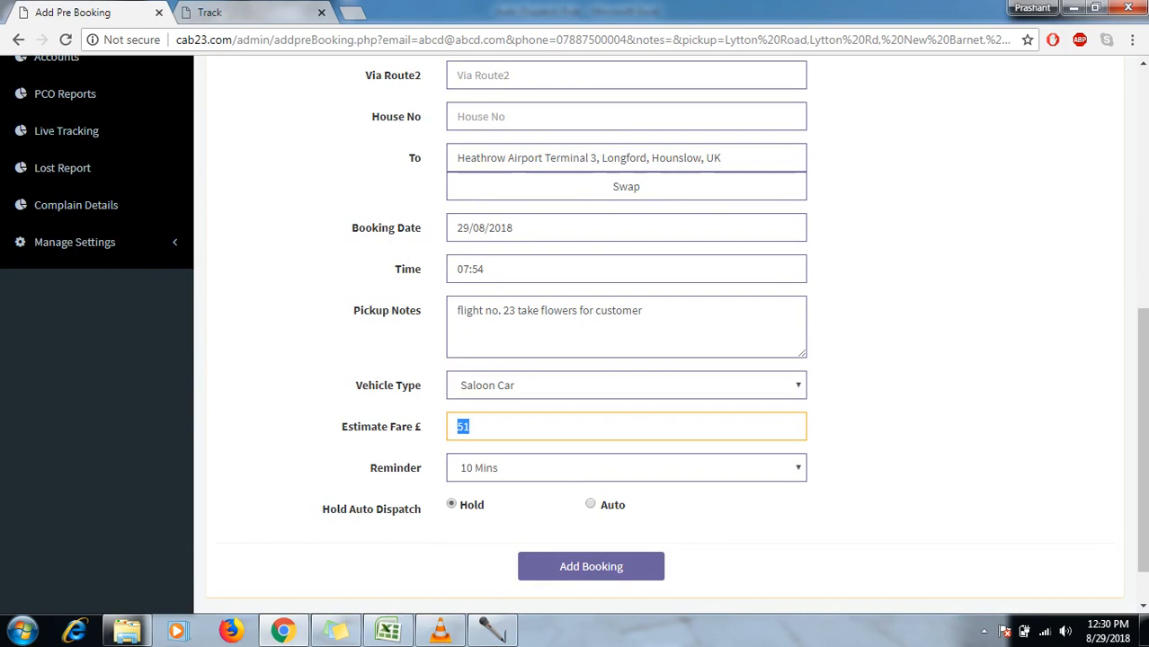
{"action": "type", "text": "47"}
{"action": "key", "text": "Tab"}
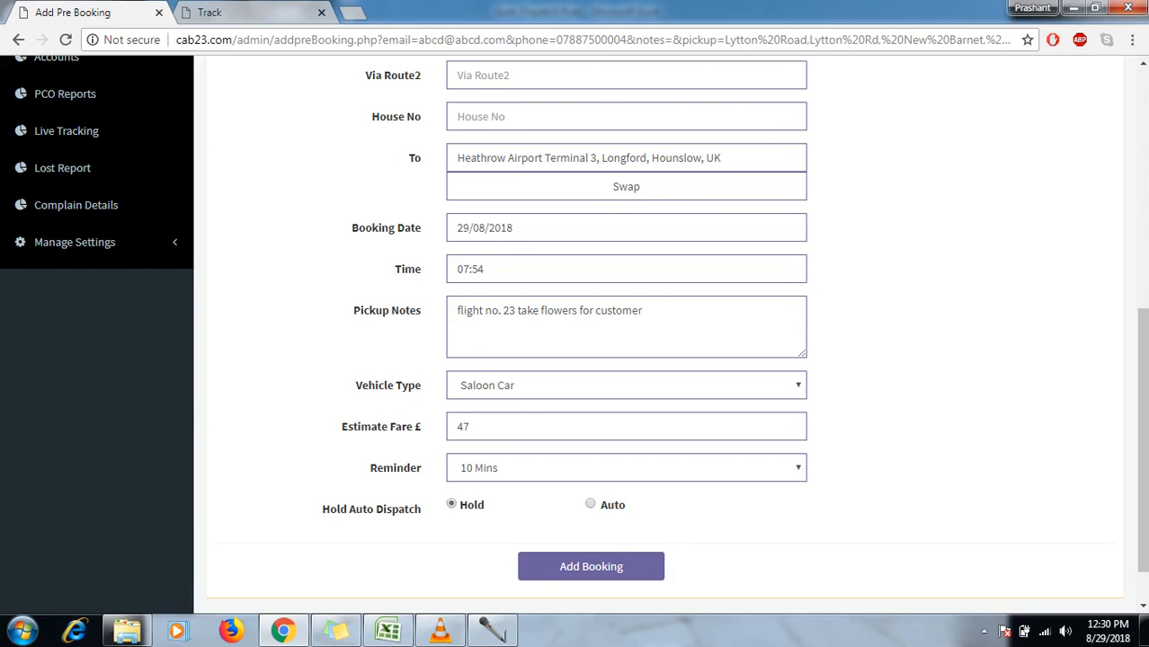
Swap pickup and destination several times, ending with Heathrow Airport Terminal 3 as pickup and Herbies Pizza with house number 12 as destination.
{"action": "scroll", "coordinate": [575, 333], "scroll_direction": "up", "scroll_amount": 3}
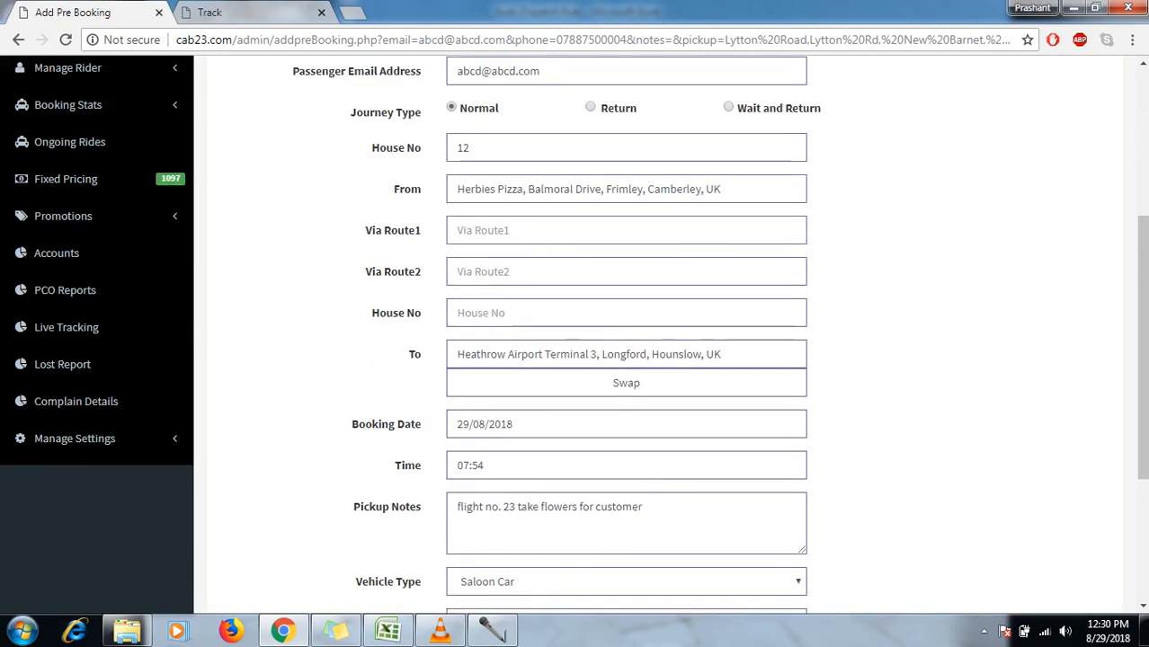
{"action": "left_click", "coordinate": [626, 383]}
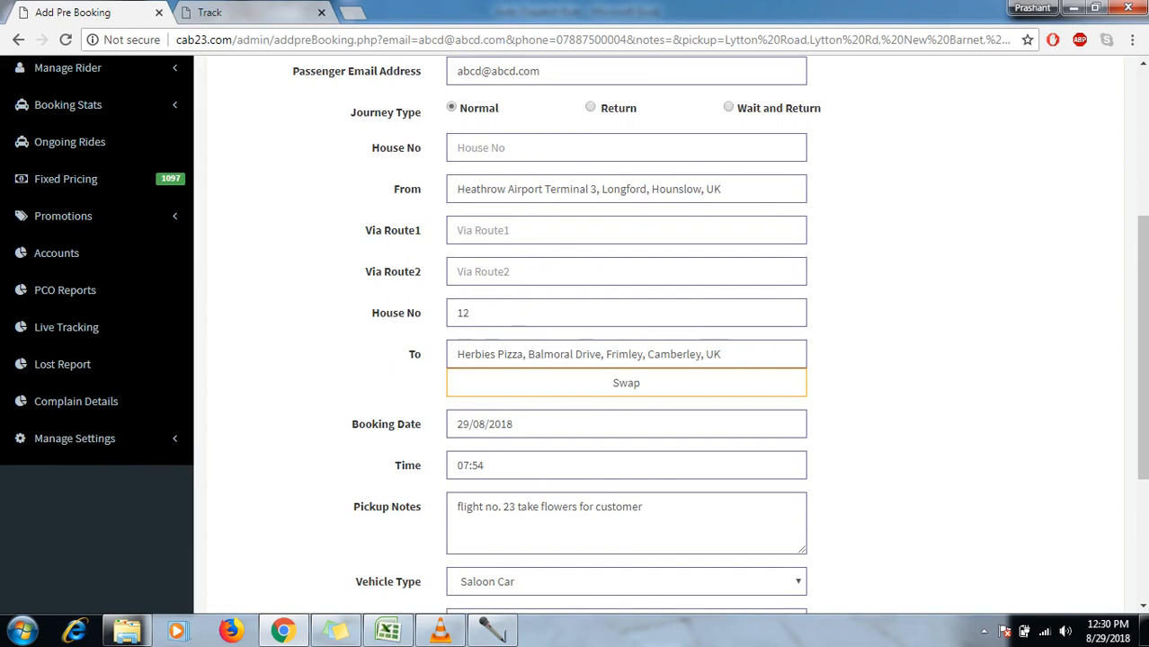
{"action": "left_click", "coordinate": [626, 383]}
{"action": "left_click", "coordinate": [626, 383]}
{"action": "left_click", "coordinate": [625, 383]}
{"action": "left_click", "coordinate": [625, 383]}
Set the pre booking's reminder to 60 Mins.
{"action": "scroll", "coordinate": [626, 360], "scroll_direction": "down", "scroll_amount": 2}
{"action": "scroll", "coordinate": [625, 360], "scroll_direction": "down", "scroll_amount": 1}
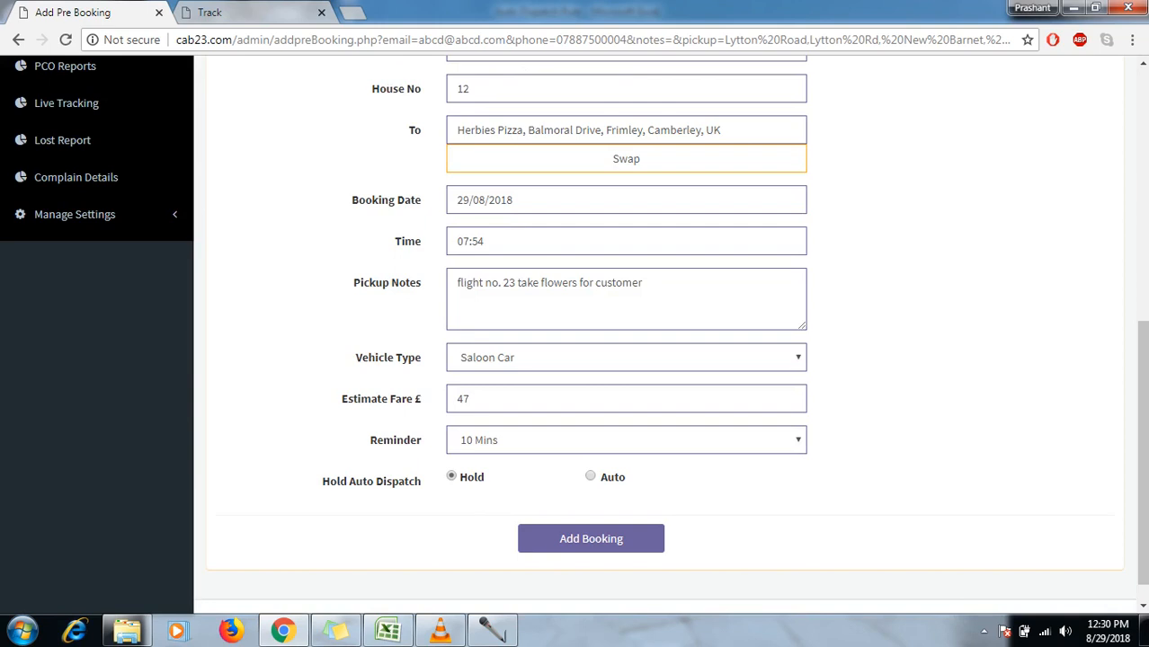
{"action": "left_click", "coordinate": [626, 440]}
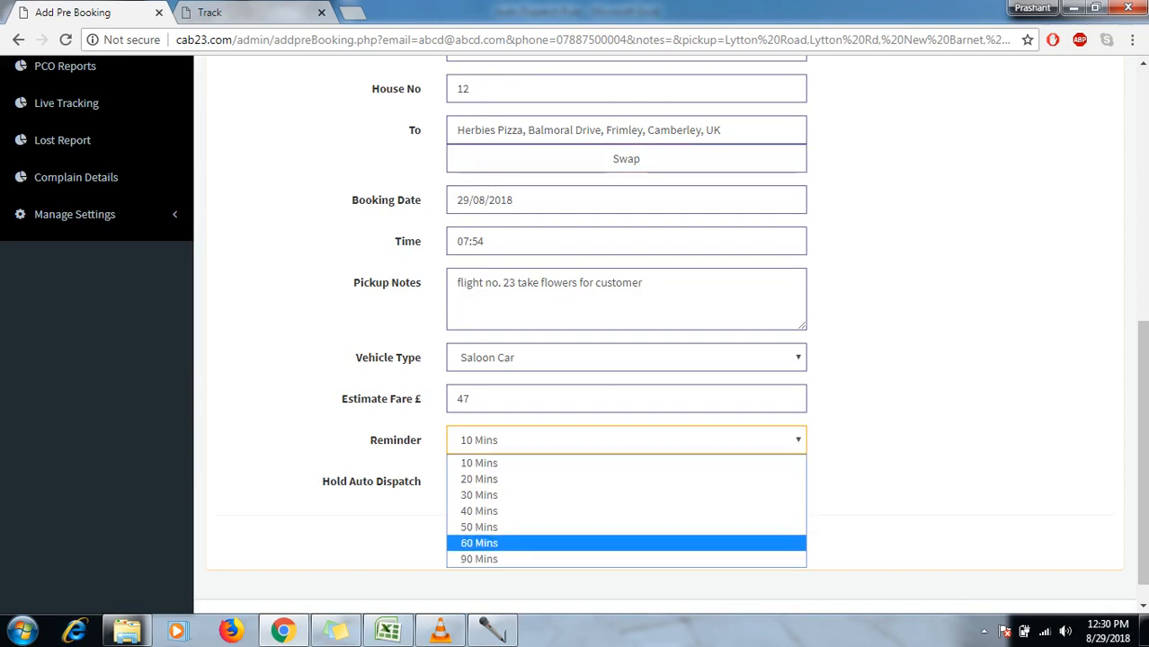
{"action": "key", "text": "Return"}
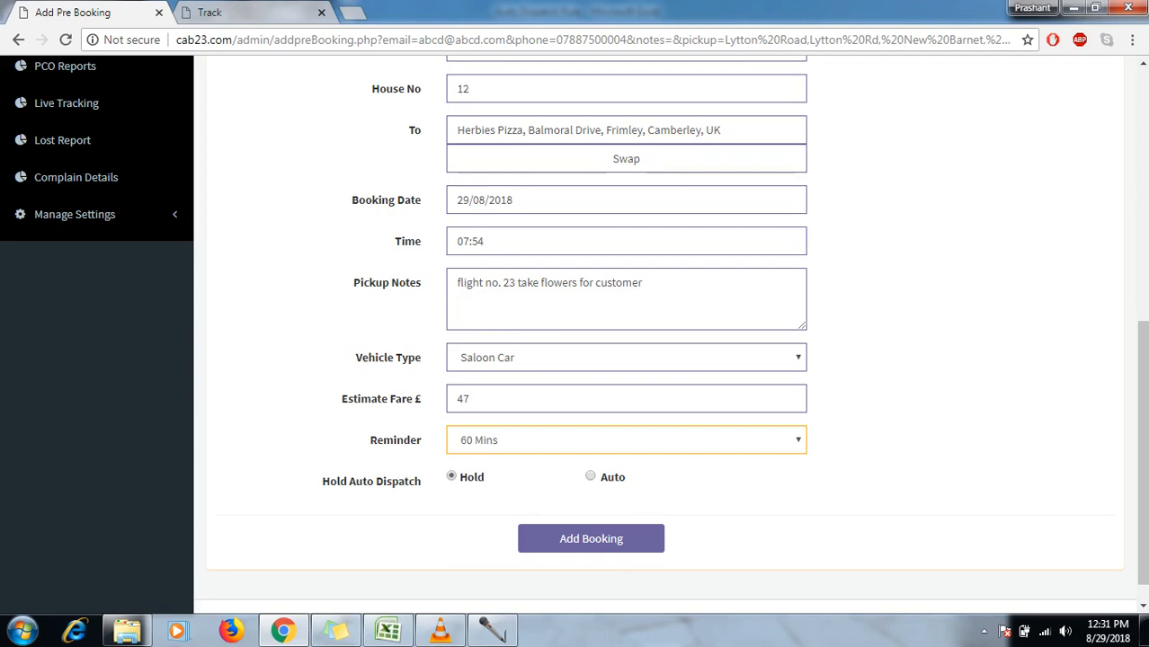
Swap the addresses so Herbies Pizza with house number 12 is the pickup and Heathrow Airport Terminal 3 is the destination.
{"action": "scroll", "coordinate": [626, 332], "scroll_direction": "up", "scroll_amount": 2}
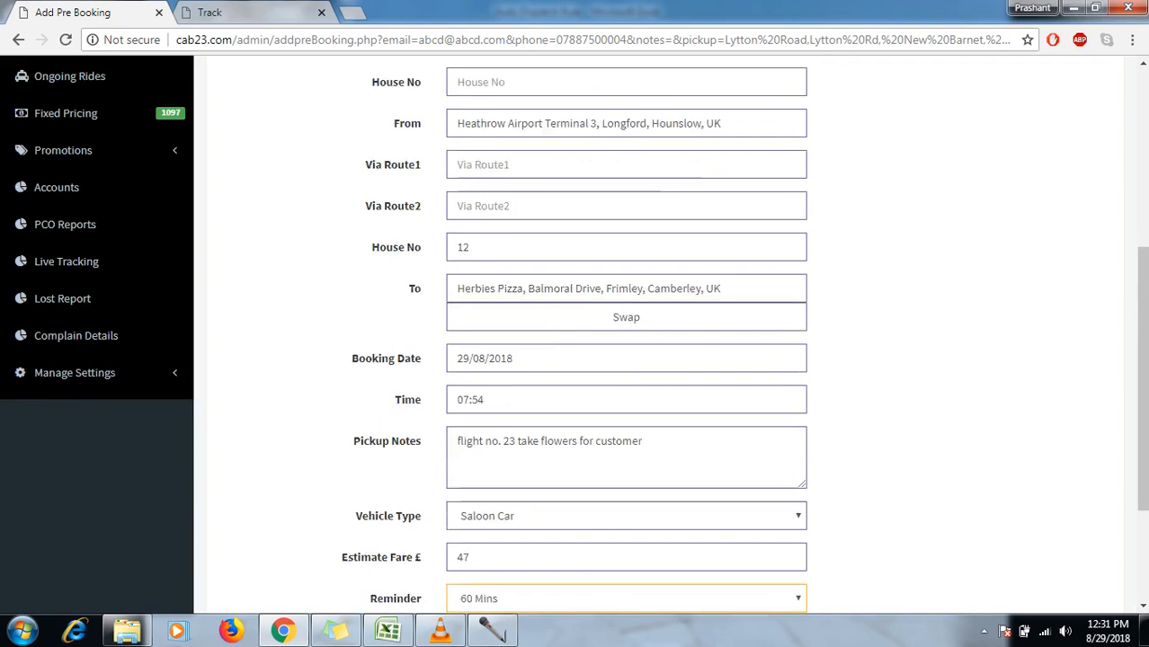
{"action": "scroll", "coordinate": [626, 332], "scroll_direction": "down", "scroll_amount": 1}
{"action": "scroll", "coordinate": [626, 333], "scroll_direction": "up", "scroll_amount": 2}
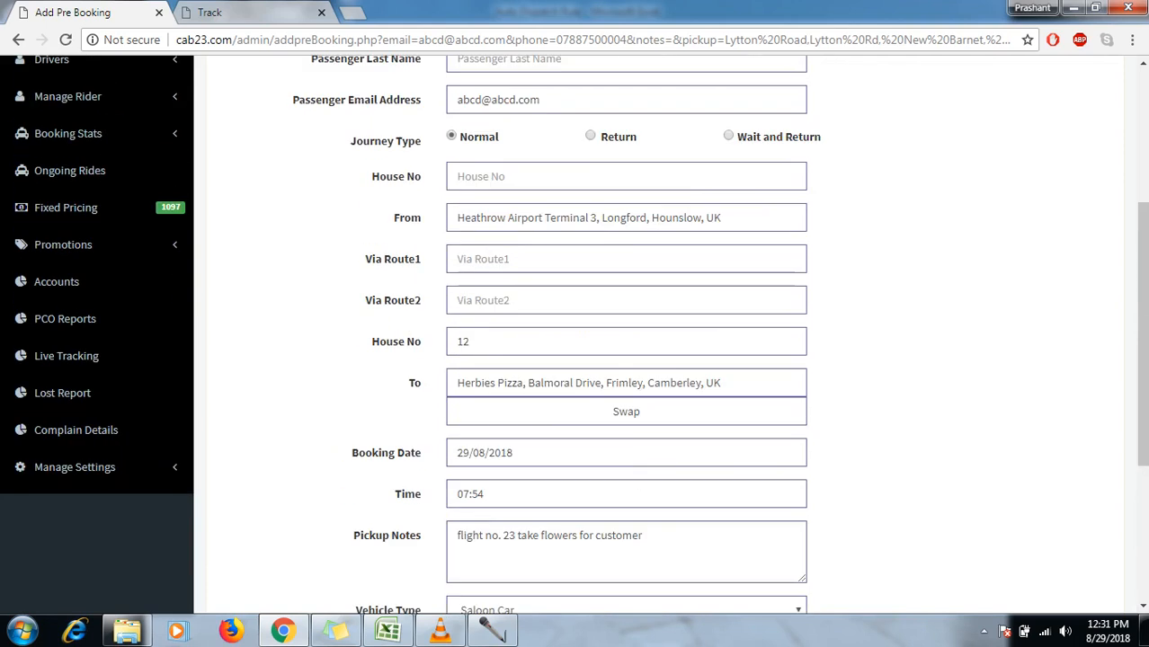
{"action": "left_click", "coordinate": [626, 412]}
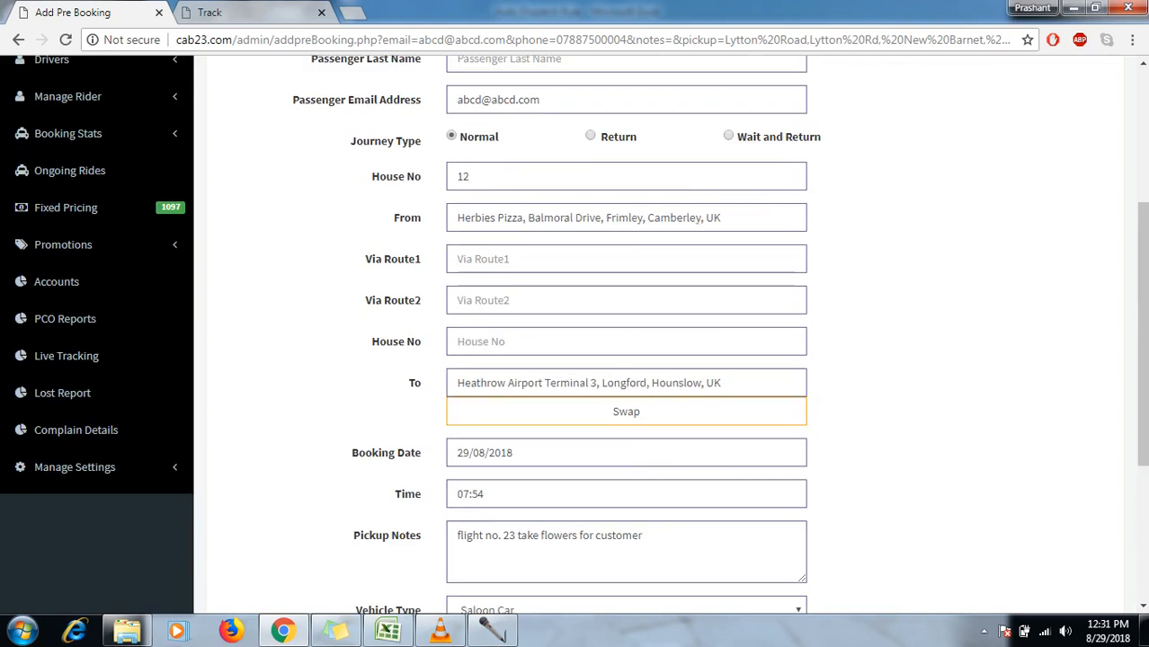
Set the booking's auto dispatch option to Auto and select 60 Mins for the reminder.
{"action": "scroll", "coordinate": [625, 335], "scroll_direction": "down", "scroll_amount": 2}
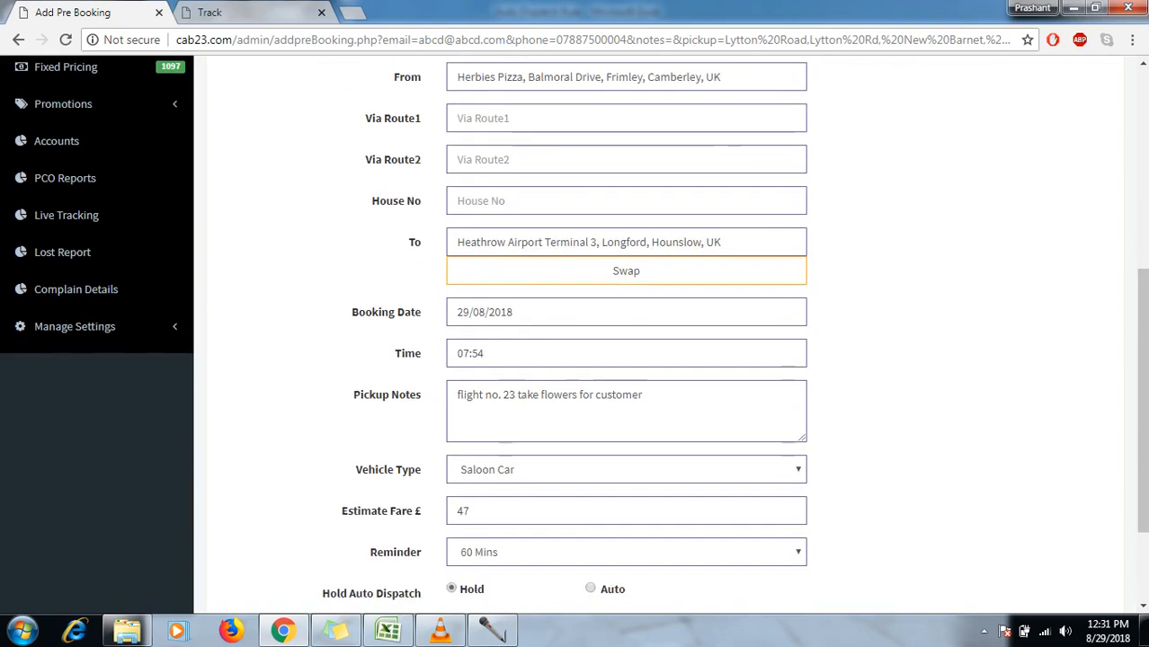
{"action": "scroll", "coordinate": [626, 335], "scroll_direction": "down", "scroll_amount": 1}
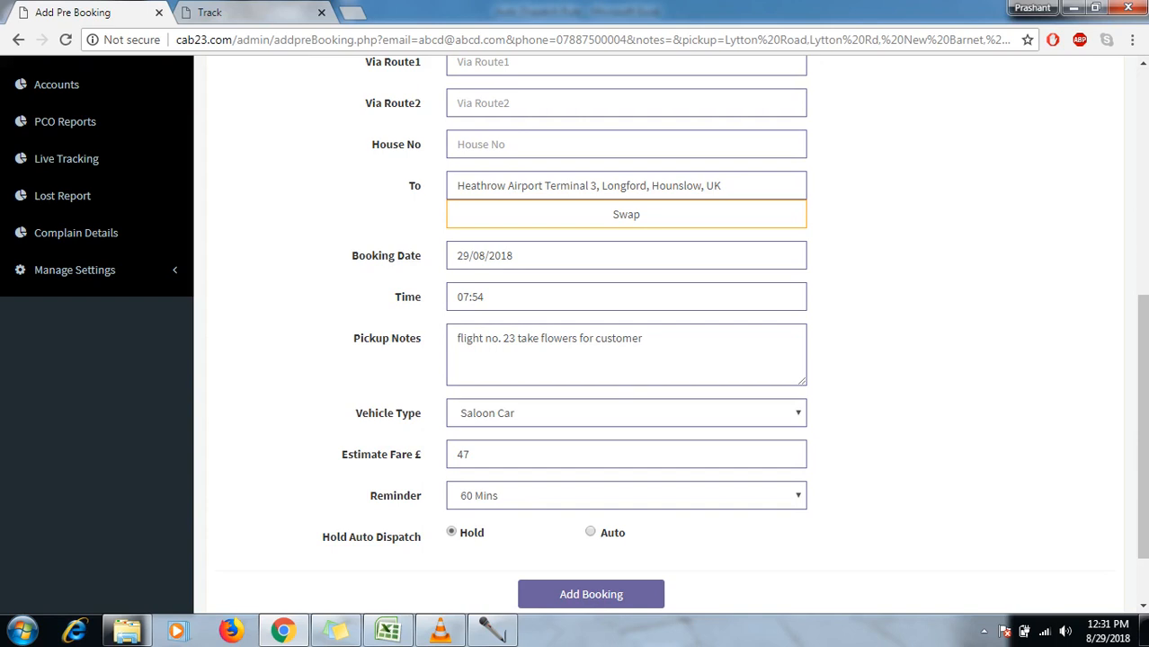
{"action": "left_click", "coordinate": [590, 531]}
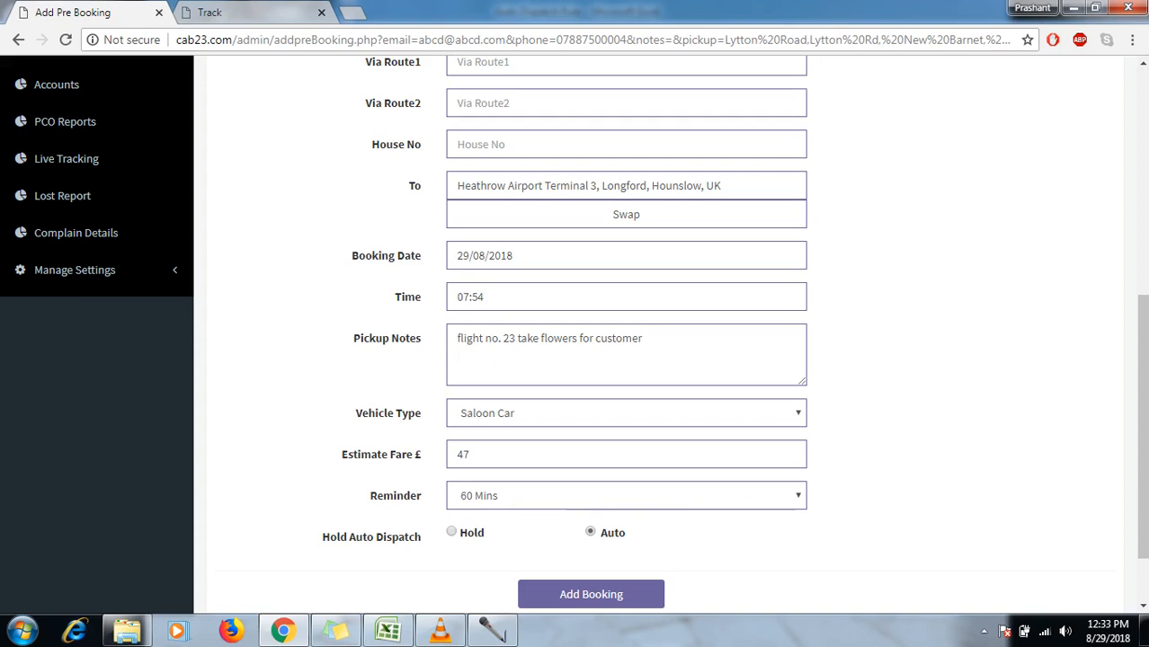
{"action": "left_click", "coordinate": [626, 496]}
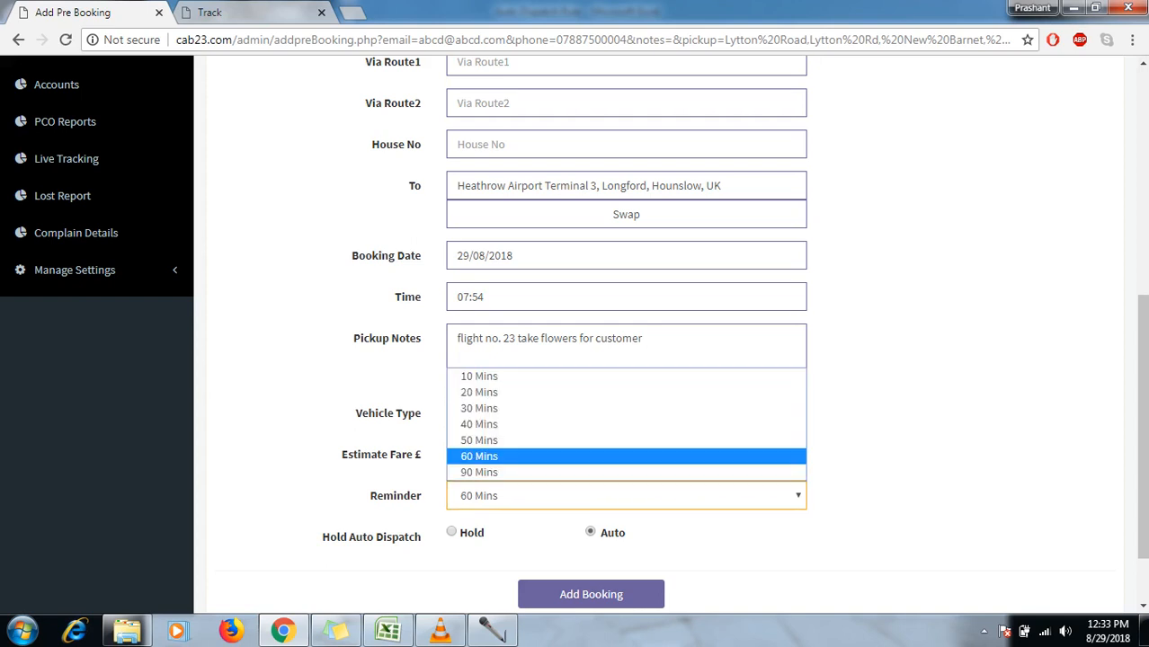
{"action": "left_click", "coordinate": [626, 457]}
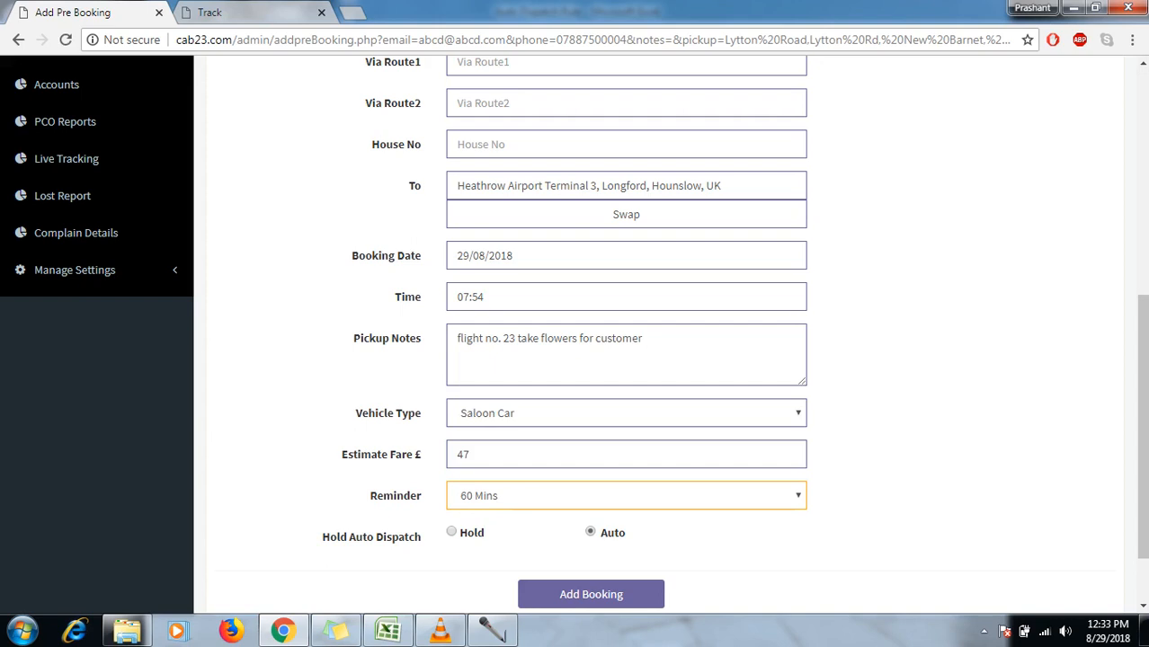
Change the booking's reminder to 10 Mins.
{"action": "scroll", "coordinate": [626, 333], "scroll_direction": "up", "scroll_amount": 2}
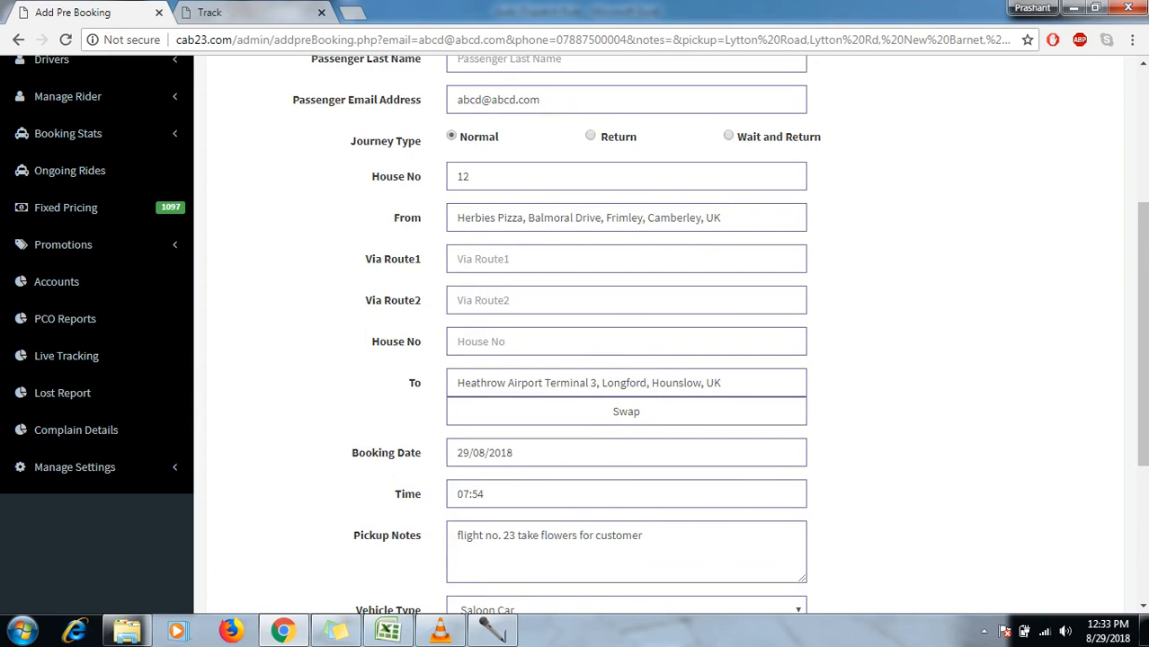
{"action": "scroll", "coordinate": [626, 332], "scroll_direction": "down", "scroll_amount": 3}
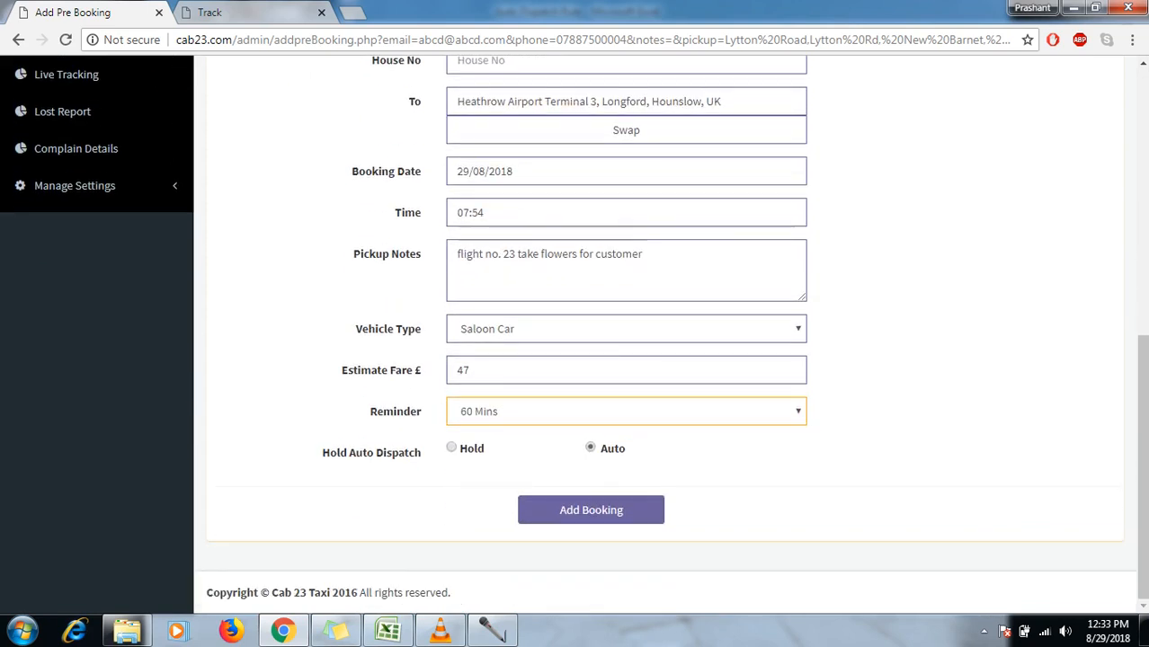
{"action": "left_click", "coordinate": [627, 412]}
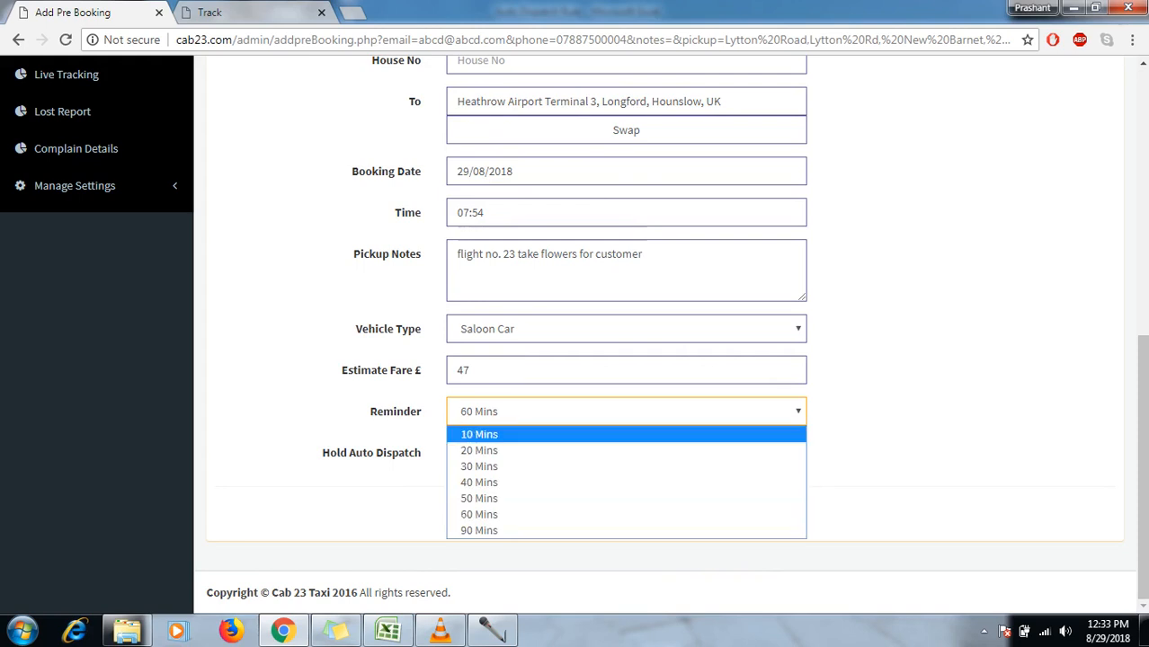
{"action": "left_click", "coordinate": [627, 434]}
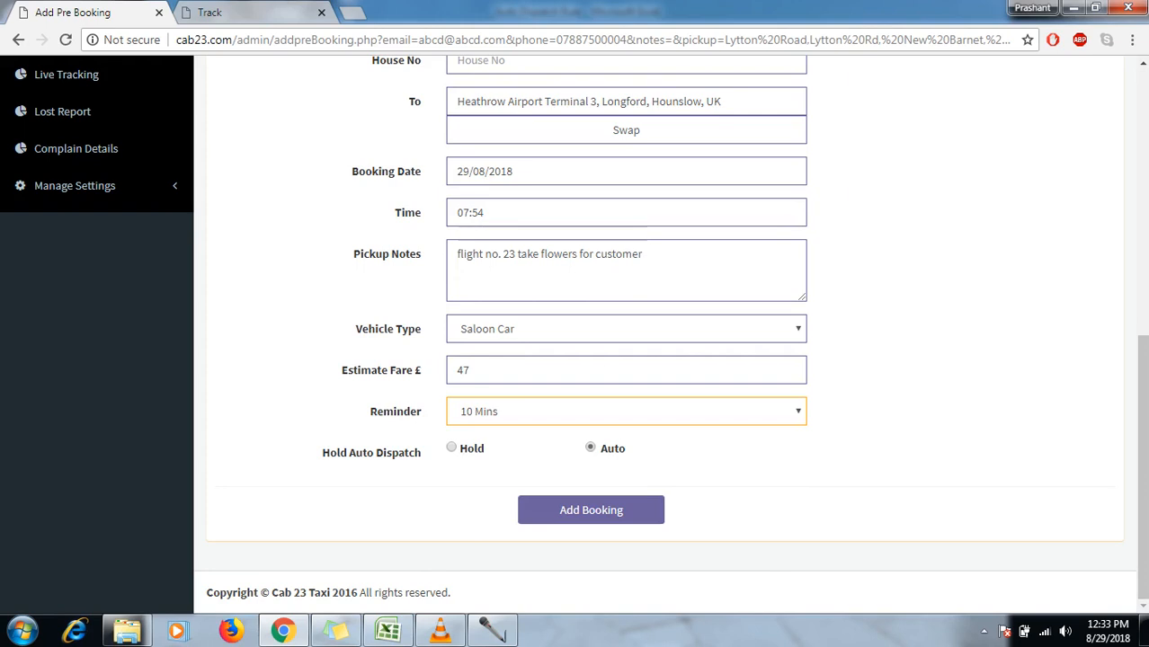
Swap the addresses so Heathrow Airport Terminal 3 is the pickup and Herbies Pizza with house number 12 is the destination.
{"action": "scroll", "coordinate": [575, 333], "scroll_direction": "up", "scroll_amount": 2}
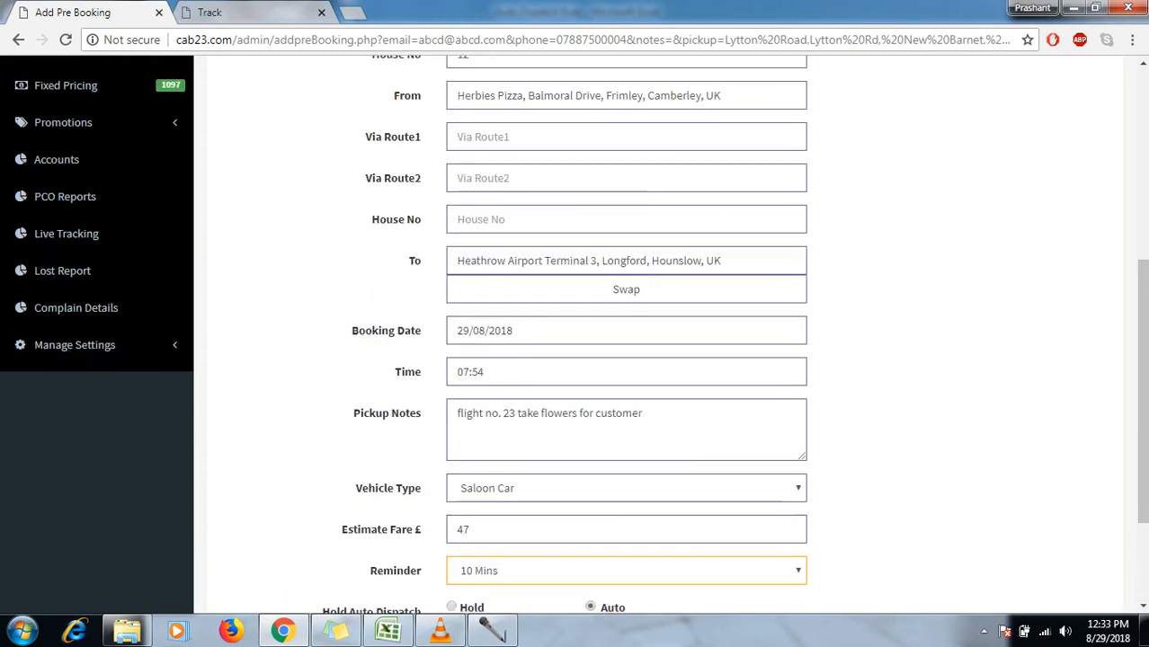
{"action": "left_click", "coordinate": [627, 298]}
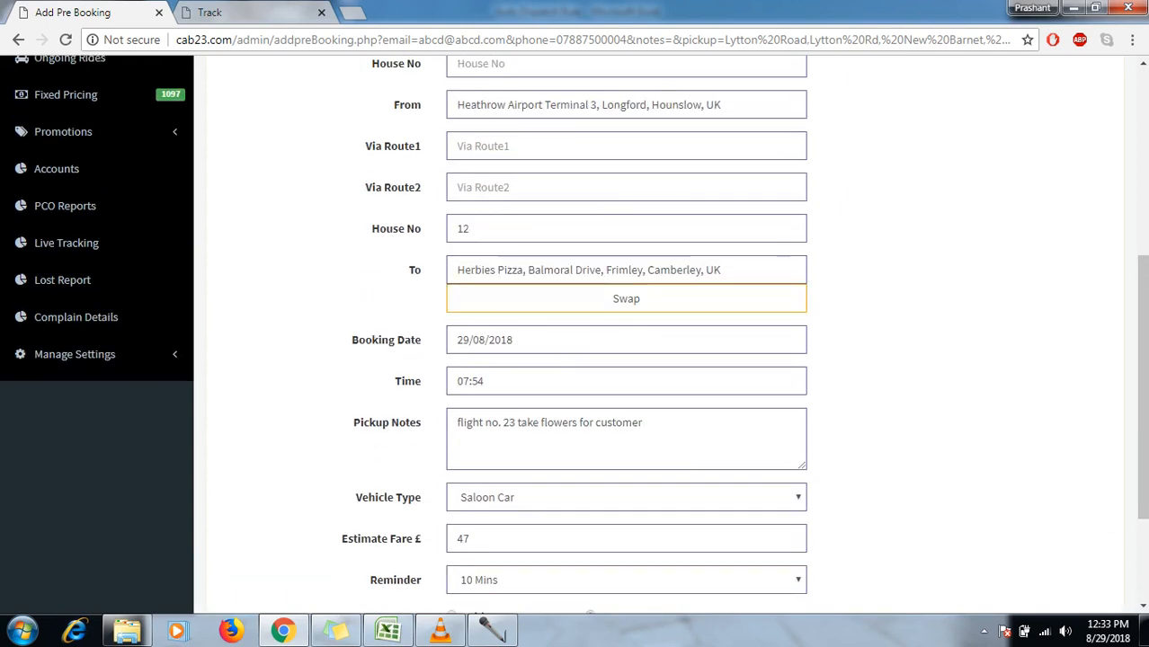
{"action": "scroll", "coordinate": [575, 333], "scroll_direction": "up", "scroll_amount": 2}
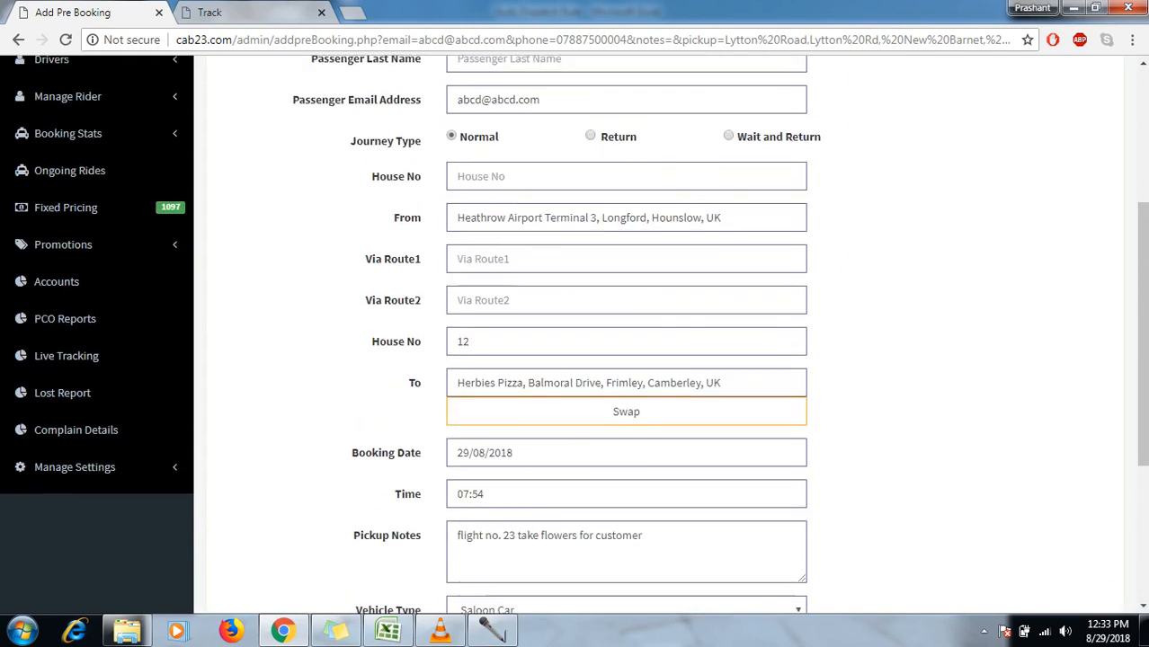
Set the reminder to 60 Mins for the Heathrow Airport Terminal 3 pickup.
{"action": "scroll", "coordinate": [575, 332], "scroll_direction": "down", "scroll_amount": 4}
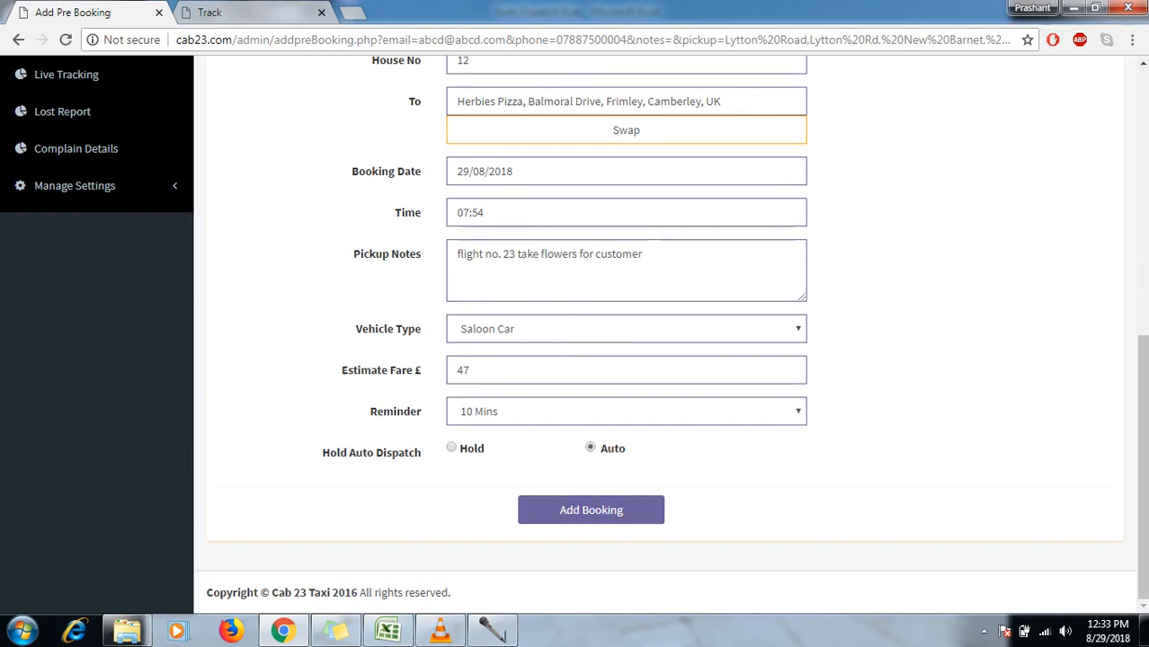
{"action": "left_click", "coordinate": [627, 412]}
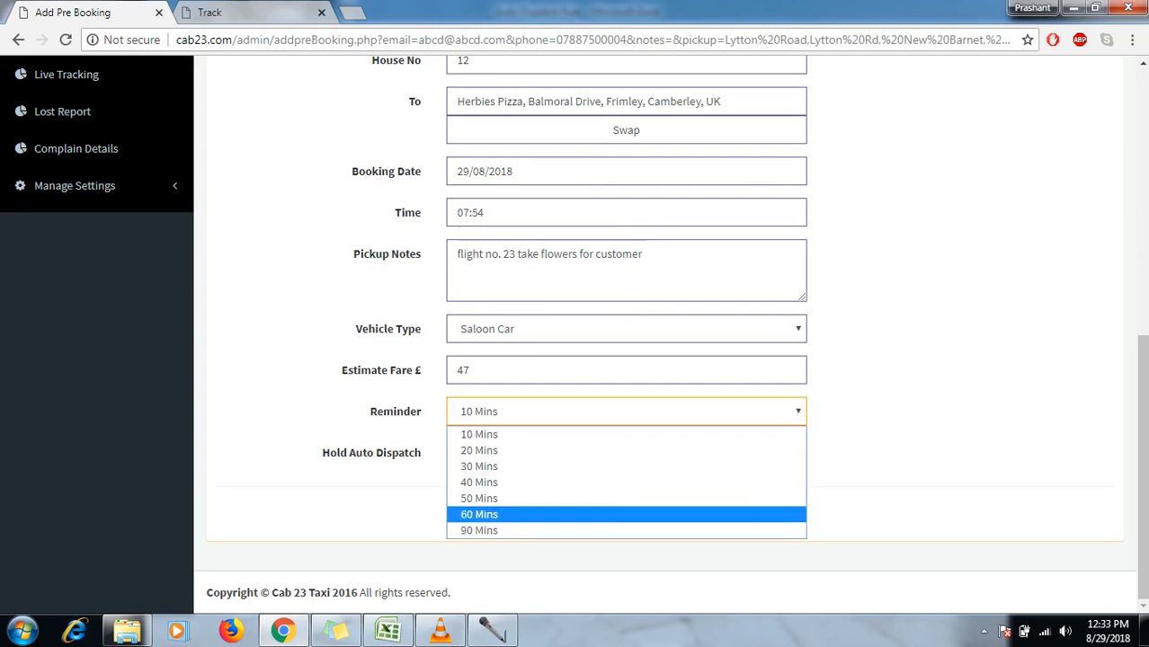
{"action": "left_click", "coordinate": [626, 515]}
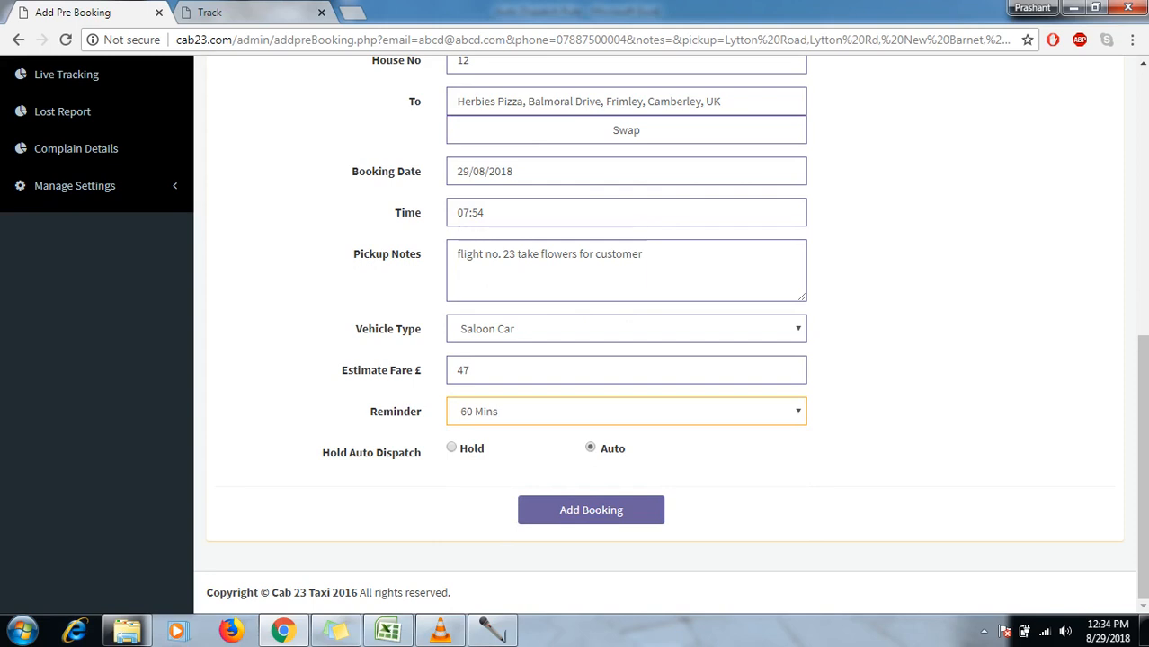
Set the booking's auto dispatch option to Hold and its reminder to 10 Mins.
{"action": "scroll", "coordinate": [626, 332], "scroll_direction": "up", "scroll_amount": 6}
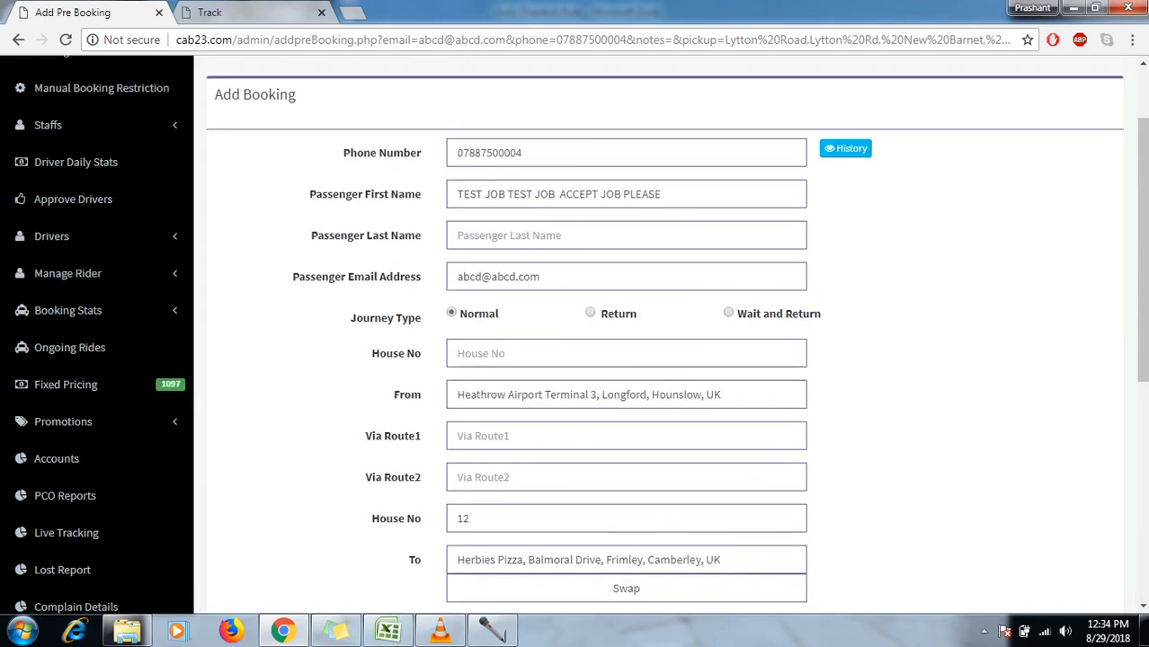
{"action": "scroll", "coordinate": [627, 333], "scroll_direction": "down", "scroll_amount": 4}
{"action": "scroll", "coordinate": [626, 333], "scroll_direction": "down", "scroll_amount": 2}
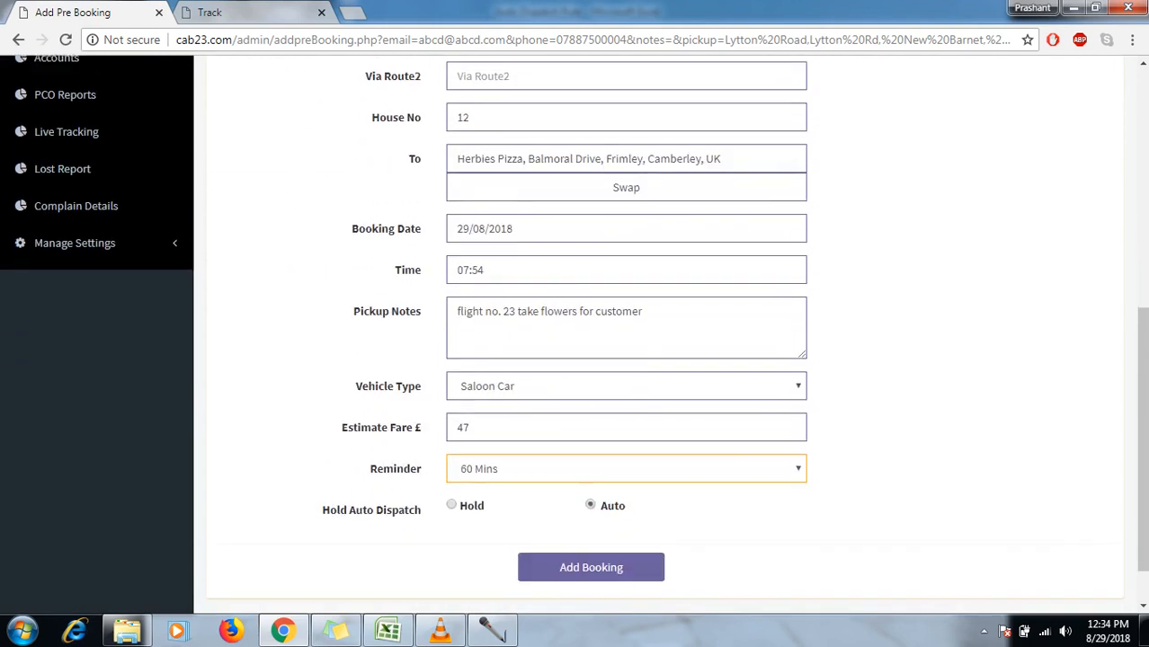
{"action": "scroll", "coordinate": [626, 333], "scroll_direction": "up", "scroll_amount": 4}
{"action": "scroll", "coordinate": [627, 333], "scroll_direction": "up", "scroll_amount": 3}
{"action": "scroll", "coordinate": [627, 332], "scroll_direction": "down", "scroll_amount": 8}
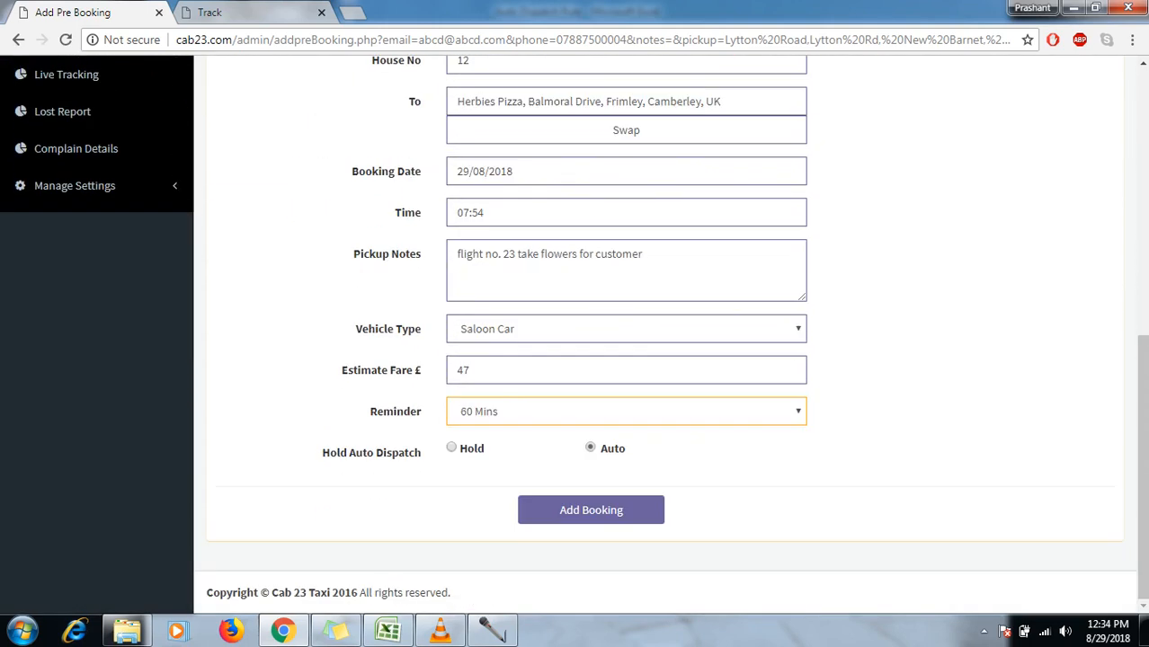
{"action": "left_click", "coordinate": [451, 447]}
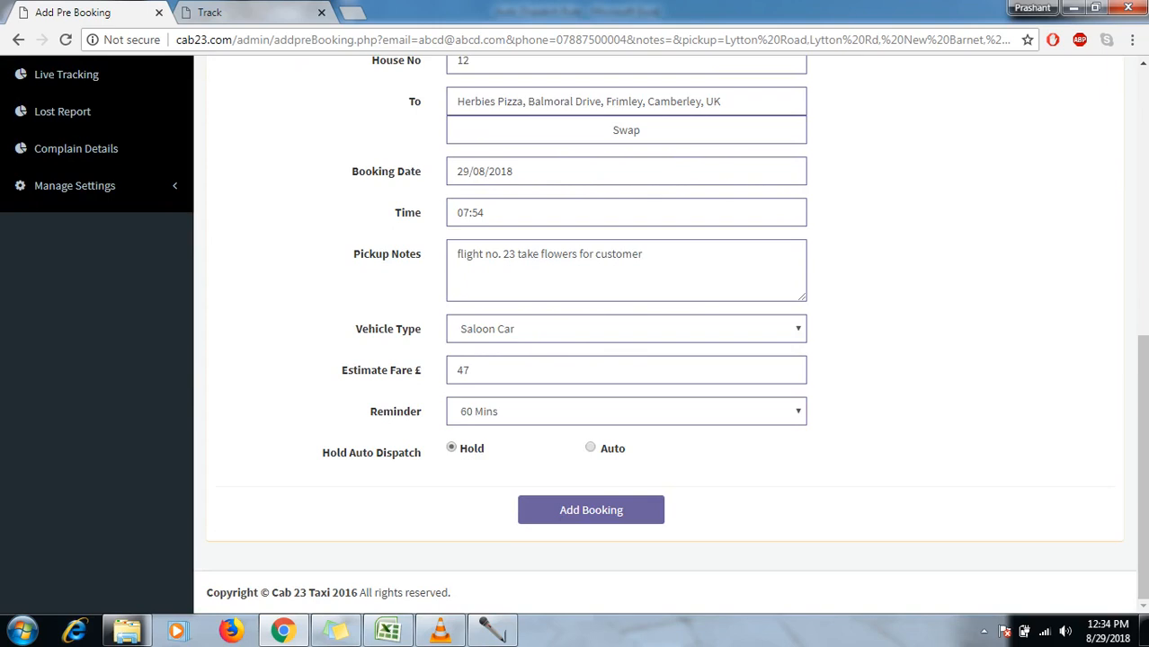
{"action": "left_click", "coordinate": [626, 412]}
{"action": "left_click", "coordinate": [627, 434]}
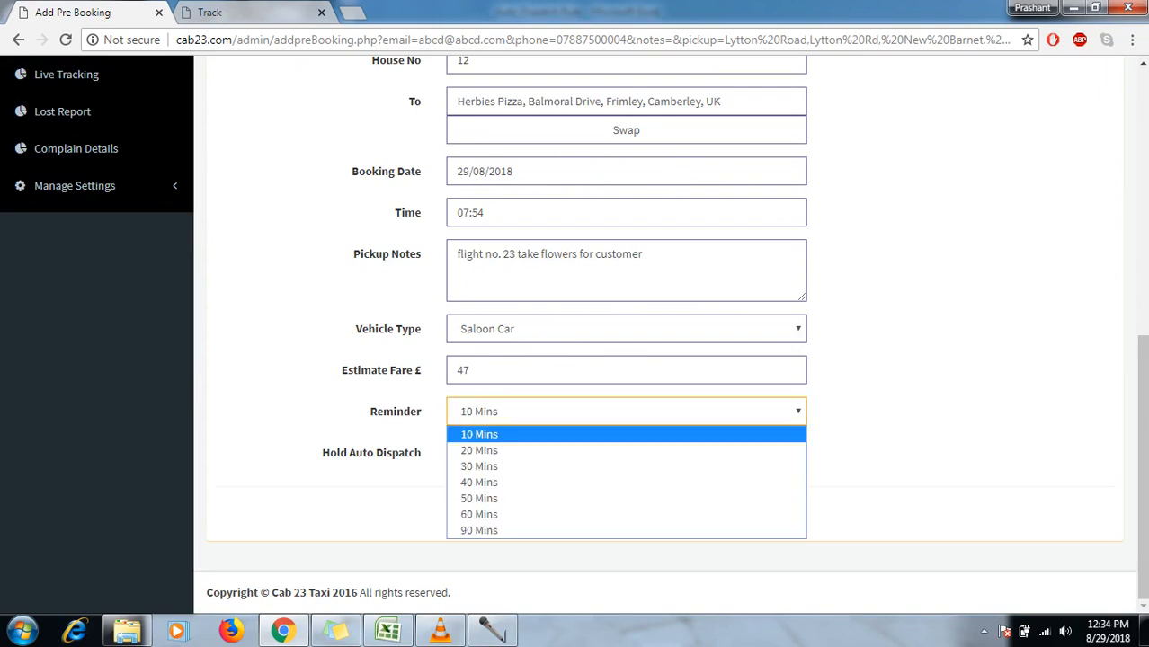
Check the completed form and submit the pre booking.
{"action": "scroll", "coordinate": [575, 333], "scroll_direction": "up", "scroll_amount": 8}
{"action": "scroll", "coordinate": [576, 332], "scroll_direction": "down", "scroll_amount": 8}
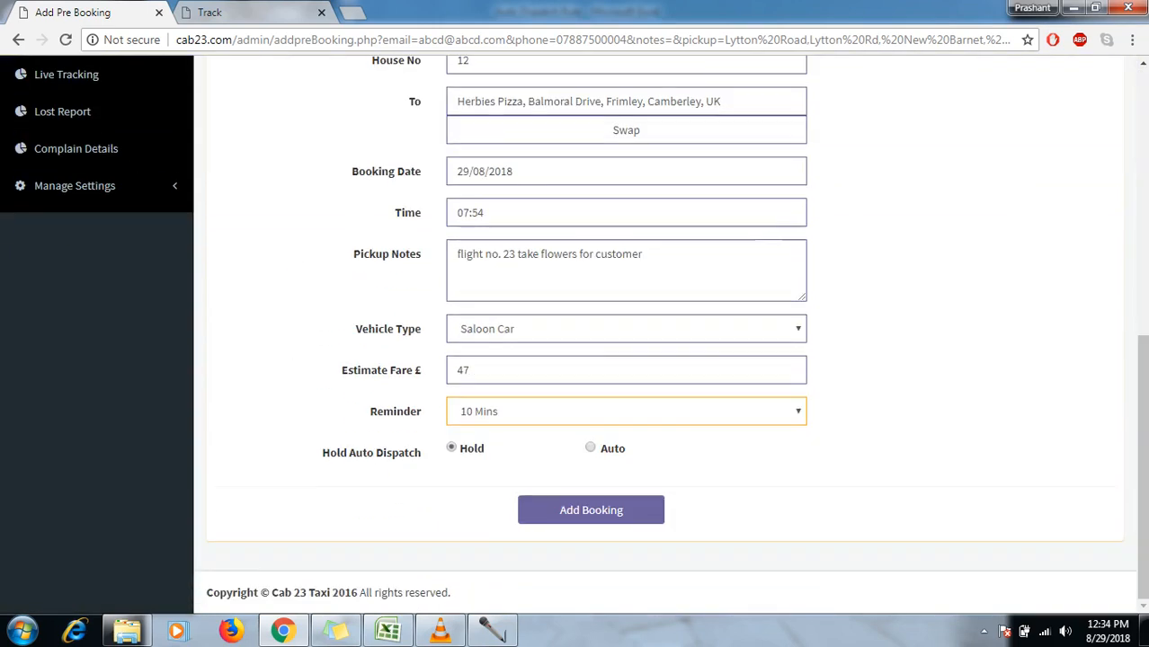
{"action": "left_click", "coordinate": [590, 510]}
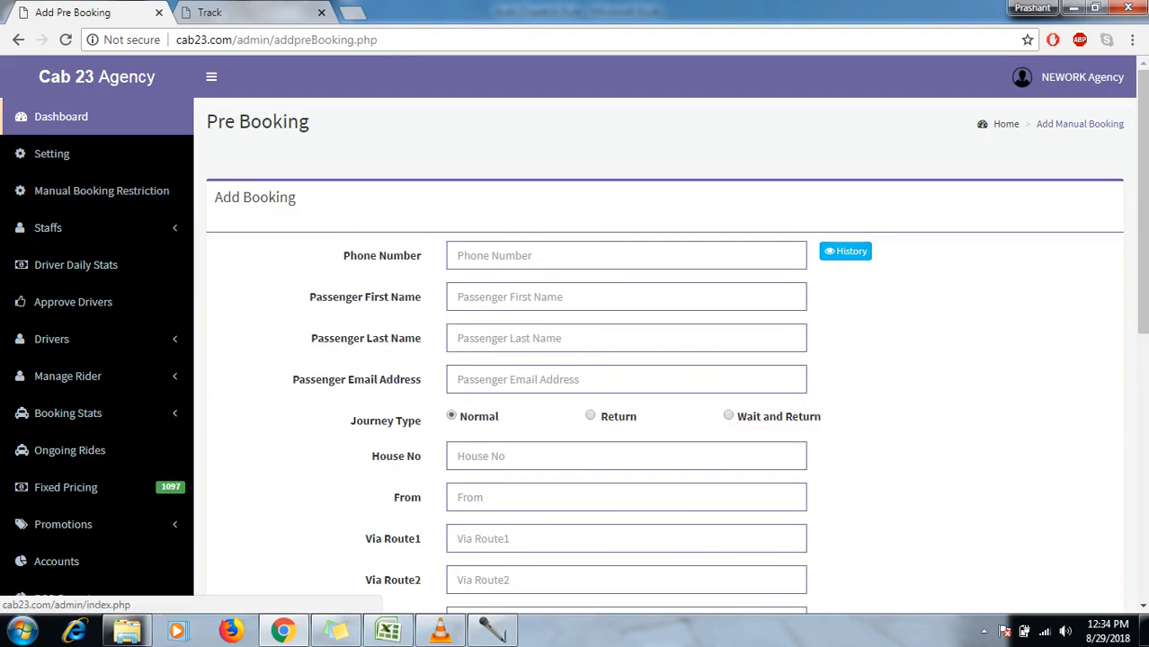
Open the dashboard and bring up its Bookings list.
{"action": "left_click", "coordinate": [61, 117]}
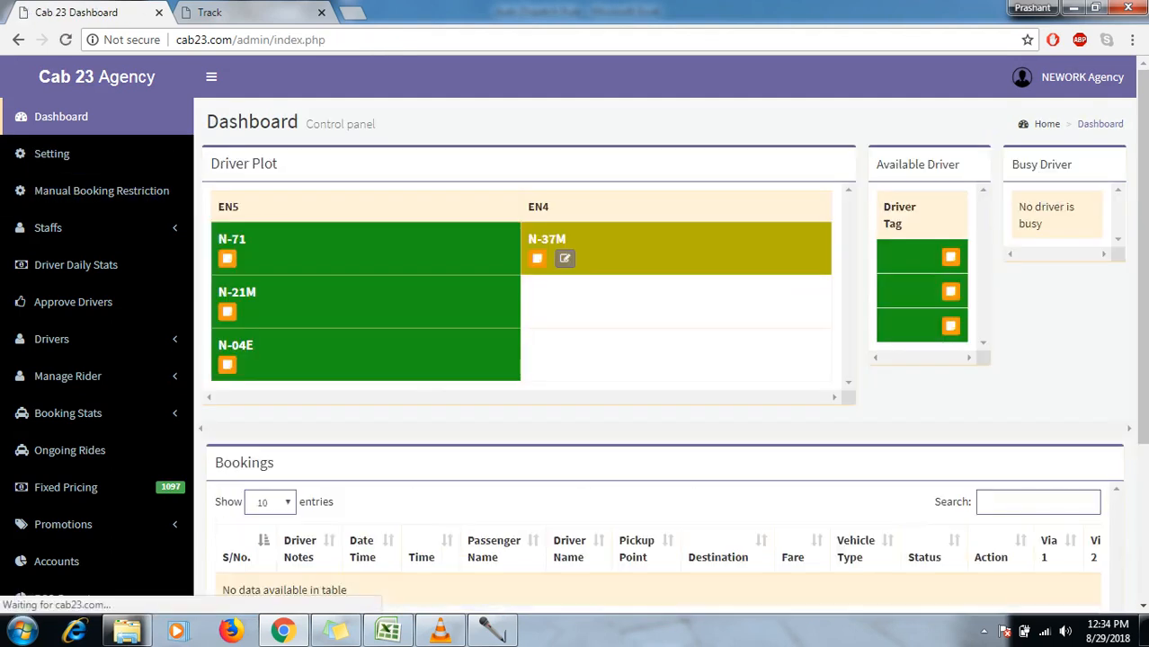
{"action": "scroll", "coordinate": [575, 338], "scroll_direction": "down", "scroll_amount": 1}
{"action": "scroll", "coordinate": [576, 338], "scroll_direction": "down", "scroll_amount": 2}
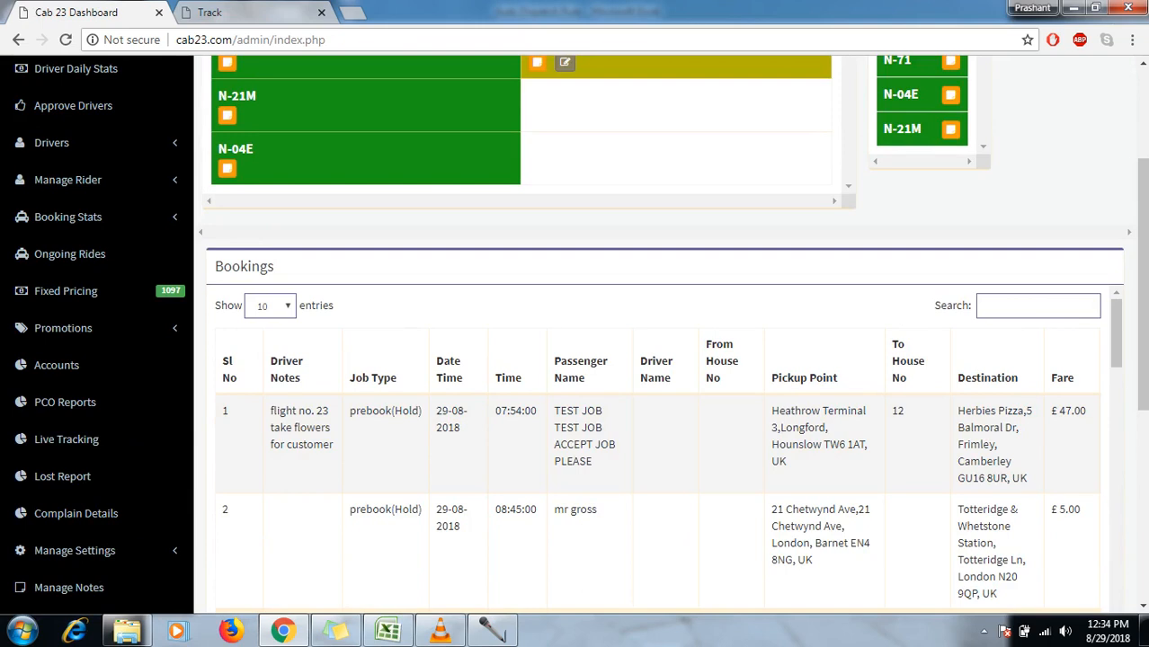
Examine the first booking's driver notes and job type, along with its fare, vehicle type, status and action columns.
{"action": "left_click_drag", "start_coordinate": [271, 397], "coordinate": [286, 429]}
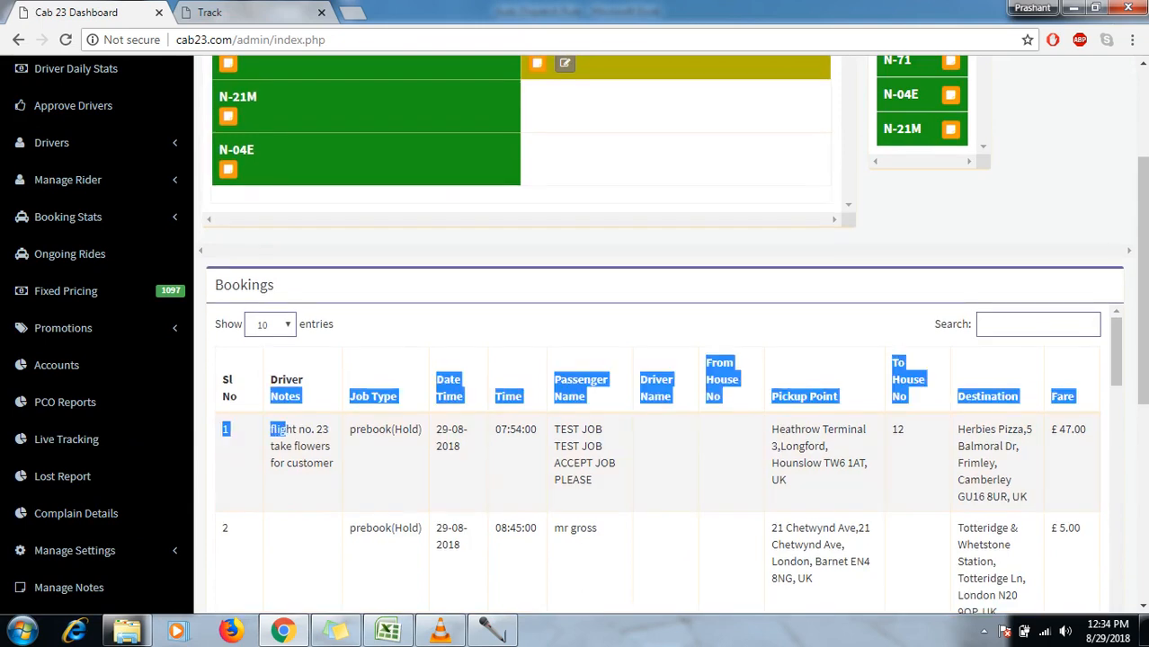
{"action": "left_click", "coordinate": [288, 432]}
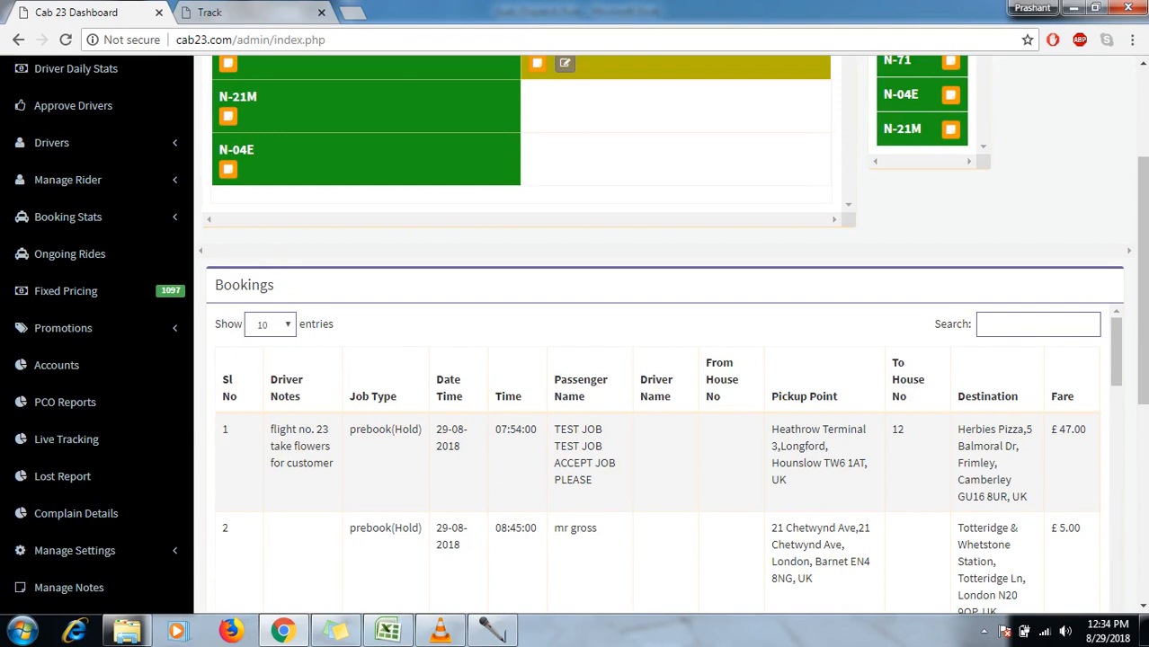
{"action": "left_click_drag", "start_coordinate": [421, 429], "coordinate": [393, 430]}
{"action": "left_click", "coordinate": [399, 432]}
{"action": "left_click_drag", "start_coordinate": [413, 431], "coordinate": [390, 415]}
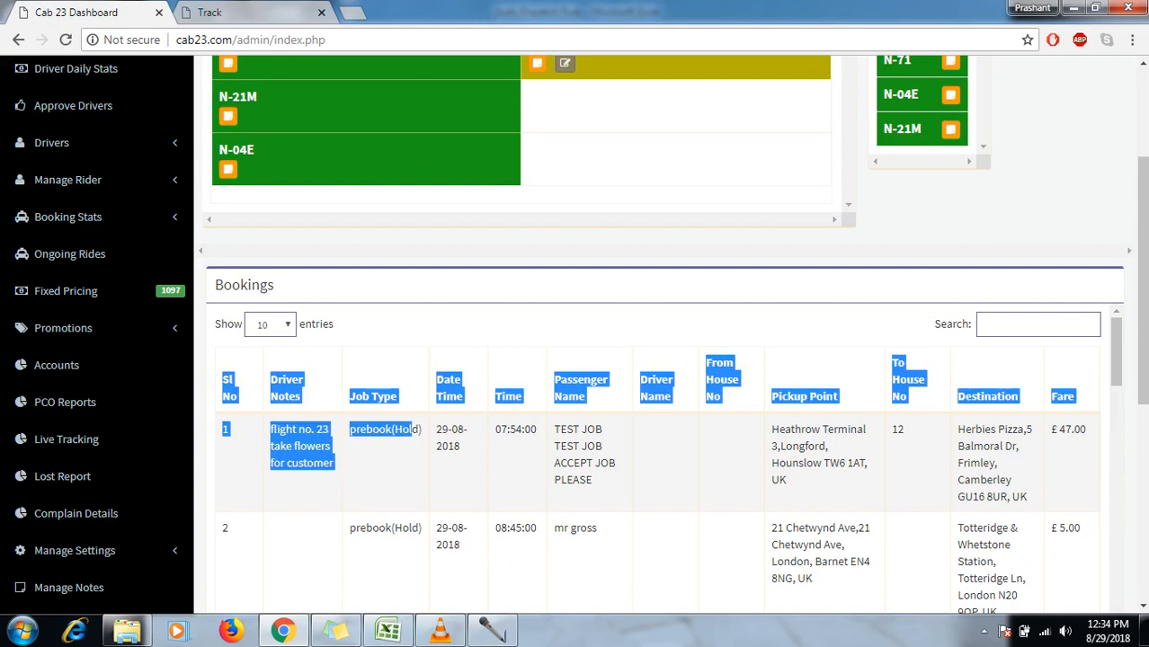
{"action": "left_click", "coordinate": [393, 422]}
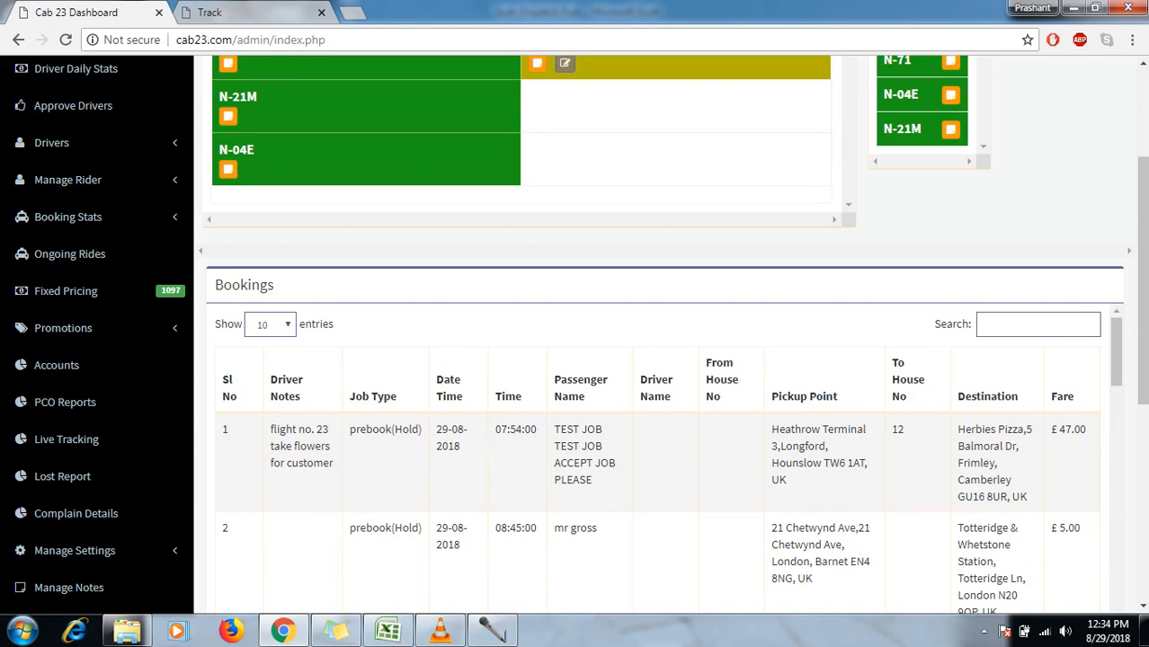
{"action": "scroll", "coordinate": [657, 464], "scroll_direction": "right", "scroll_amount": 10}
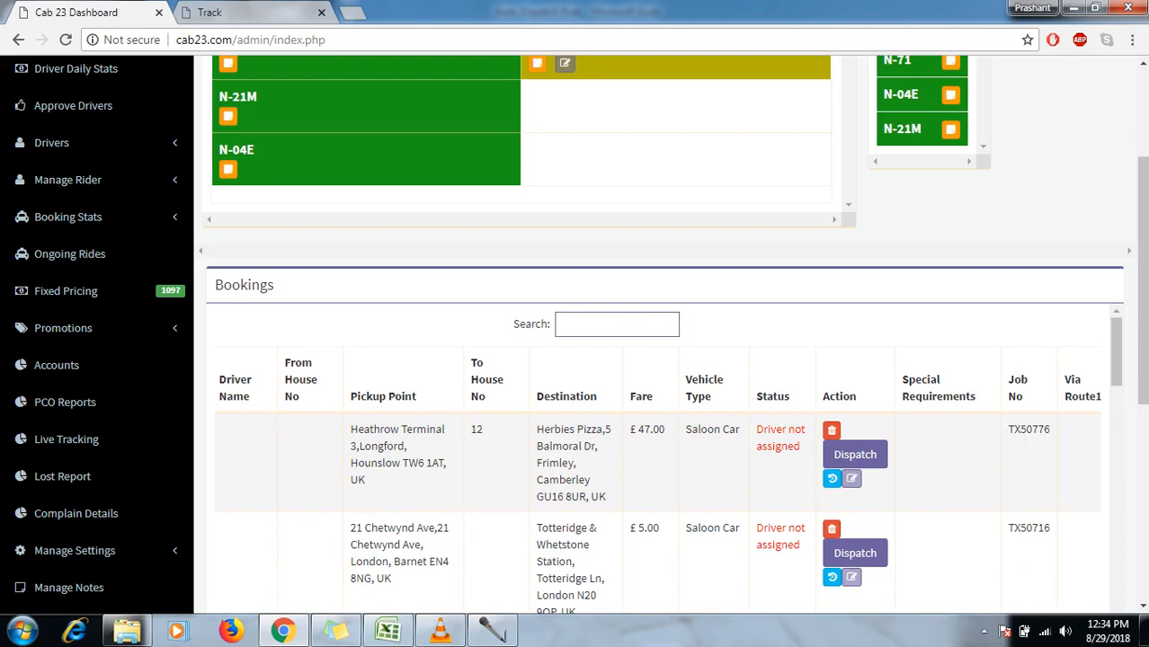
Open the first booking's activity details from the Bookings list and check who added the booking.
{"action": "scroll", "coordinate": [679, 454], "scroll_direction": "right", "scroll_amount": 5}
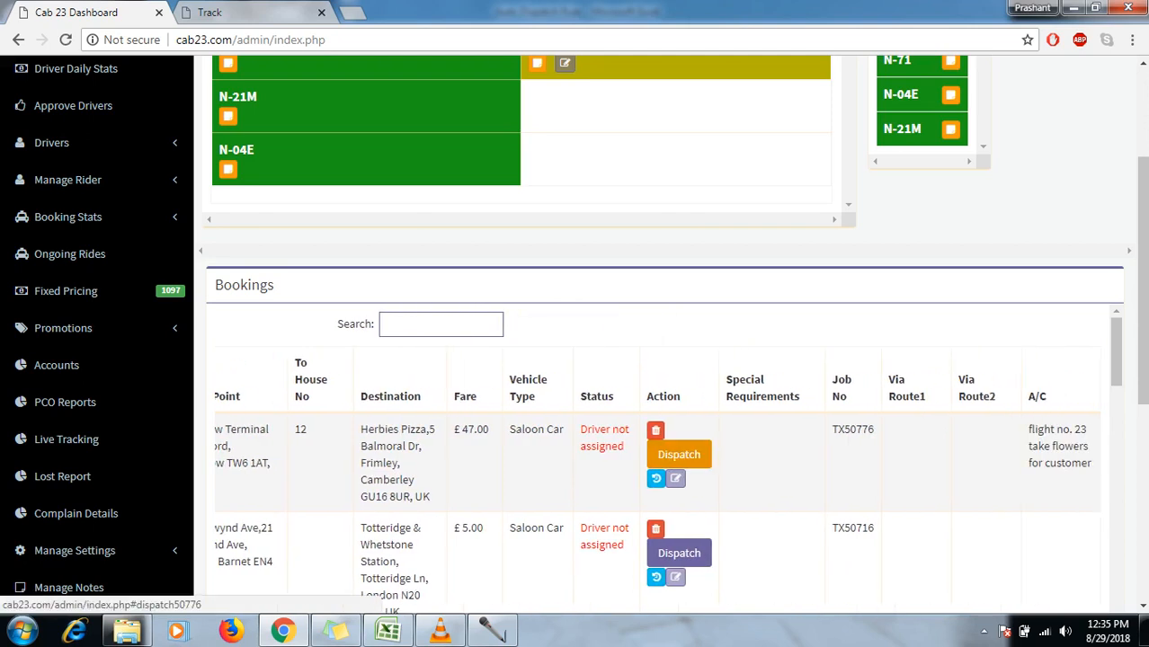
{"action": "scroll", "coordinate": [658, 462], "scroll_direction": "left", "scroll_amount": 15}
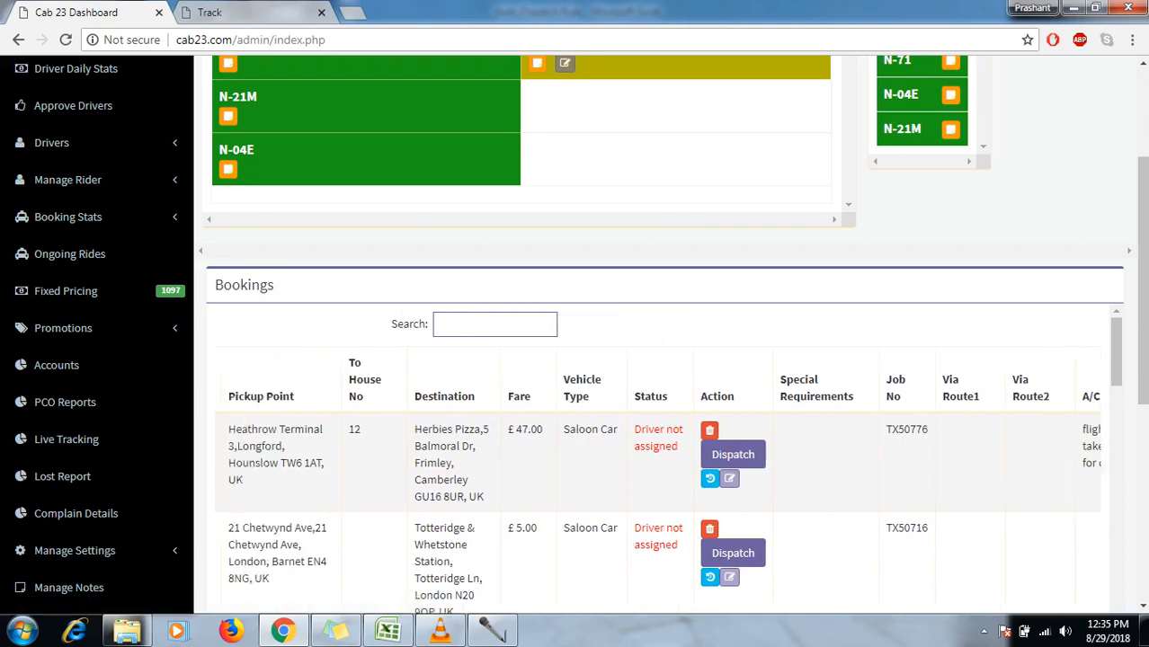
{"action": "scroll", "coordinate": [657, 462], "scroll_direction": "right", "scroll_amount": 15}
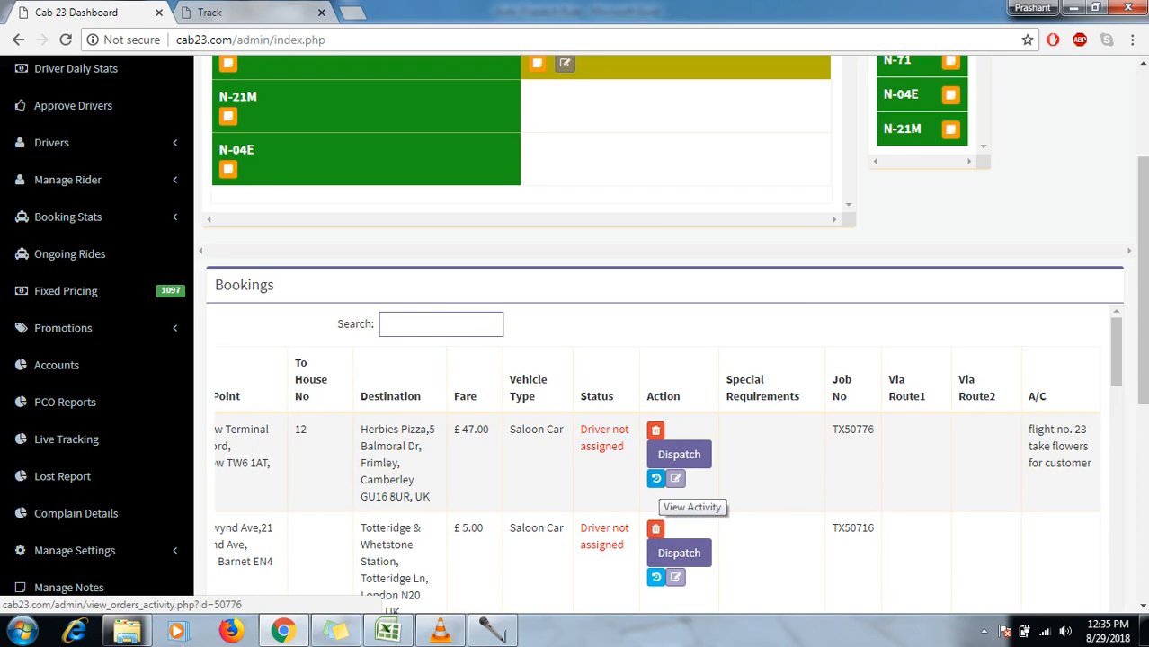
{"action": "left_click", "coordinate": [655, 479]}
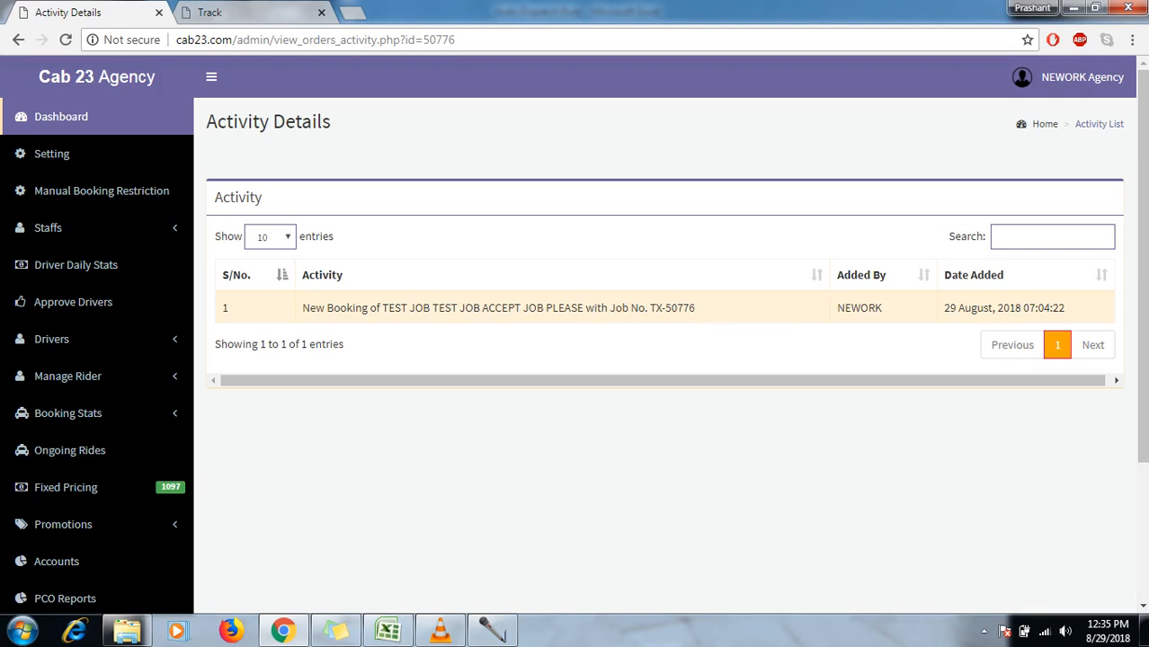
{"action": "double_click", "coordinate": [859, 309]}
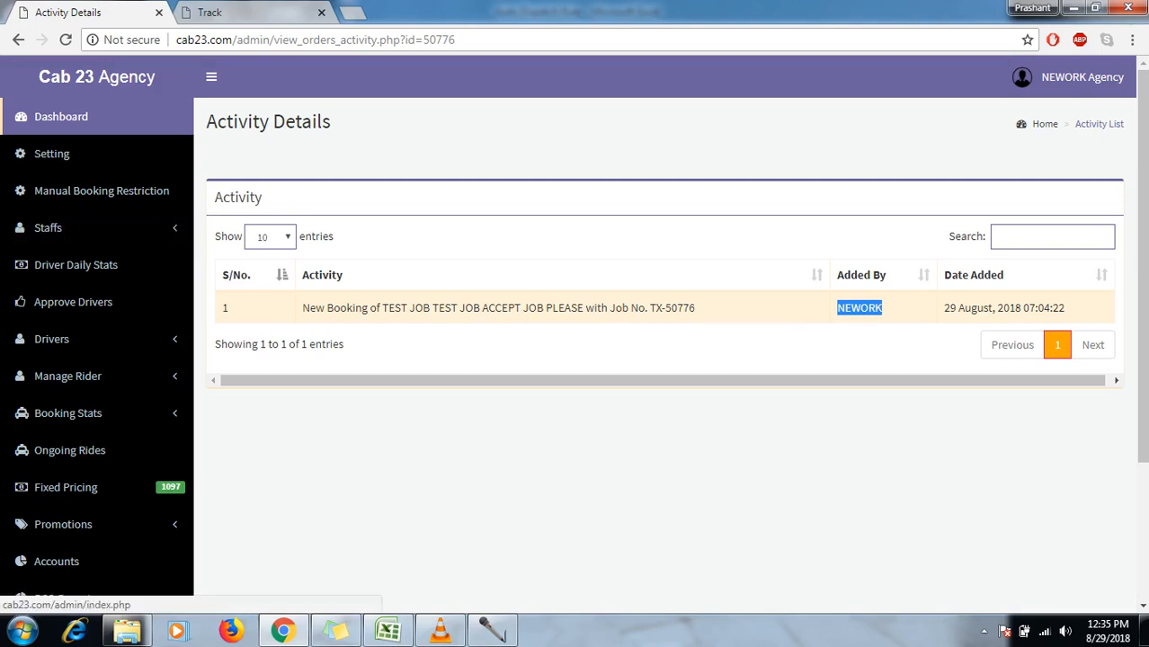
Return to the dashboard and bring up the dispatch options for the first booking in the Bookings list.
{"action": "left_click", "coordinate": [61, 117]}
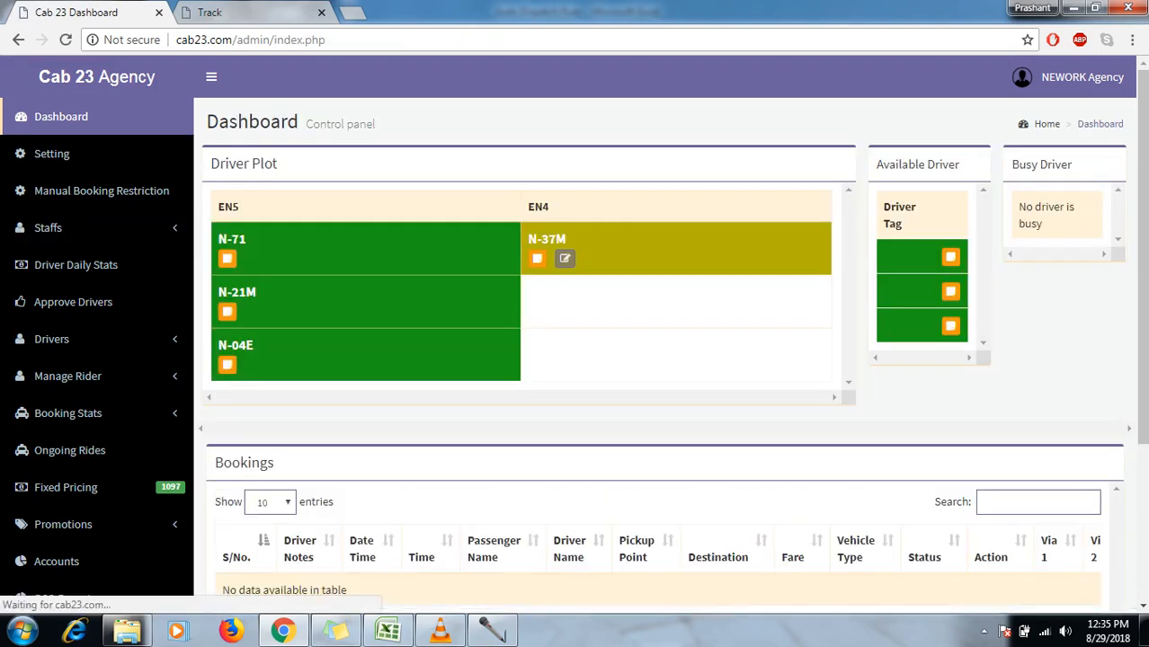
{"action": "scroll", "coordinate": [665, 341], "scroll_direction": "down", "scroll_amount": 1}
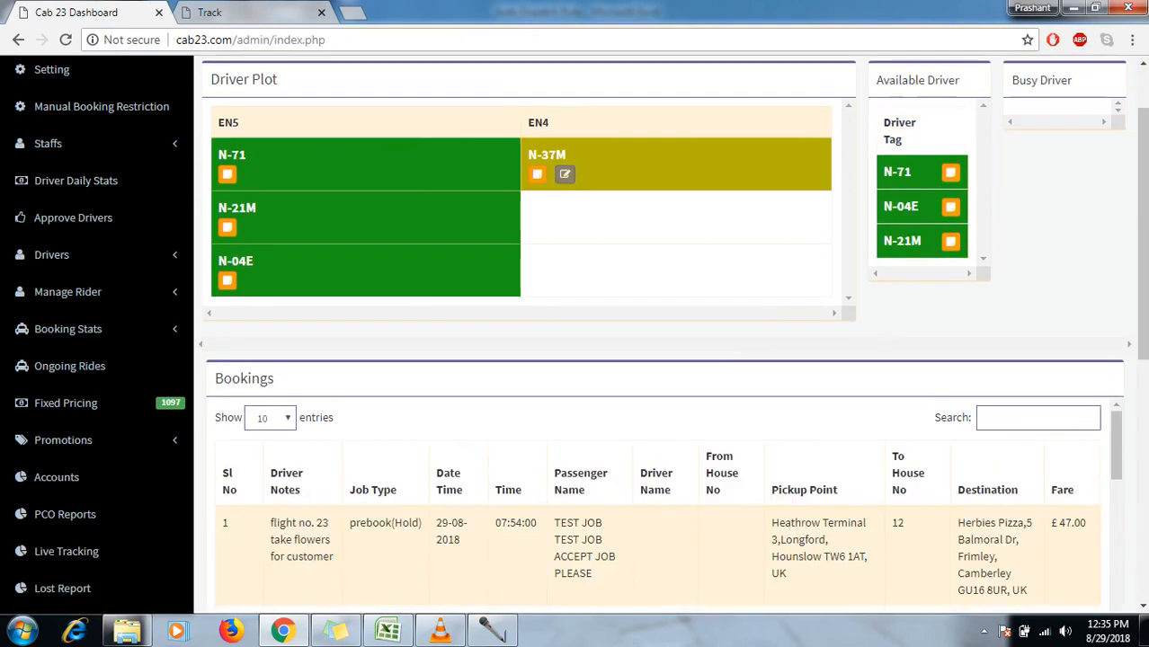
{"action": "scroll", "coordinate": [665, 522], "scroll_direction": "right", "scroll_amount": 6}
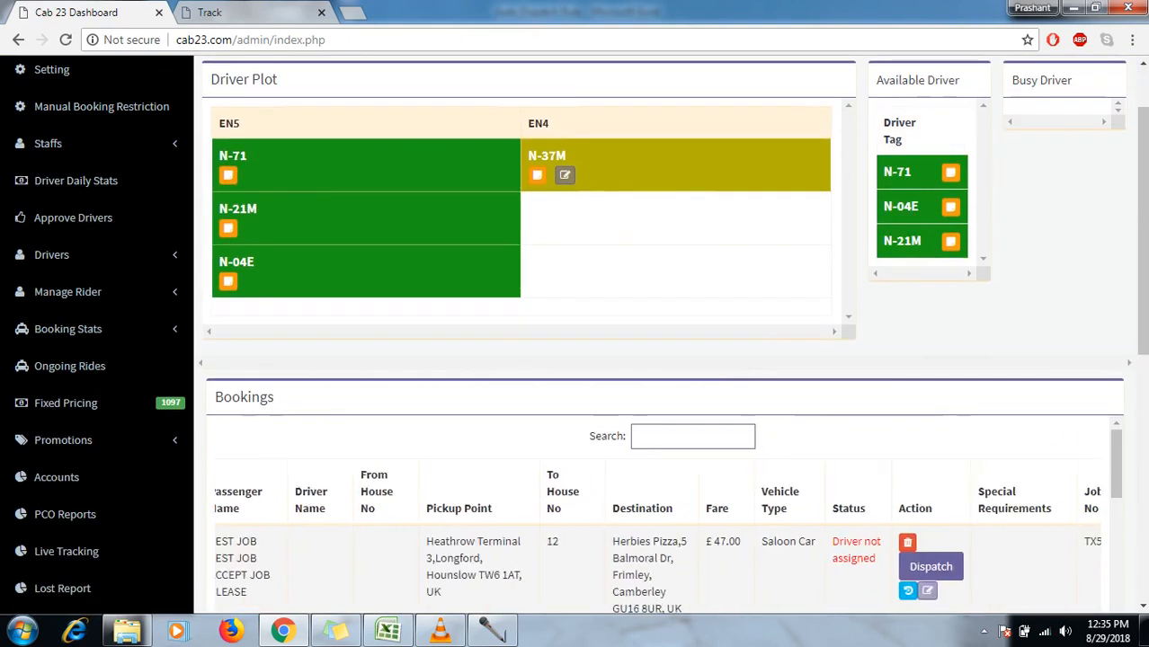
{"action": "scroll", "coordinate": [656, 522], "scroll_direction": "down", "scroll_amount": 1}
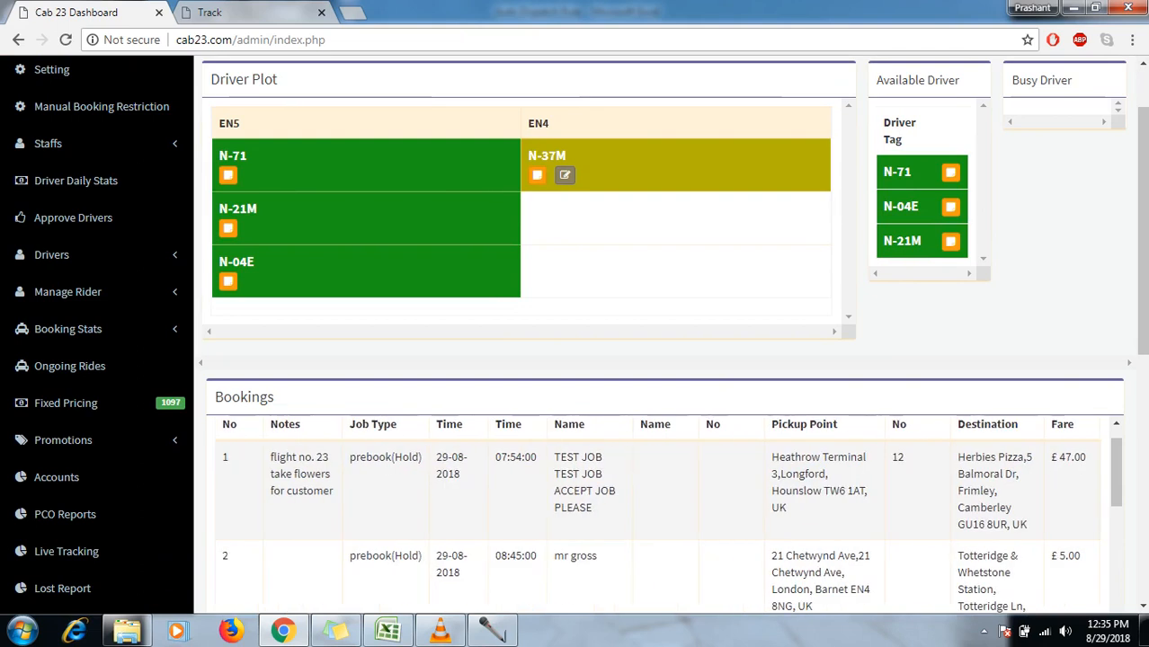
{"action": "scroll", "coordinate": [657, 514], "scroll_direction": "right", "scroll_amount": 5}
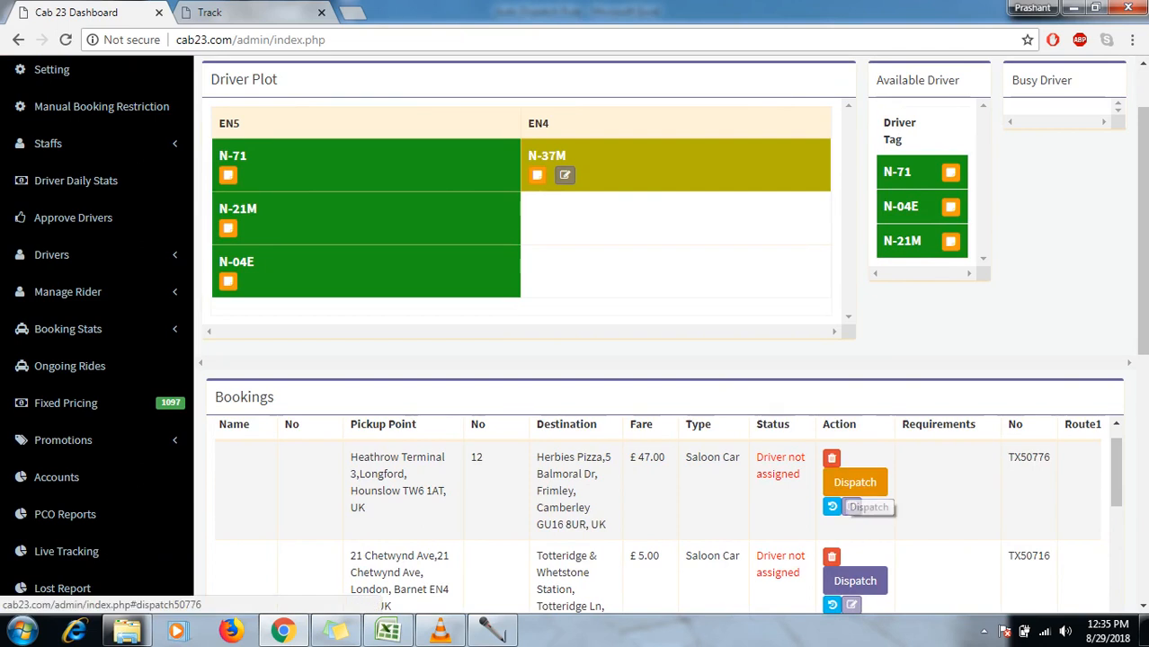
{"action": "left_click", "coordinate": [854, 486]}
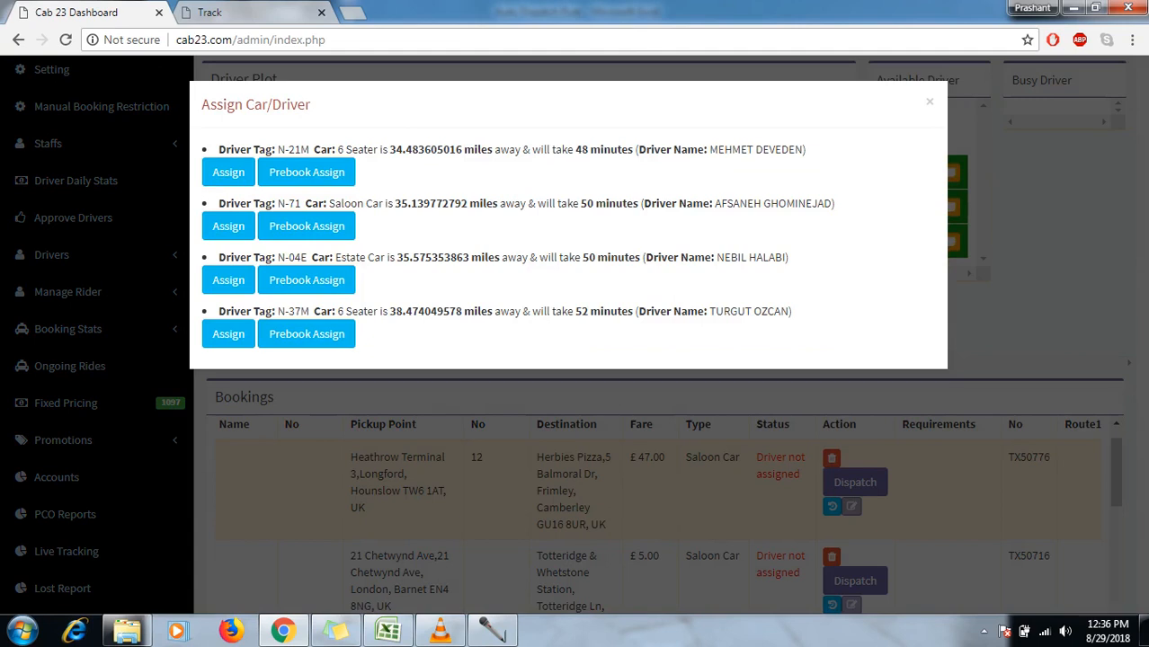
Compare the listed drivers' distances and arrival times for the booking, and close the Assign Car/Driver window without assigning anyone.
{"action": "left_click_drag", "start_coordinate": [390, 150], "coordinate": [412, 150]}
{"action": "left_click_drag", "start_coordinate": [395, 203], "coordinate": [411, 203]}
{"action": "left_click", "coordinate": [411, 205]}
{"action": "left_click_drag", "start_coordinate": [581, 203], "coordinate": [638, 203]}
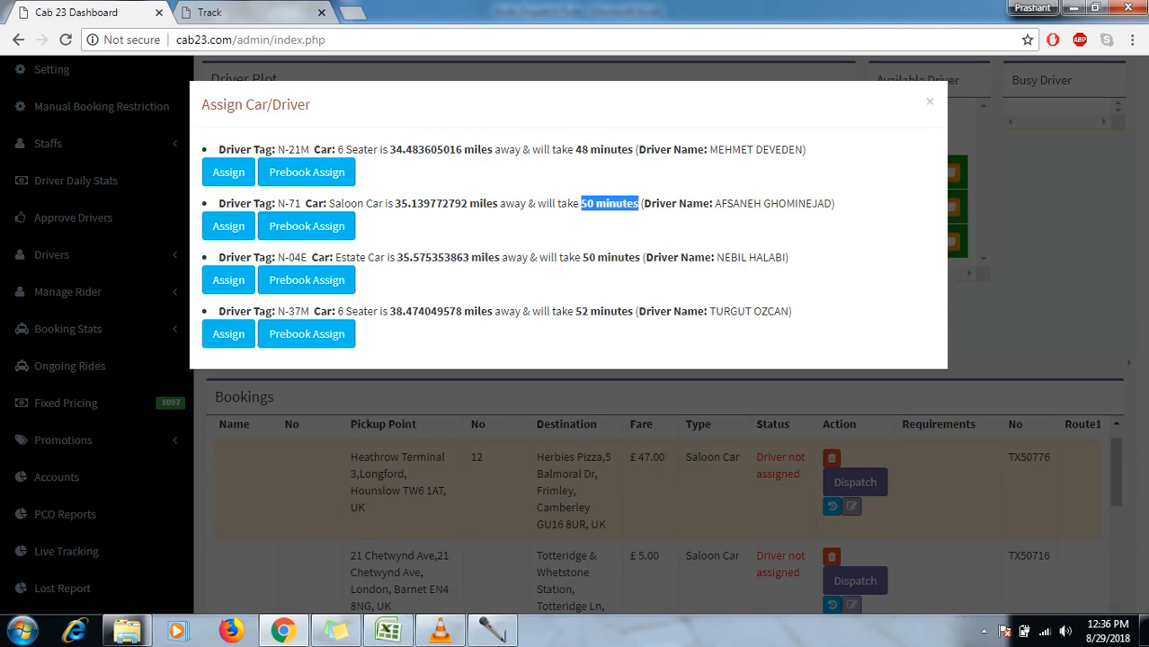
{"action": "left_click", "coordinate": [634, 216]}
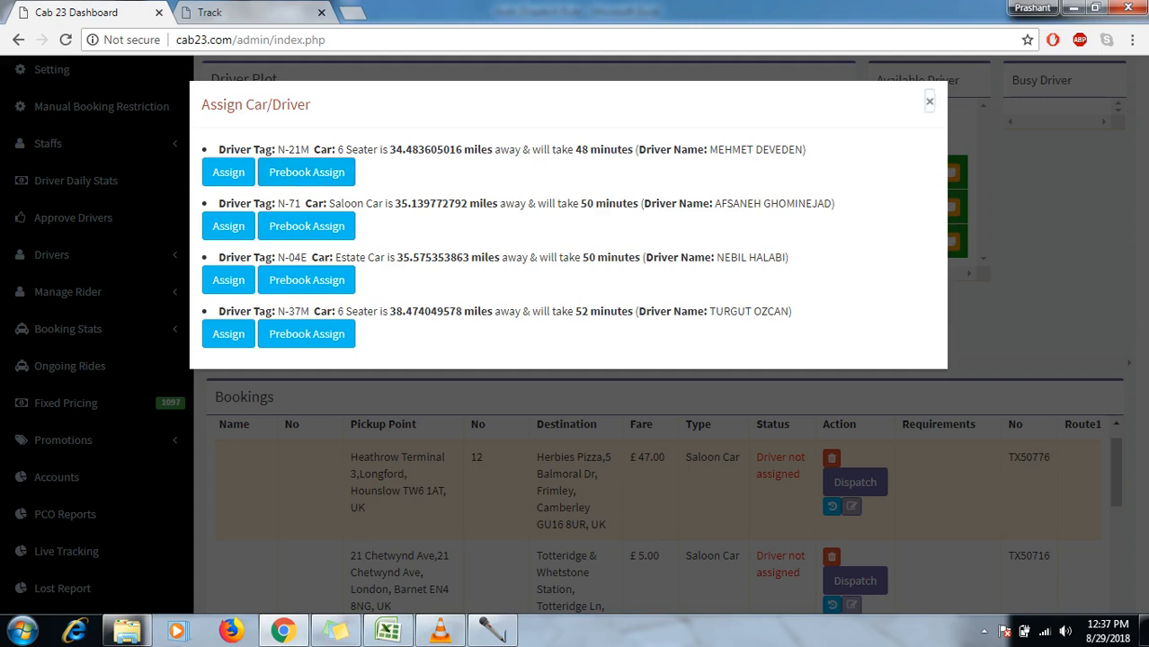
{"action": "left_click", "coordinate": [929, 102]}
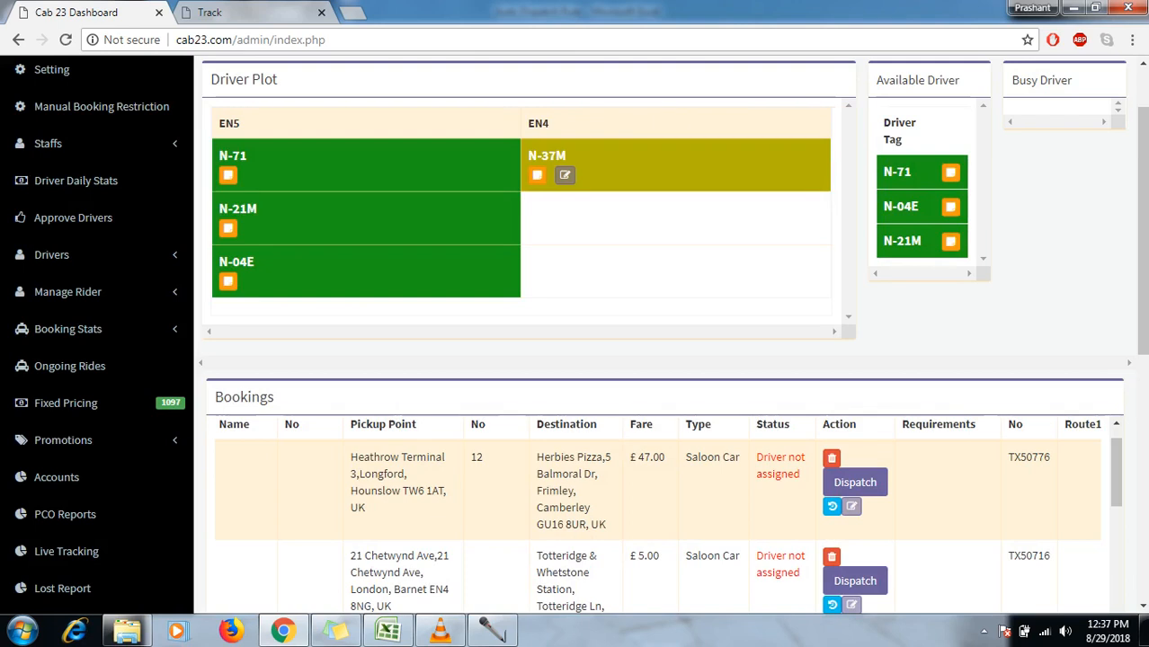
Look through the dashboard's Bookings list, checking the status and dispatch actions of the other bookings as well as the first entries' job types.
{"action": "scroll", "coordinate": [666, 342], "scroll_direction": "up", "scroll_amount": 1}
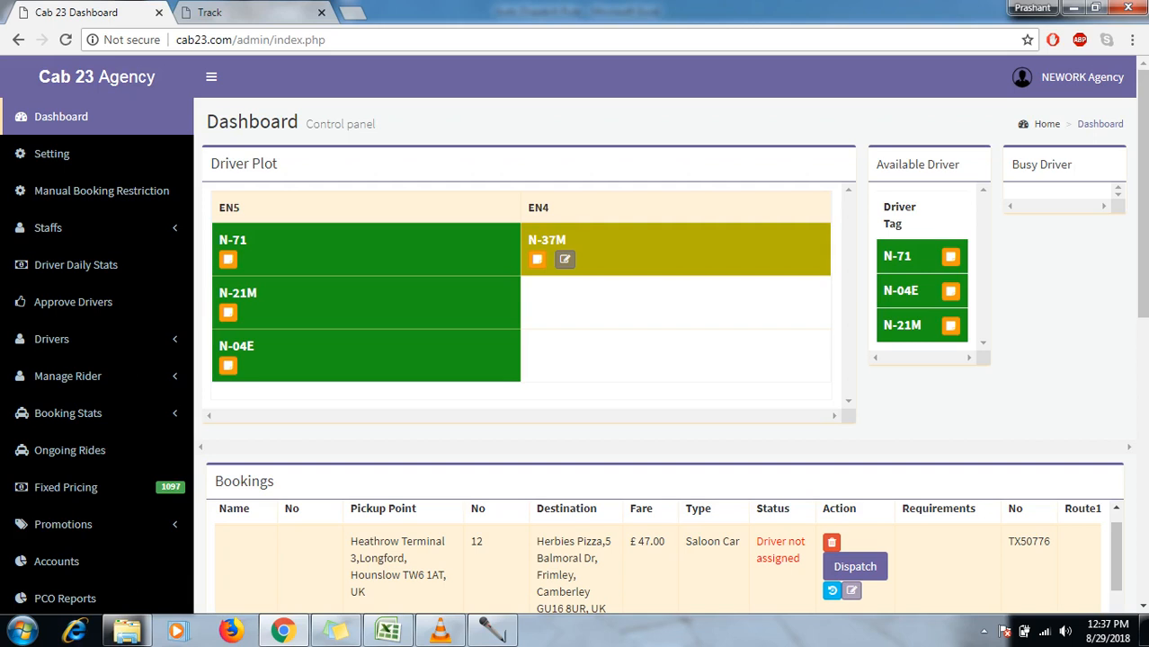
{"action": "scroll", "coordinate": [575, 337], "scroll_direction": "down", "scroll_amount": 4}
{"action": "scroll", "coordinate": [575, 337], "scroll_direction": "up", "scroll_amount": 3}
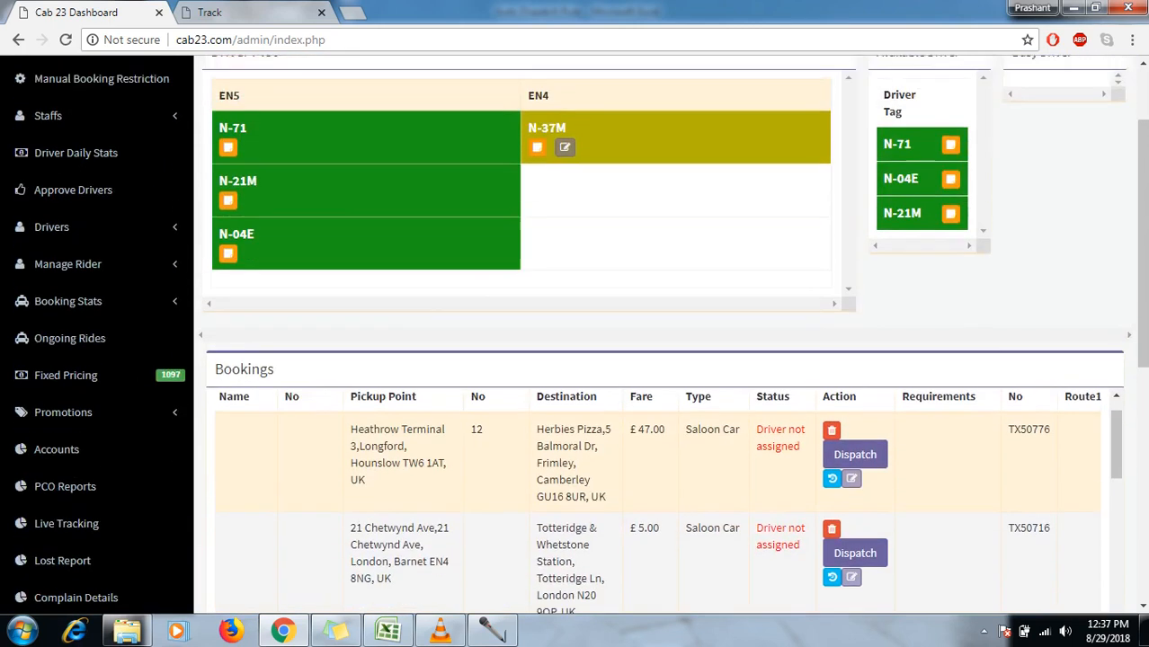
{"action": "scroll", "coordinate": [656, 360], "scroll_direction": "down", "scroll_amount": 8}
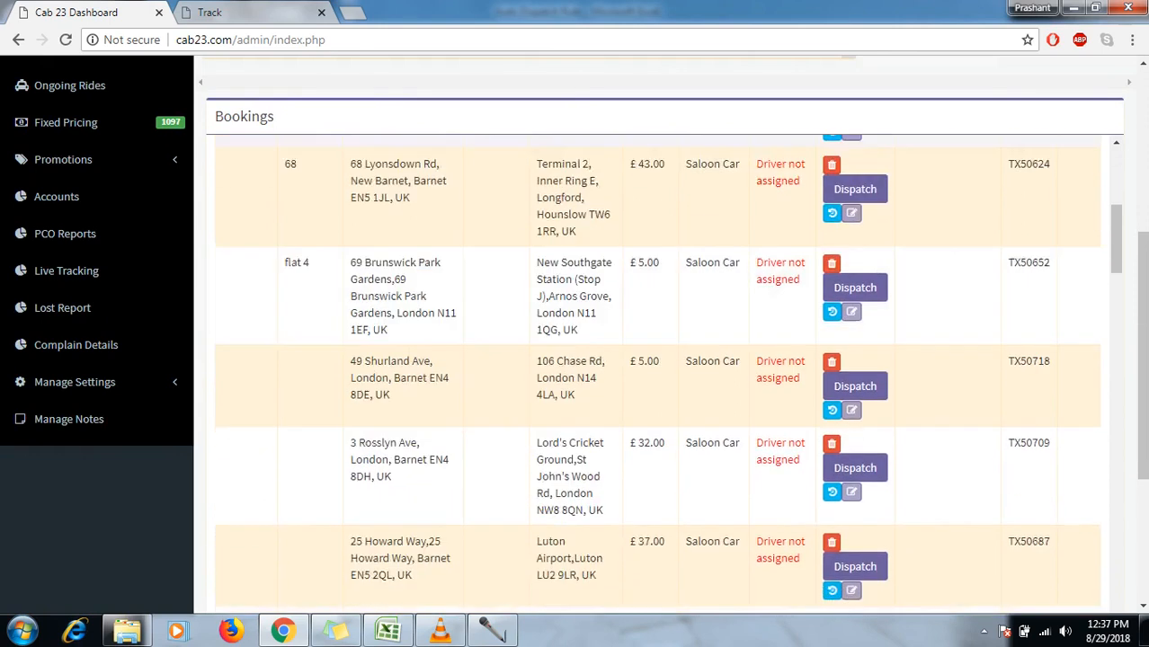
{"action": "scroll", "coordinate": [656, 359], "scroll_direction": "down", "scroll_amount": 8}
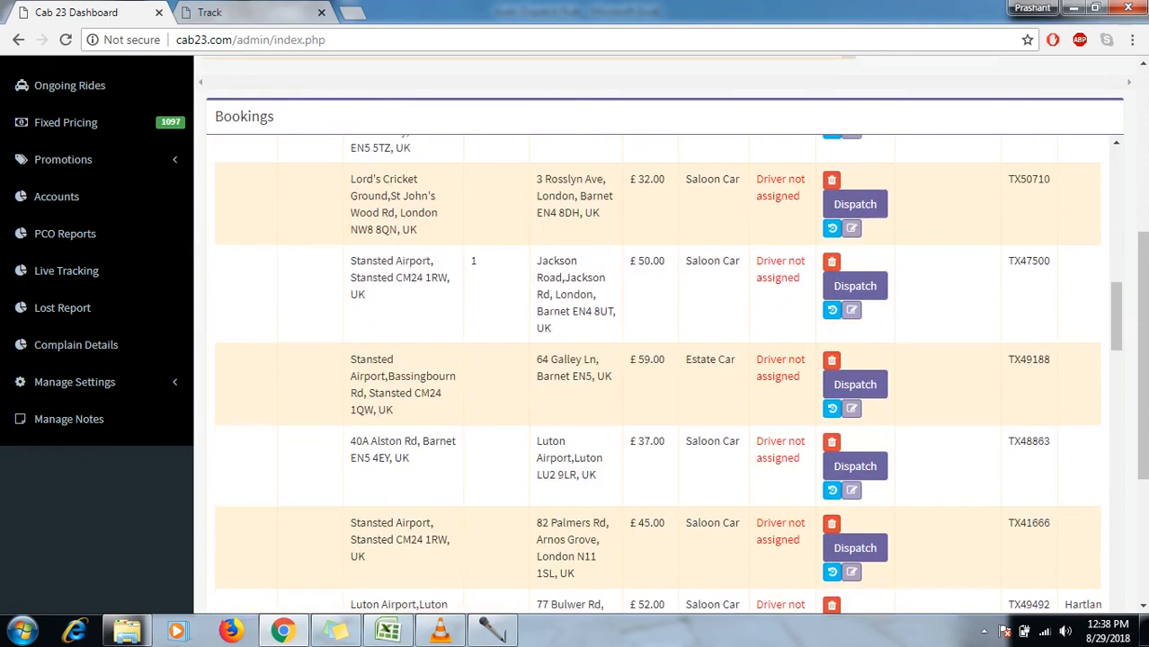
{"action": "scroll", "coordinate": [656, 360], "scroll_direction": "up", "scroll_amount": 4}
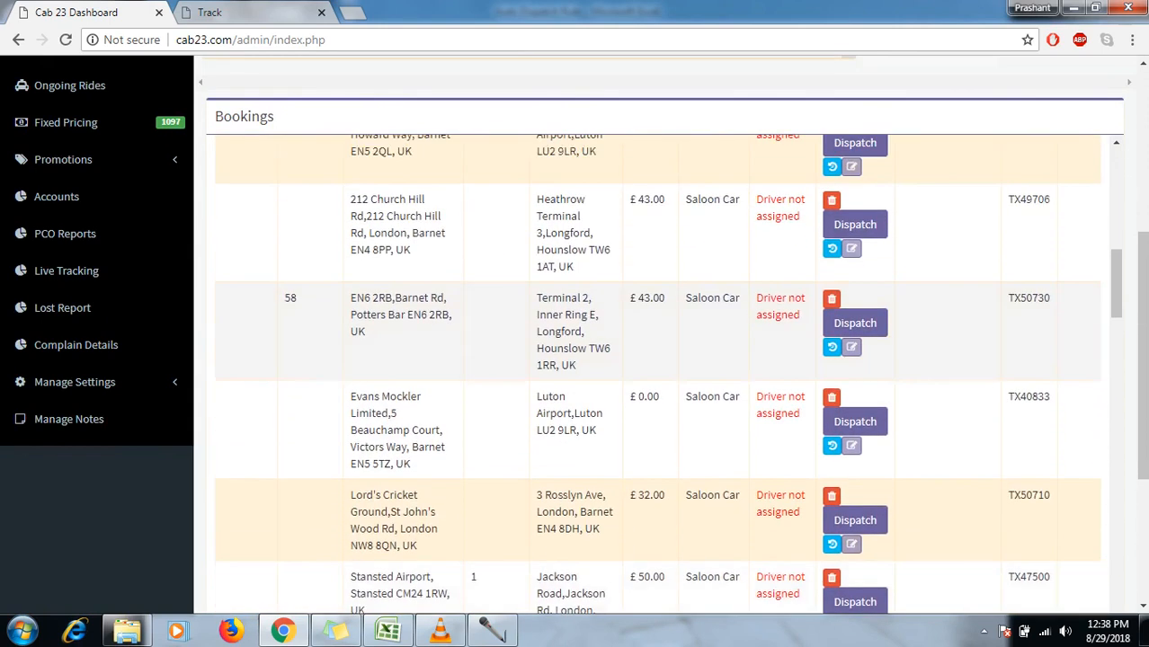
{"action": "scroll", "coordinate": [657, 360], "scroll_direction": "up", "scroll_amount": 10}
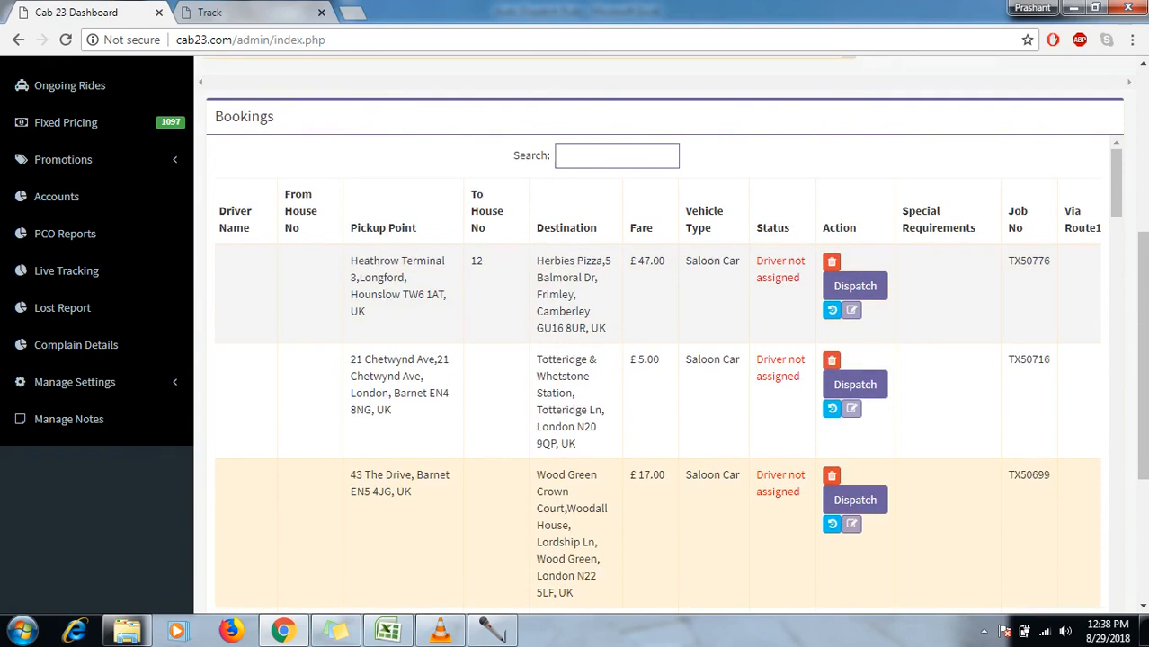
{"action": "scroll", "coordinate": [657, 359], "scroll_direction": "left", "scroll_amount": 5}
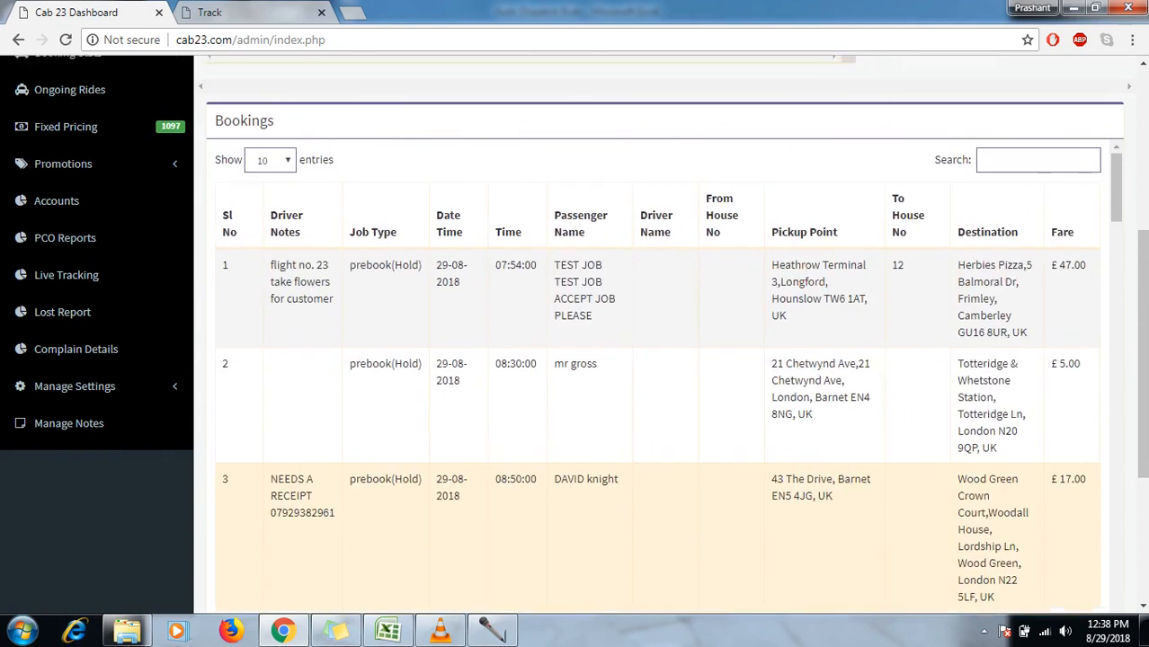
{"action": "scroll", "coordinate": [656, 359], "scroll_direction": "up", "scroll_amount": 4}
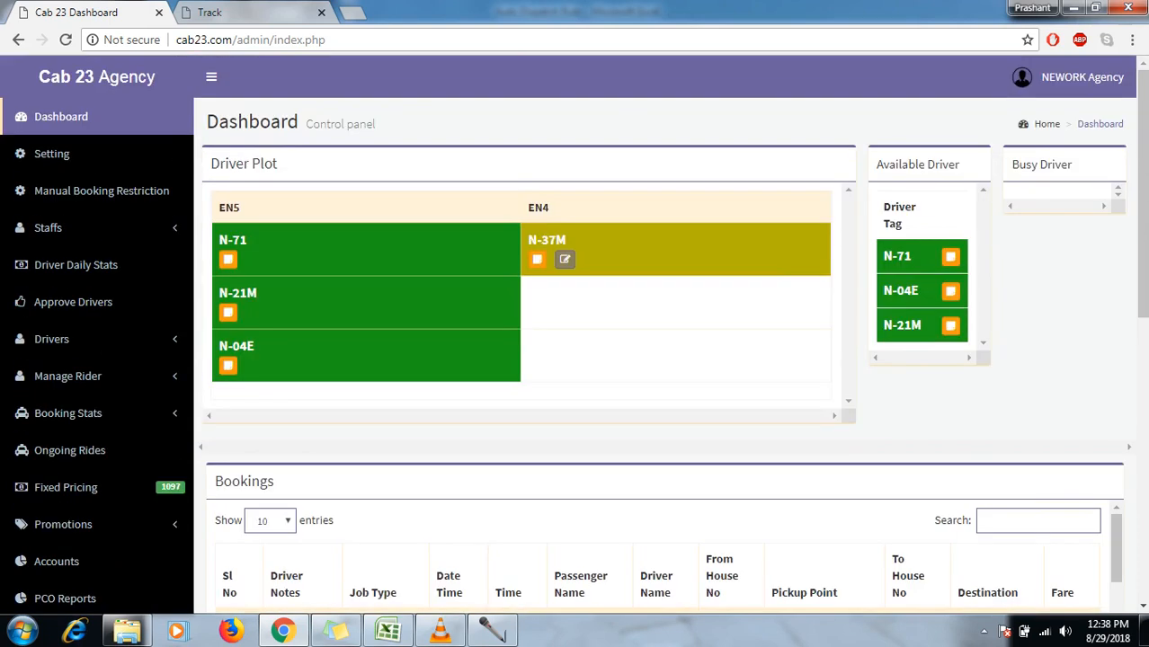
{"action": "left_click", "coordinate": [440, 632]}
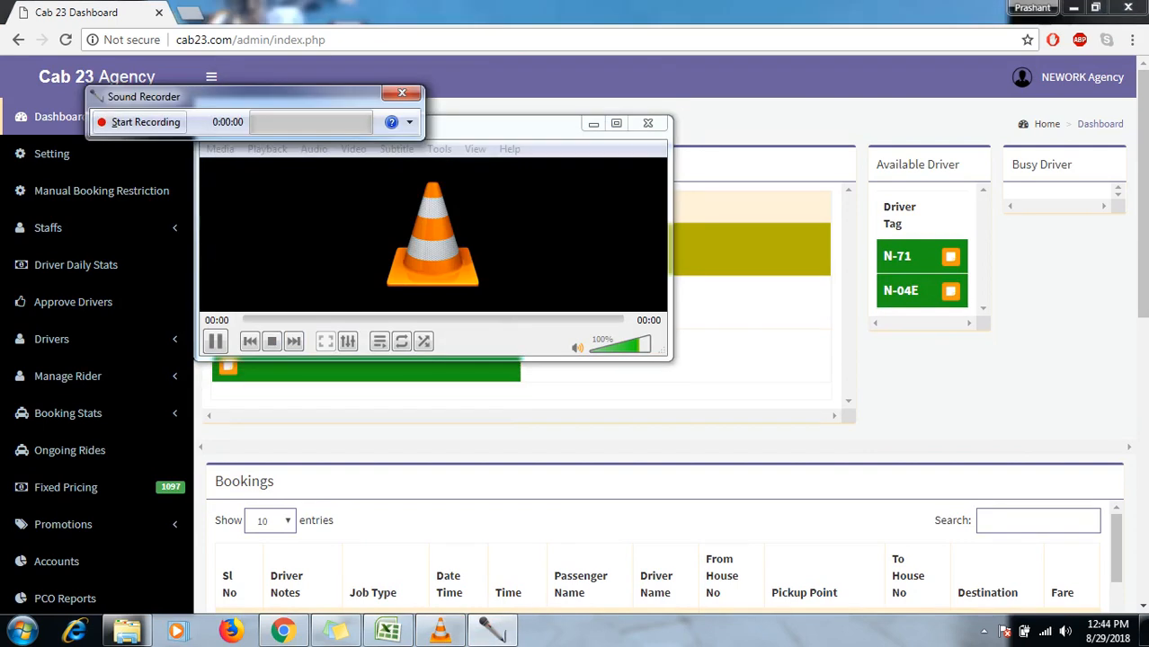
{"action": "left_click", "coordinate": [139, 122]}
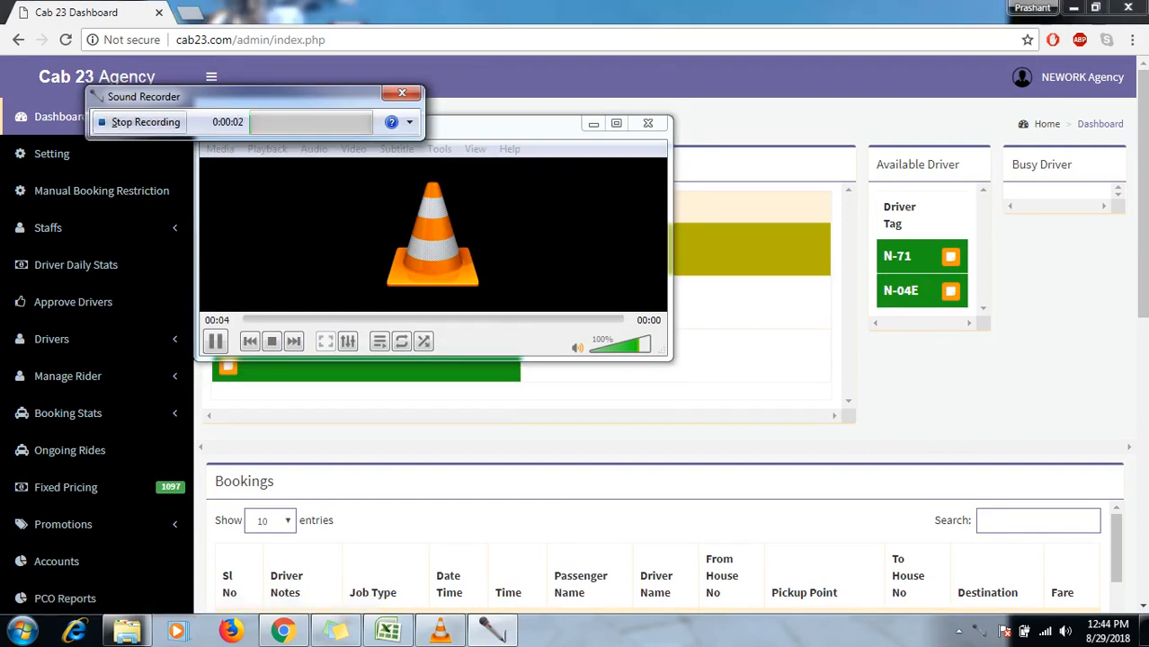
{"action": "key", "text": "alt+Tab"}
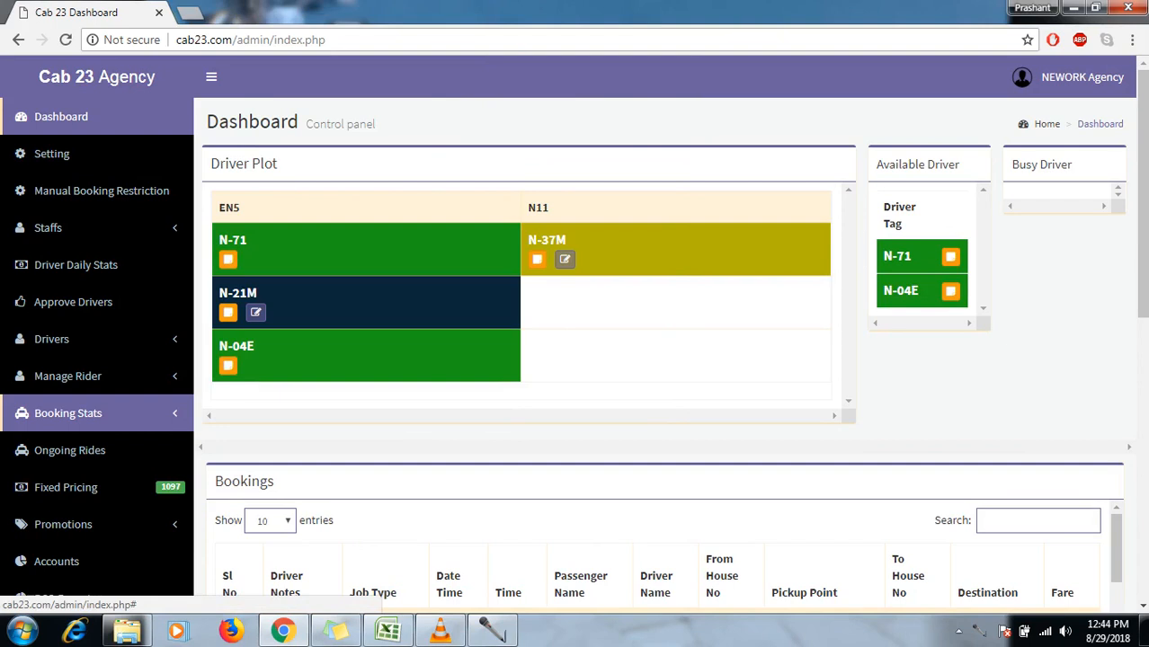
Open the Ongoing Rides page and examine the assigned rides with their statuses and available actions.
{"action": "left_click", "coordinate": [68, 413]}
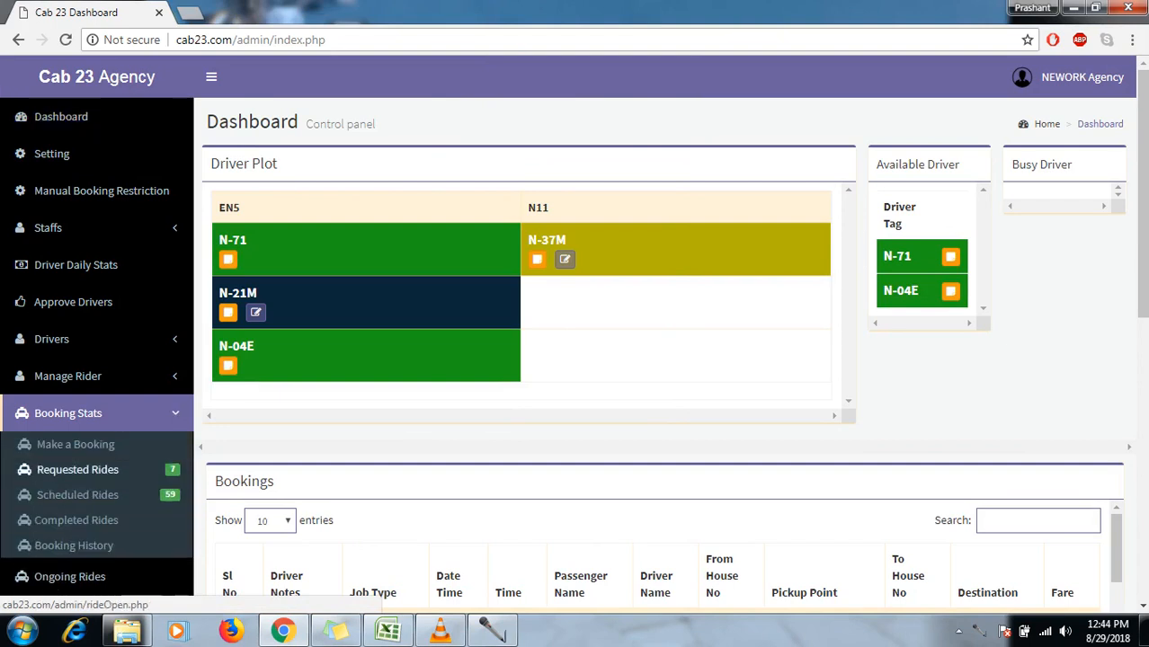
{"action": "left_click", "coordinate": [67, 412]}
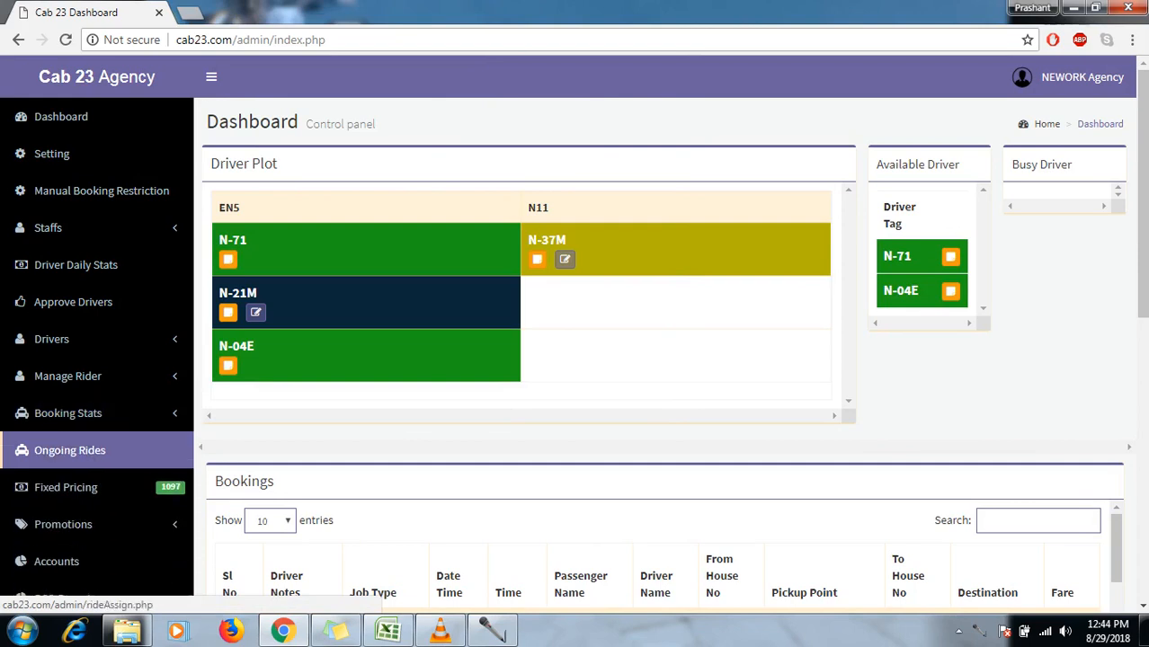
{"action": "left_click", "coordinate": [69, 449]}
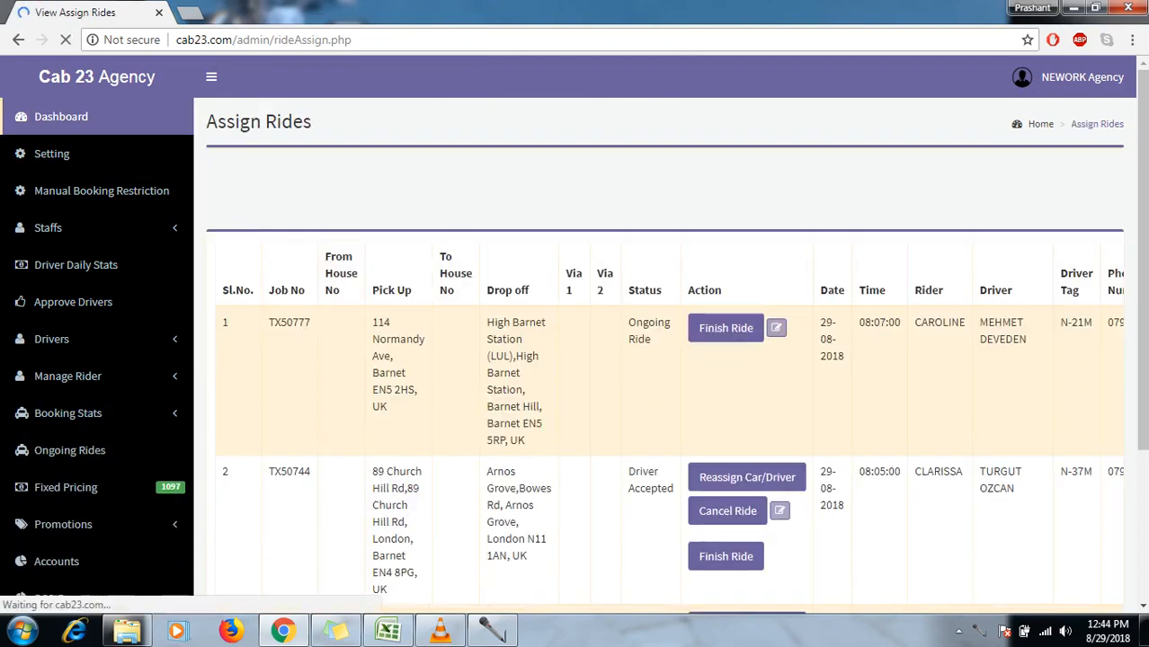
{"action": "scroll", "coordinate": [575, 386], "scroll_direction": "down", "scroll_amount": 3}
{"action": "scroll", "coordinate": [575, 387], "scroll_direction": "up", "scroll_amount": 1}
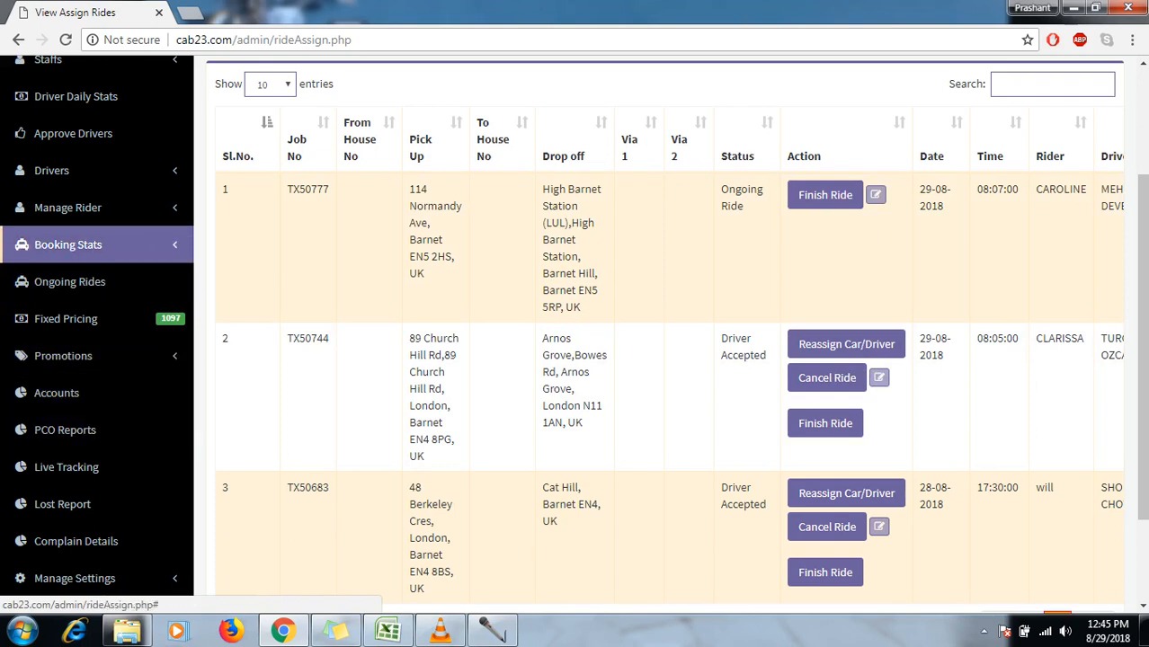
Open the Scheduled Rides list under Booking Stats and look through the pre booked rides and their actions.
{"action": "left_click", "coordinate": [68, 245]}
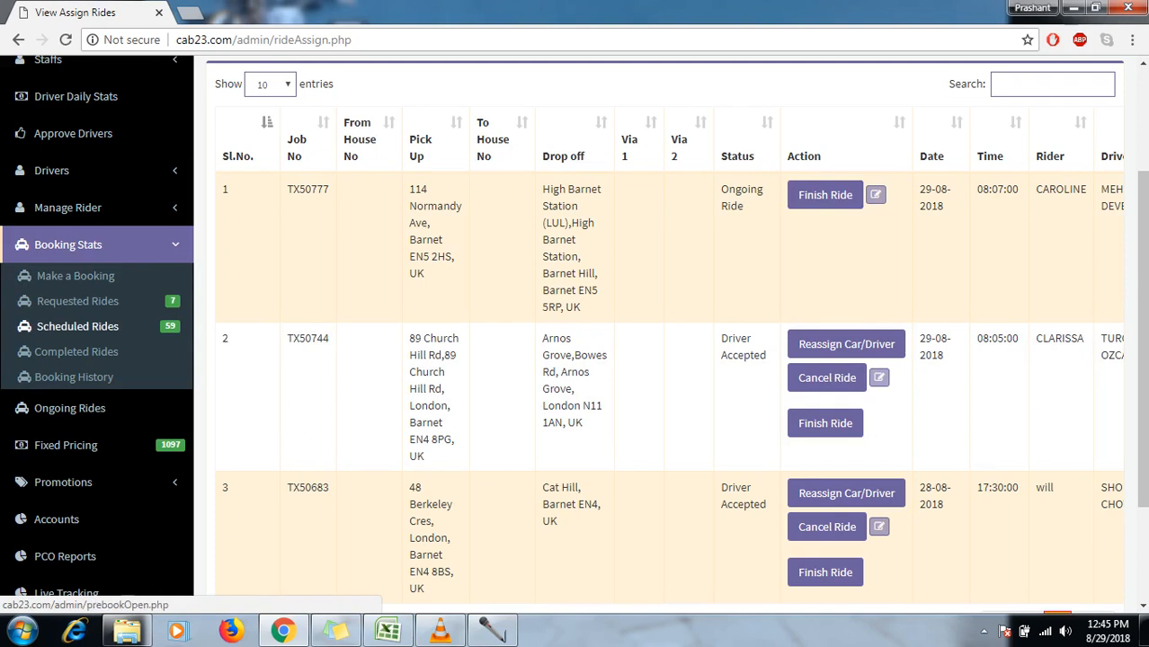
{"action": "left_click", "coordinate": [78, 327]}
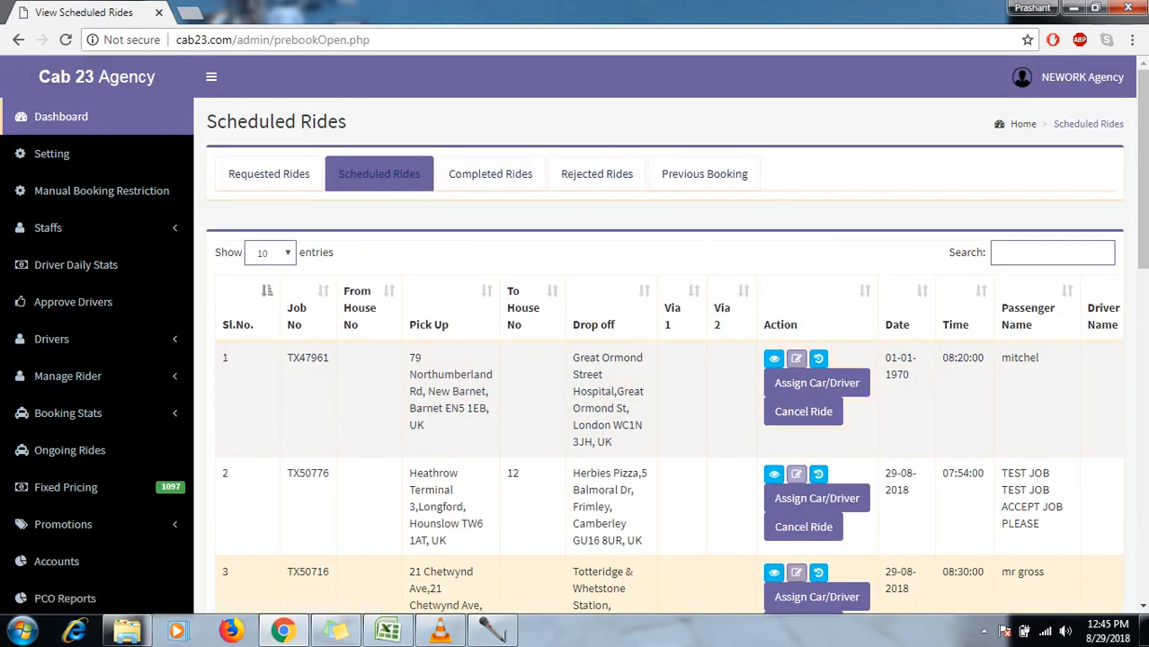
{"action": "scroll", "coordinate": [575, 332], "scroll_direction": "down", "scroll_amount": 1}
{"action": "scroll", "coordinate": [575, 386], "scroll_direction": "down", "scroll_amount": 1}
{"action": "scroll", "coordinate": [575, 387], "scroll_direction": "up", "scroll_amount": 2}
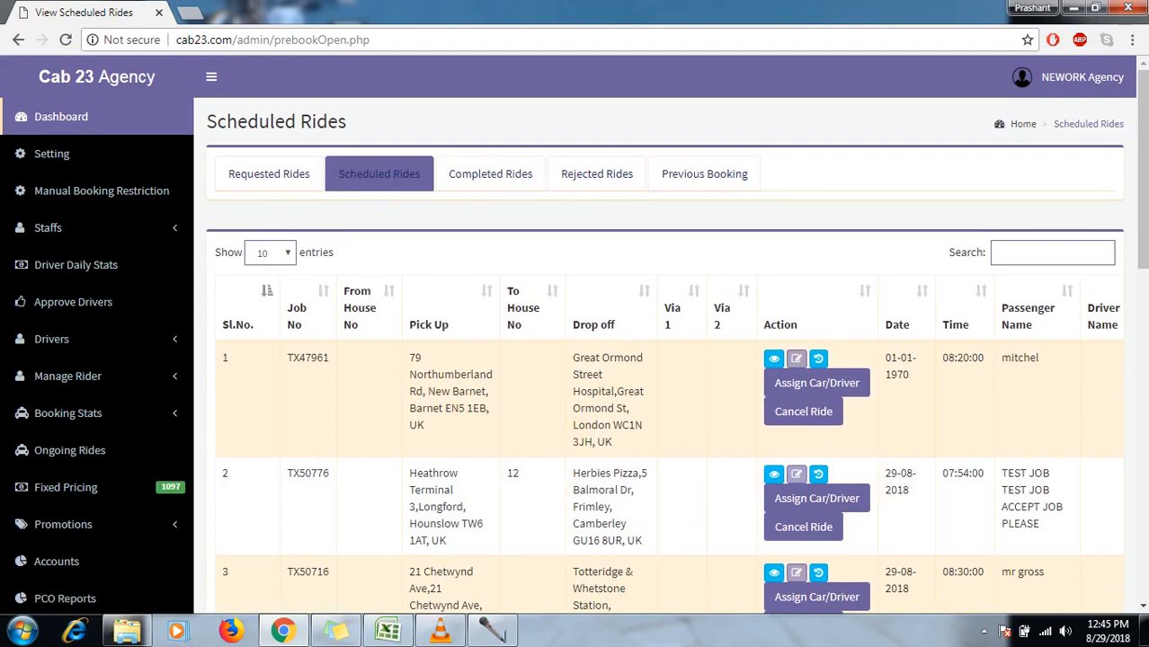
{"action": "scroll", "coordinate": [575, 360], "scroll_direction": "down", "scroll_amount": 5}
{"action": "scroll", "coordinate": [575, 360], "scroll_direction": "up", "scroll_amount": 5}
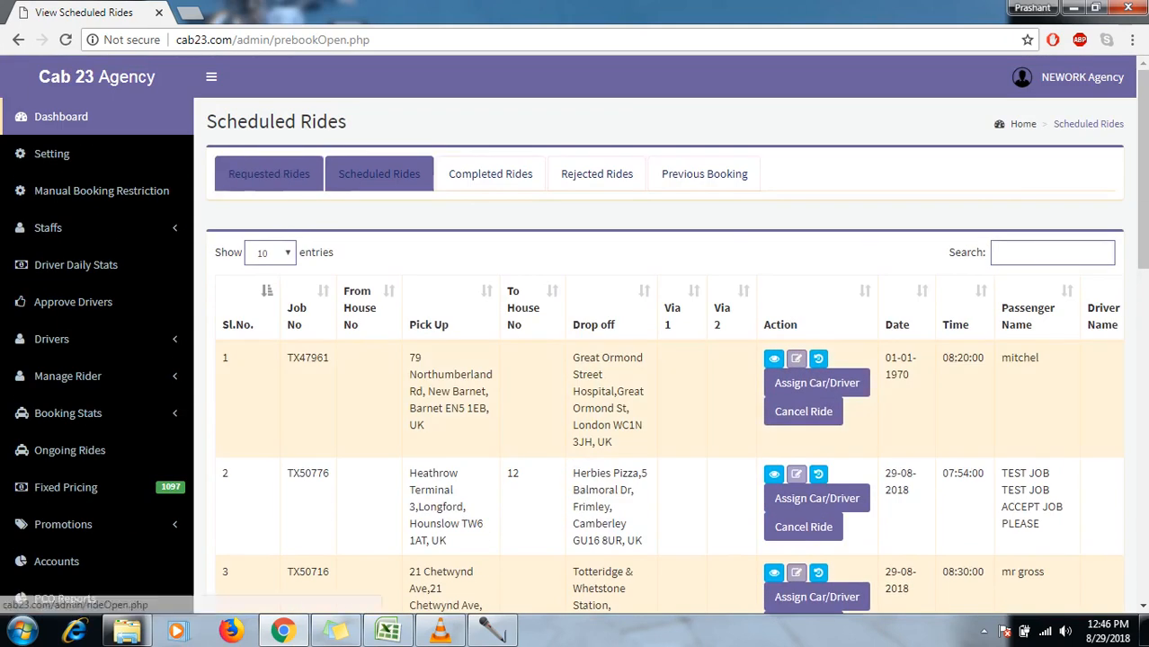
View the Requested Rides list and bring up the Completed Rides list.
{"action": "left_click", "coordinate": [269, 173]}
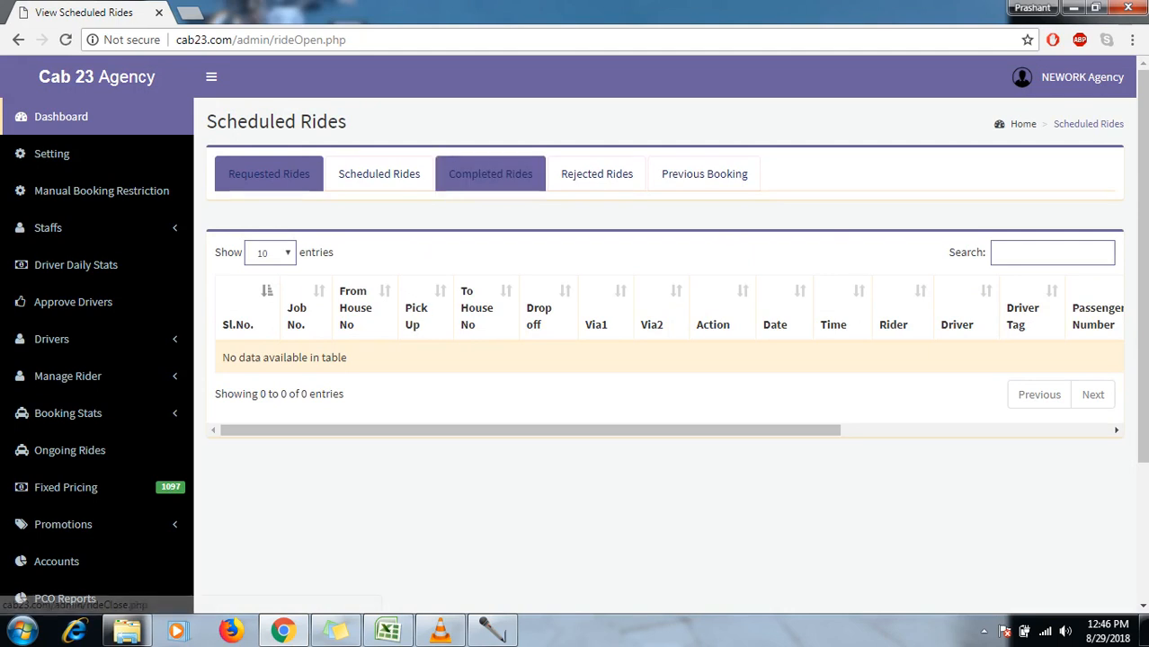
{"action": "left_click", "coordinate": [490, 173]}
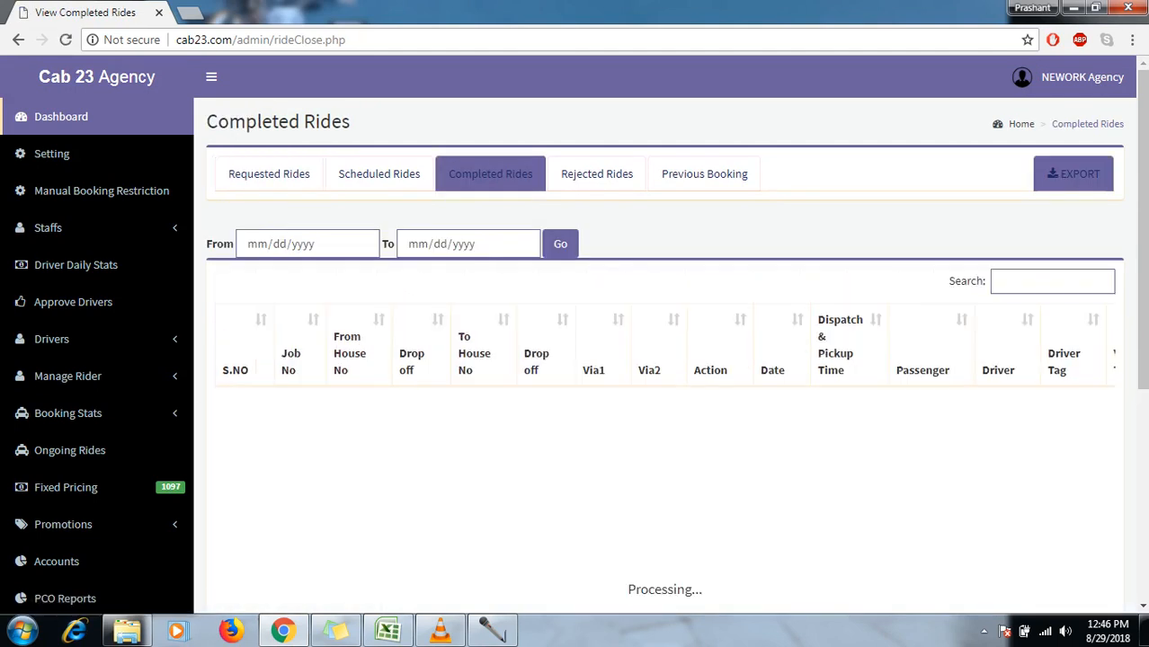
Look through the Completed Rides list and the actions available for each finished ride.
{"action": "scroll", "coordinate": [576, 419], "scroll_direction": "down", "scroll_amount": 1}
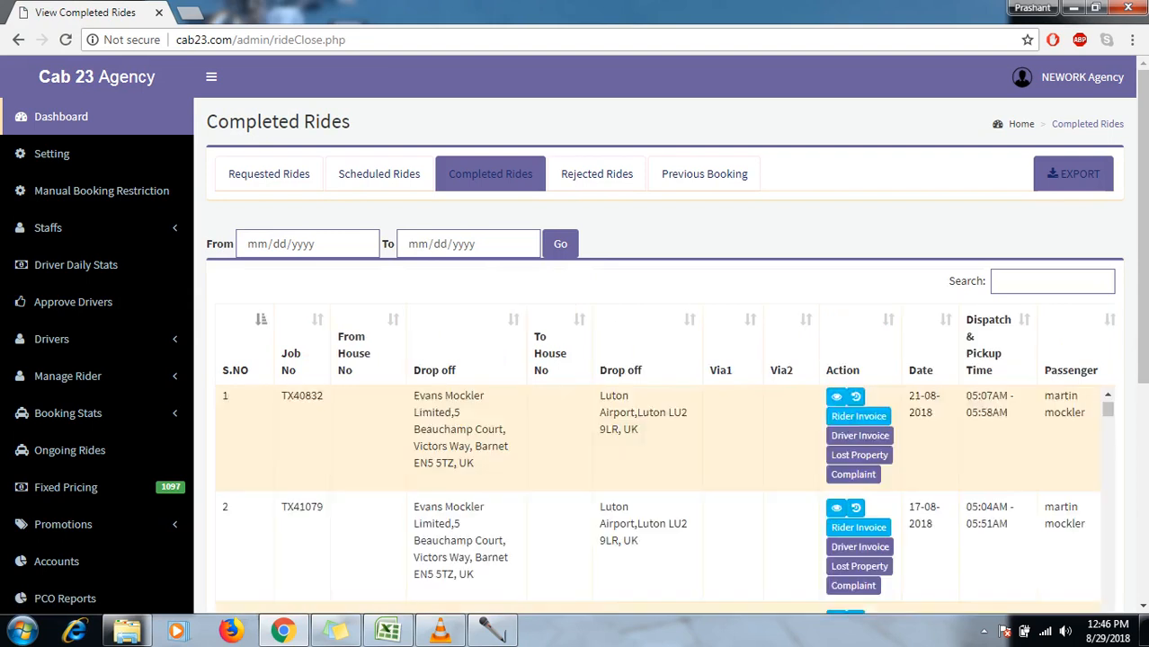
{"action": "scroll", "coordinate": [576, 419], "scroll_direction": "up", "scroll_amount": 1}
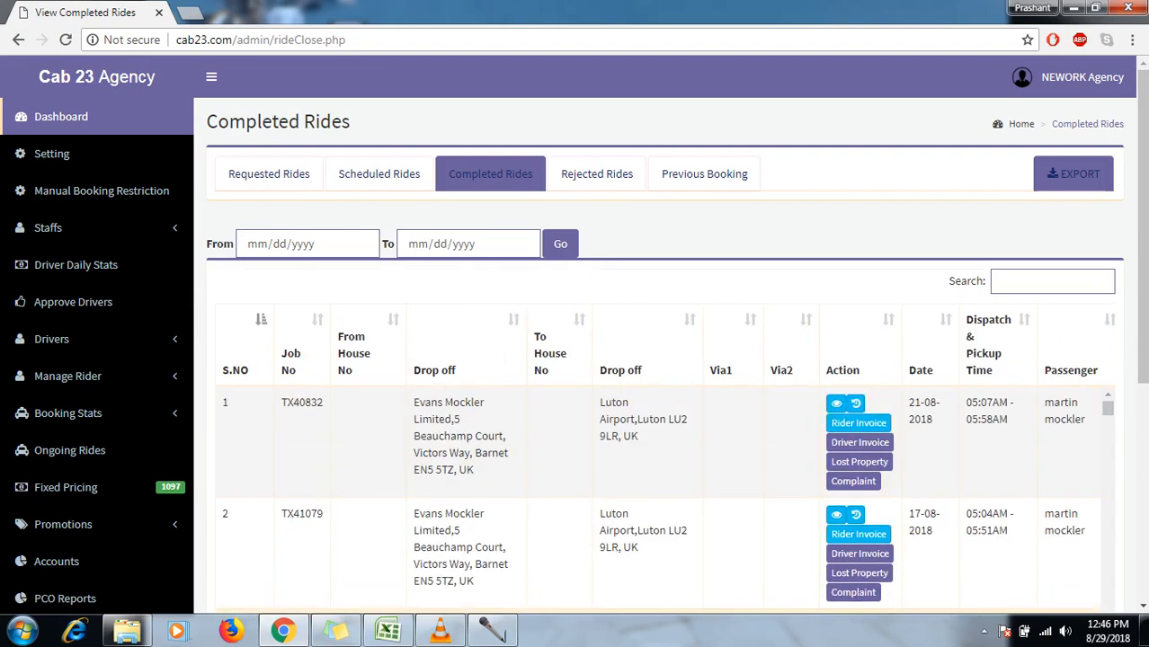
{"action": "scroll", "coordinate": [656, 501], "scroll_direction": "down", "scroll_amount": 5}
{"action": "scroll", "coordinate": [657, 501], "scroll_direction": "up", "scroll_amount": 5}
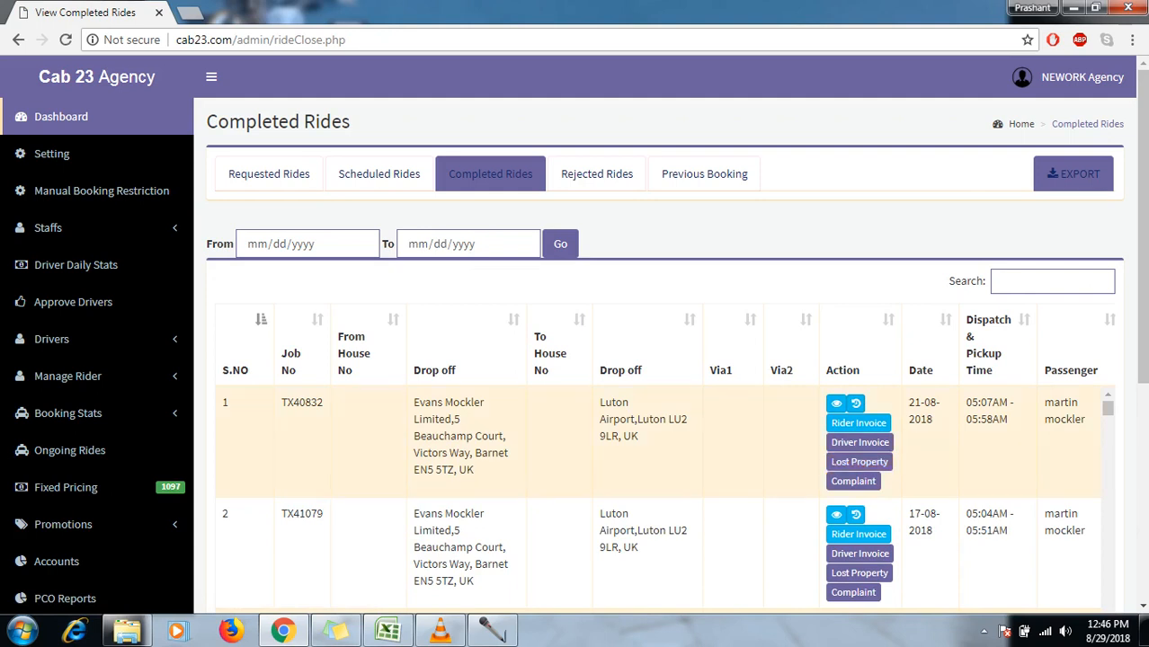
Open the lost property report form for the first completed ride, review its fields and close it without saving.
{"action": "left_click", "coordinate": [1050, 281]}
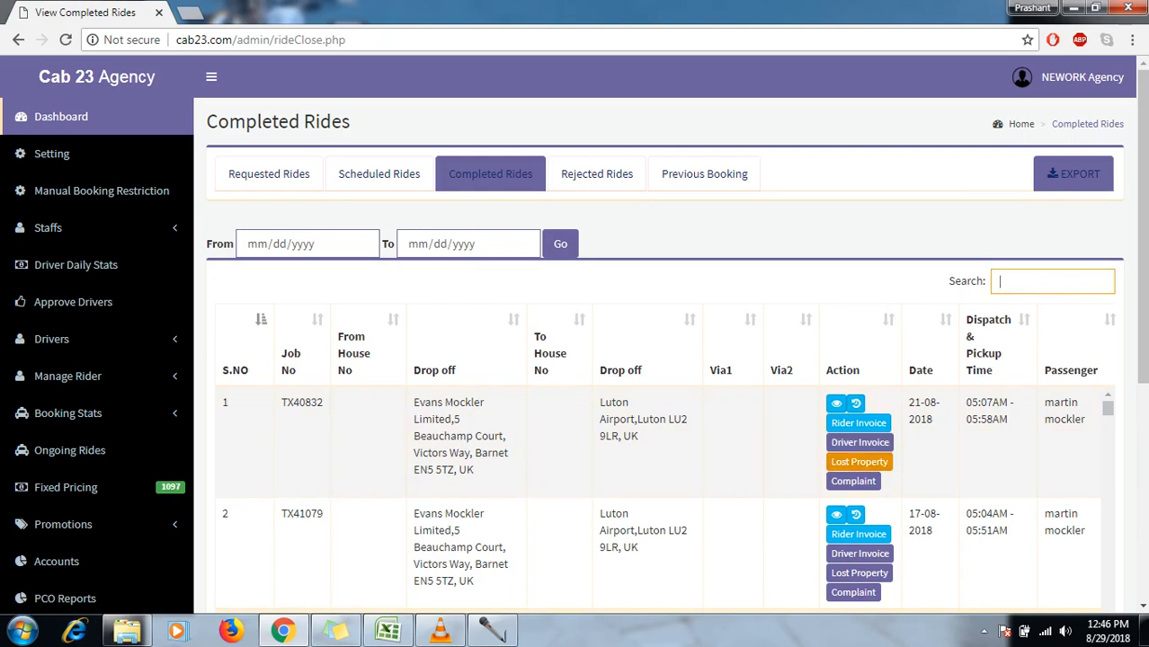
{"action": "left_click", "coordinate": [858, 461]}
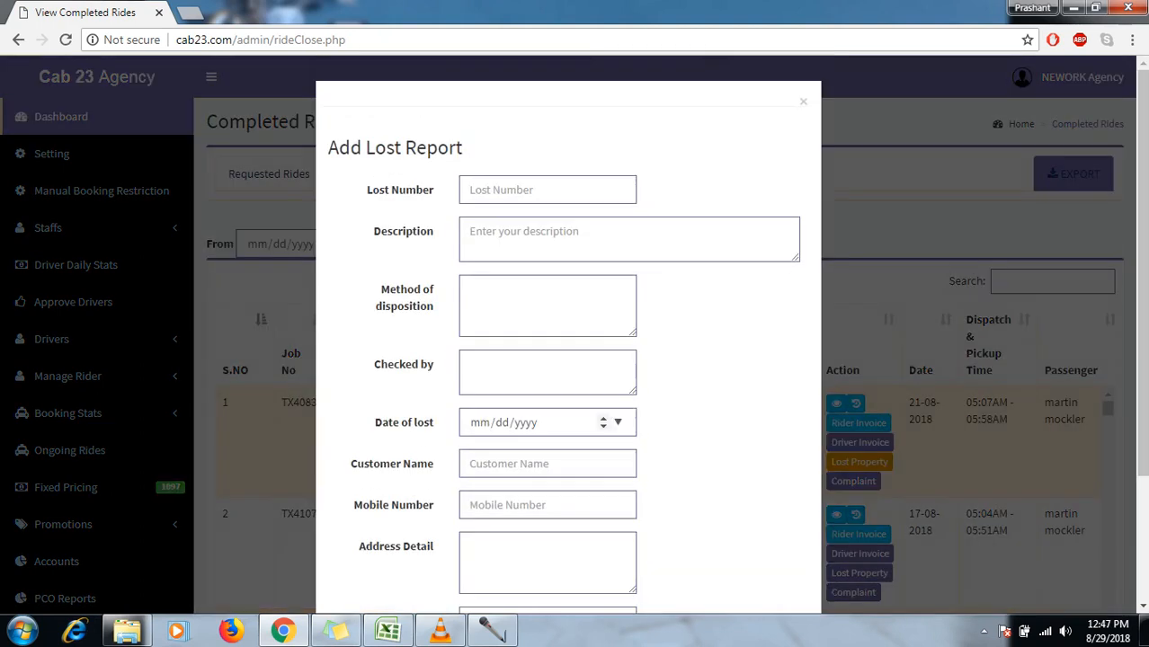
{"action": "scroll", "coordinate": [557, 414], "scroll_direction": "down", "scroll_amount": 3}
{"action": "scroll", "coordinate": [557, 414], "scroll_direction": "up", "scroll_amount": 4}
{"action": "left_click", "coordinate": [803, 100]}
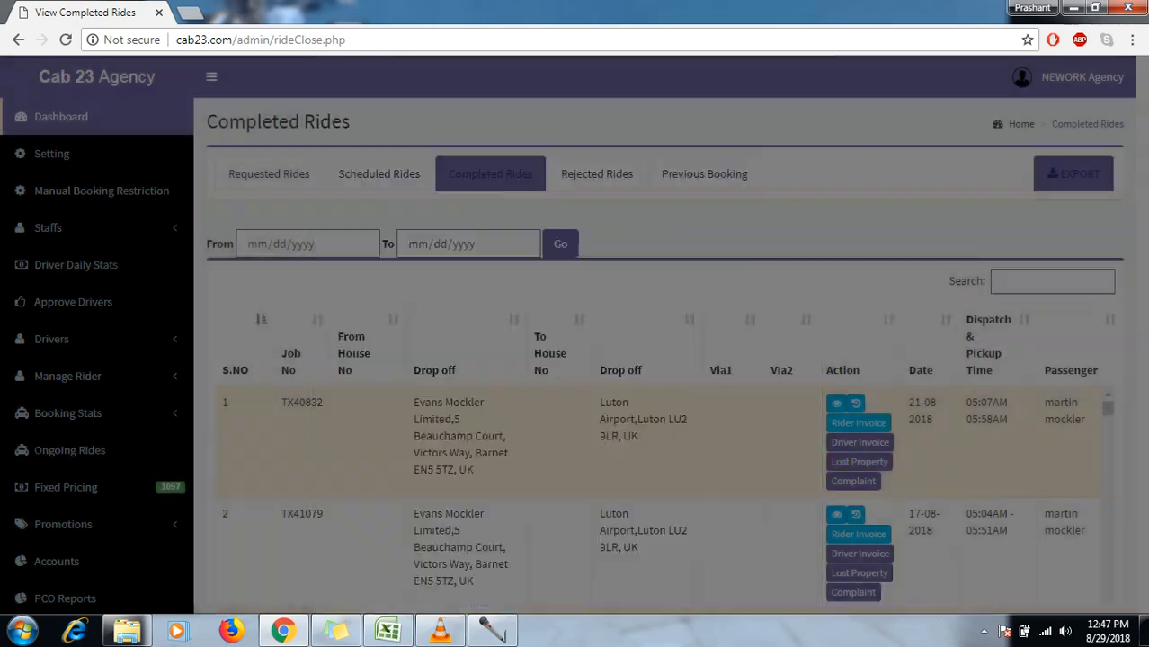
Open the complaint form for the first completed ride, check its fields and close it without saving.
{"action": "scroll", "coordinate": [99, 395], "scroll_direction": "down", "scroll_amount": 1}
{"action": "scroll", "coordinate": [99, 395], "scroll_direction": "down", "scroll_amount": 2}
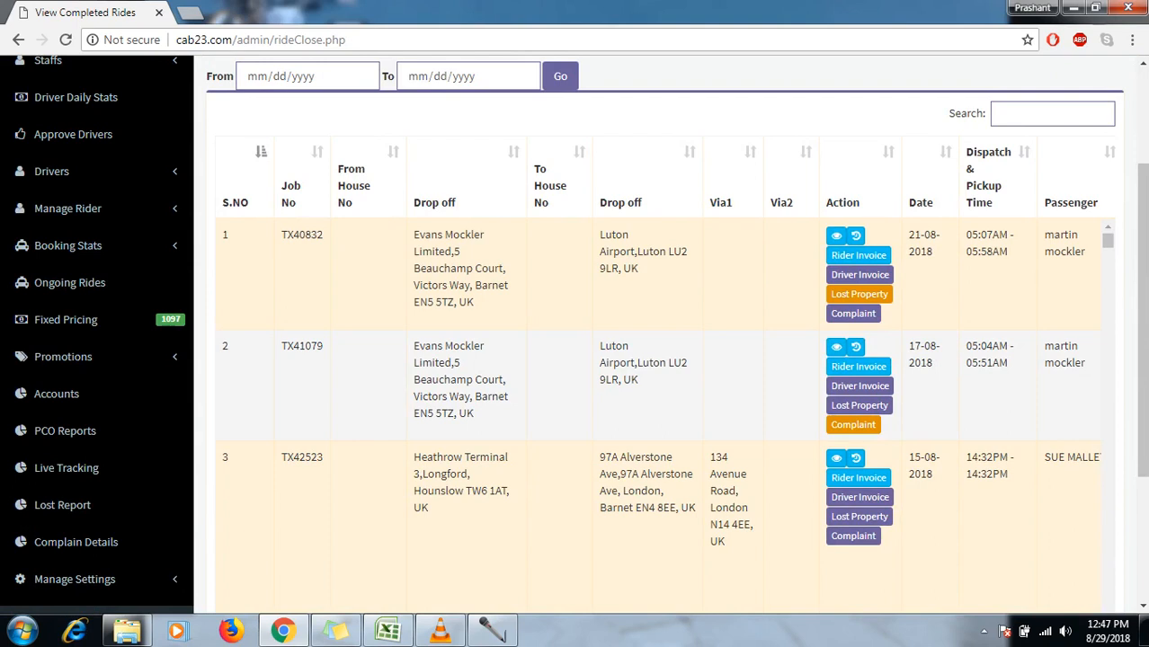
{"action": "left_click", "coordinate": [853, 313]}
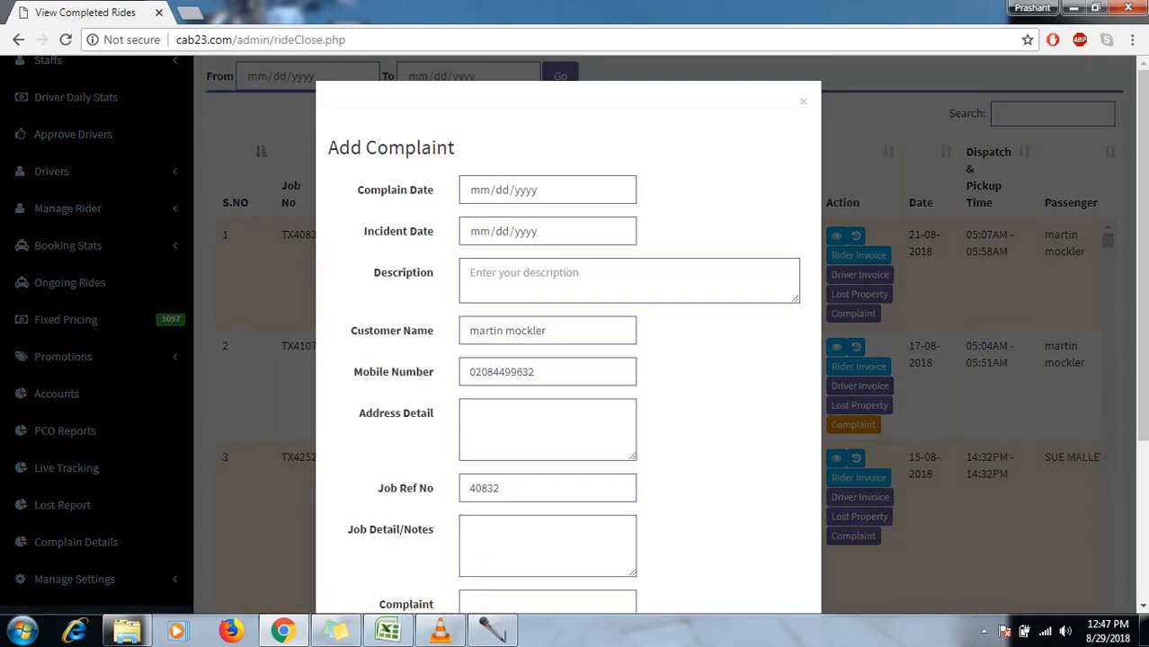
{"action": "left_click", "coordinate": [803, 101]}
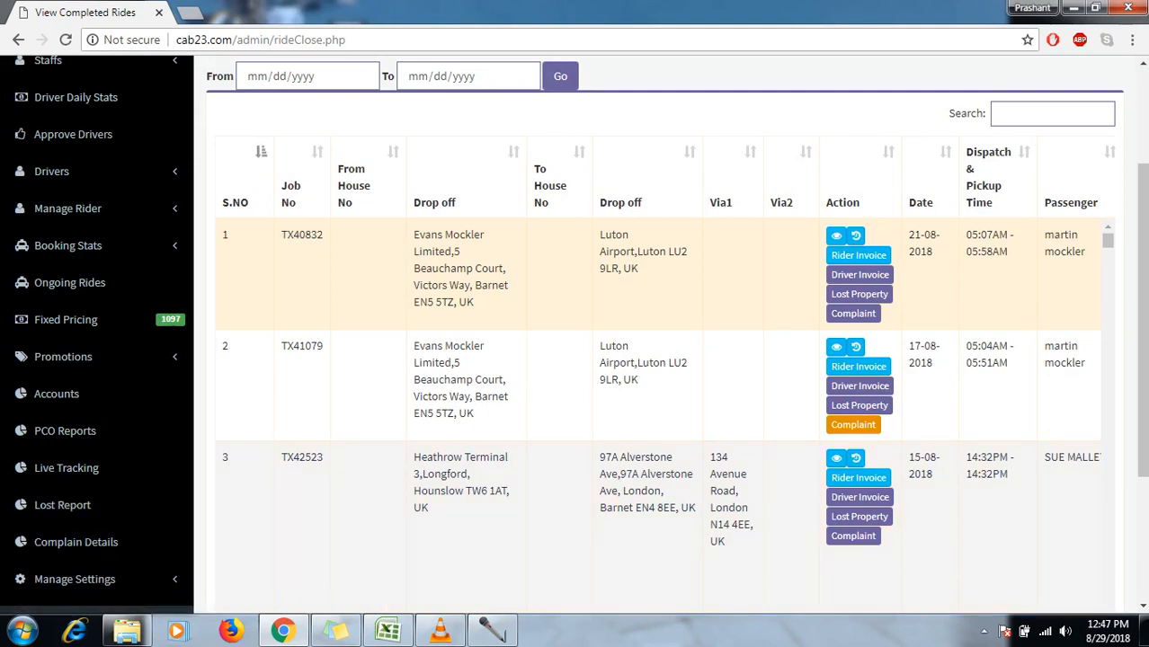
View the Rejected Rides list and examine its status, rider, driver and vehicle columns.
{"action": "scroll", "coordinate": [670, 359], "scroll_direction": "up", "scroll_amount": 2}
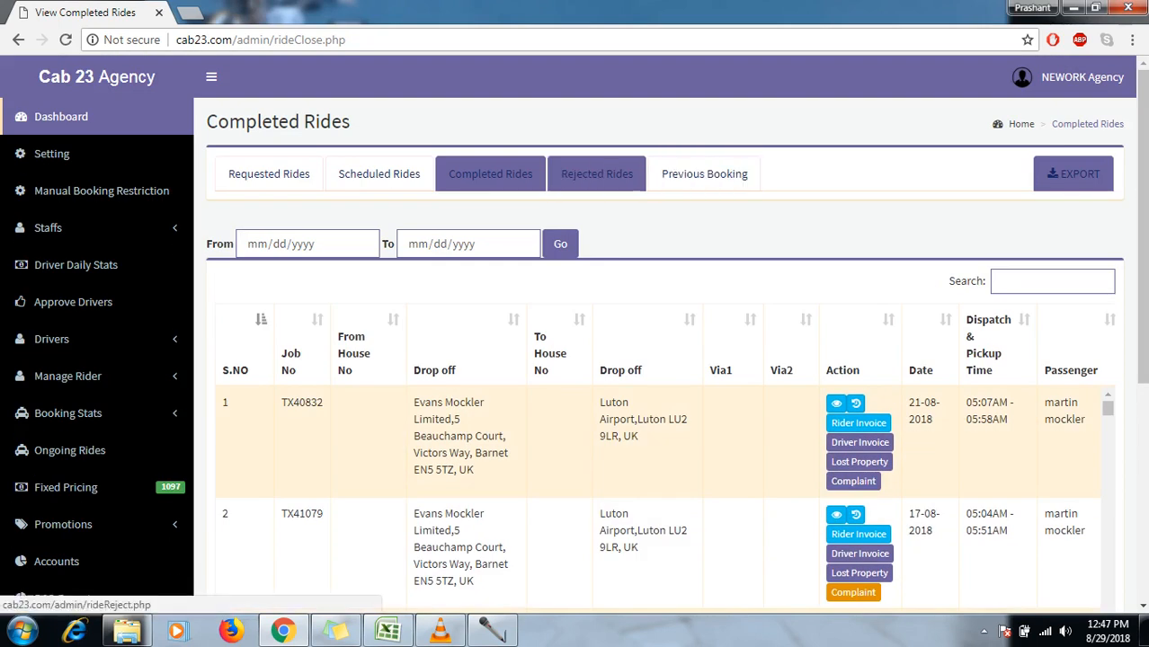
{"action": "left_click", "coordinate": [597, 174]}
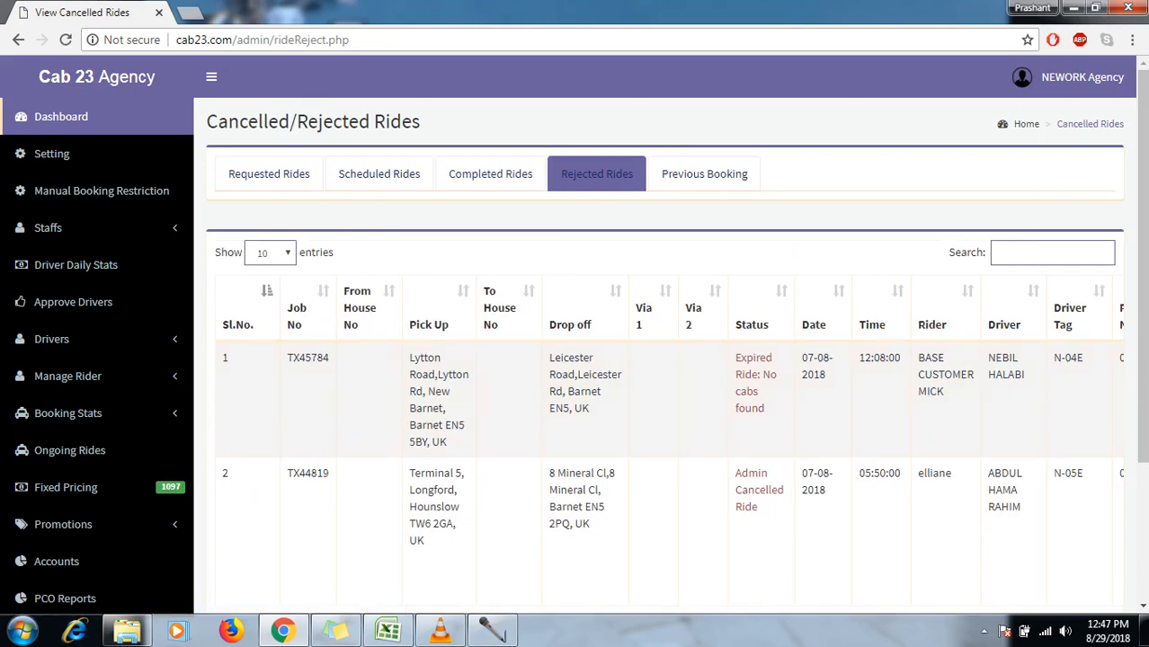
{"action": "scroll", "coordinate": [665, 431], "scroll_direction": "right", "scroll_amount": 3}
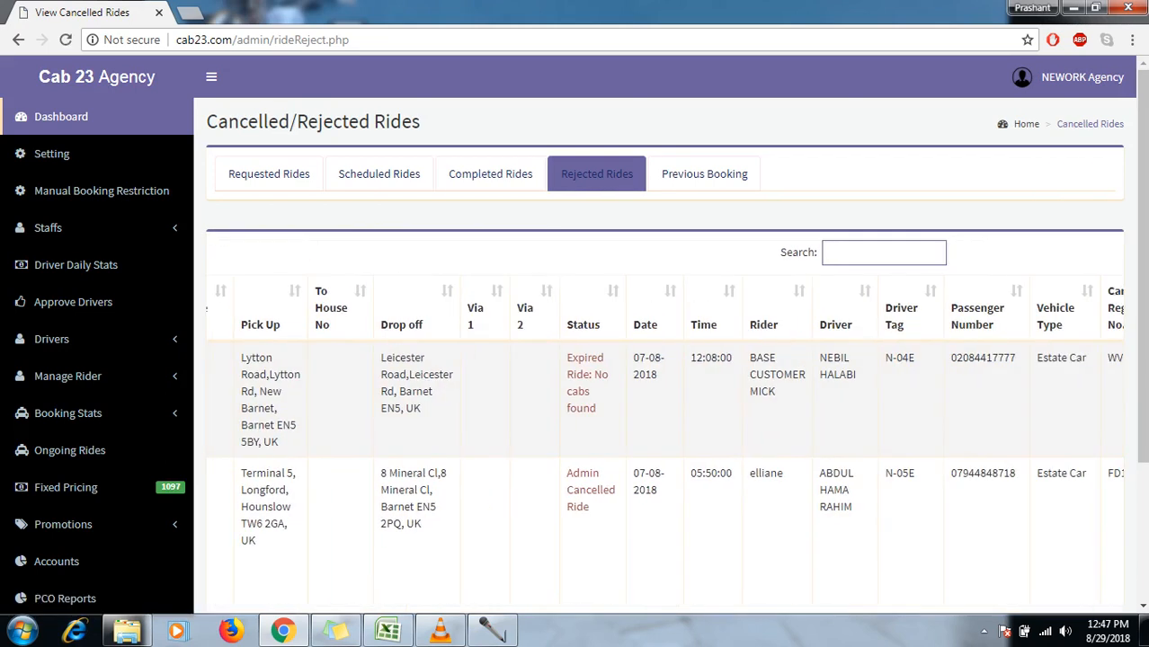
{"action": "scroll", "coordinate": [665, 405], "scroll_direction": "left", "scroll_amount": 3}
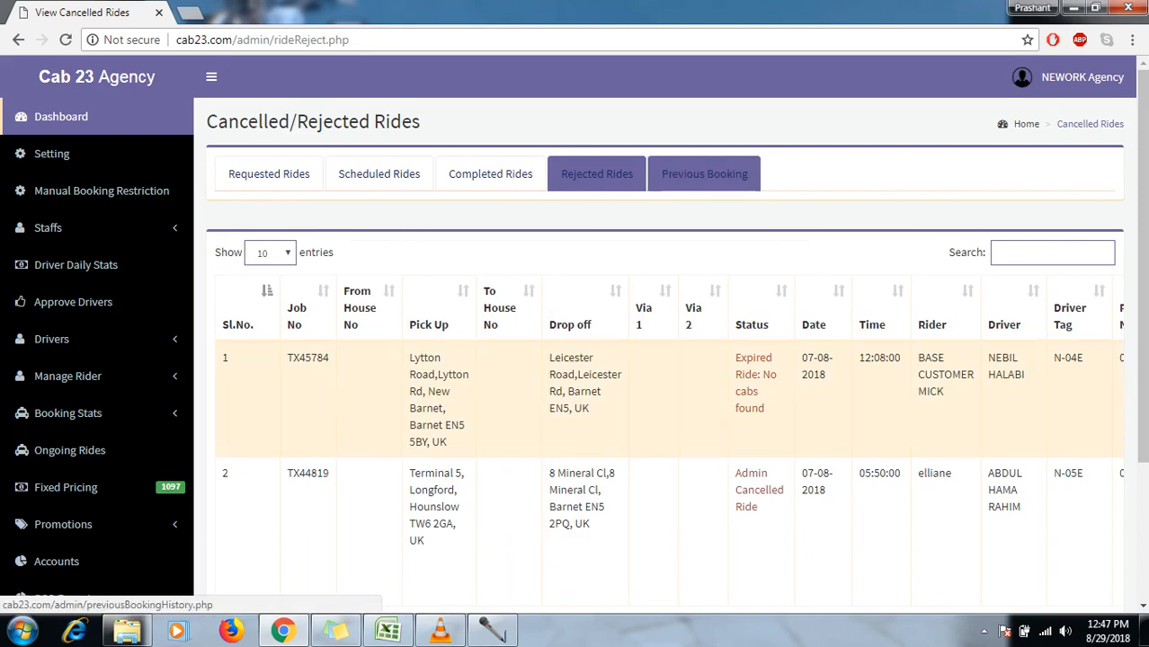
View the Previous Booking list and look through the older rides and their pre booking actions.
{"action": "left_click", "coordinate": [704, 173]}
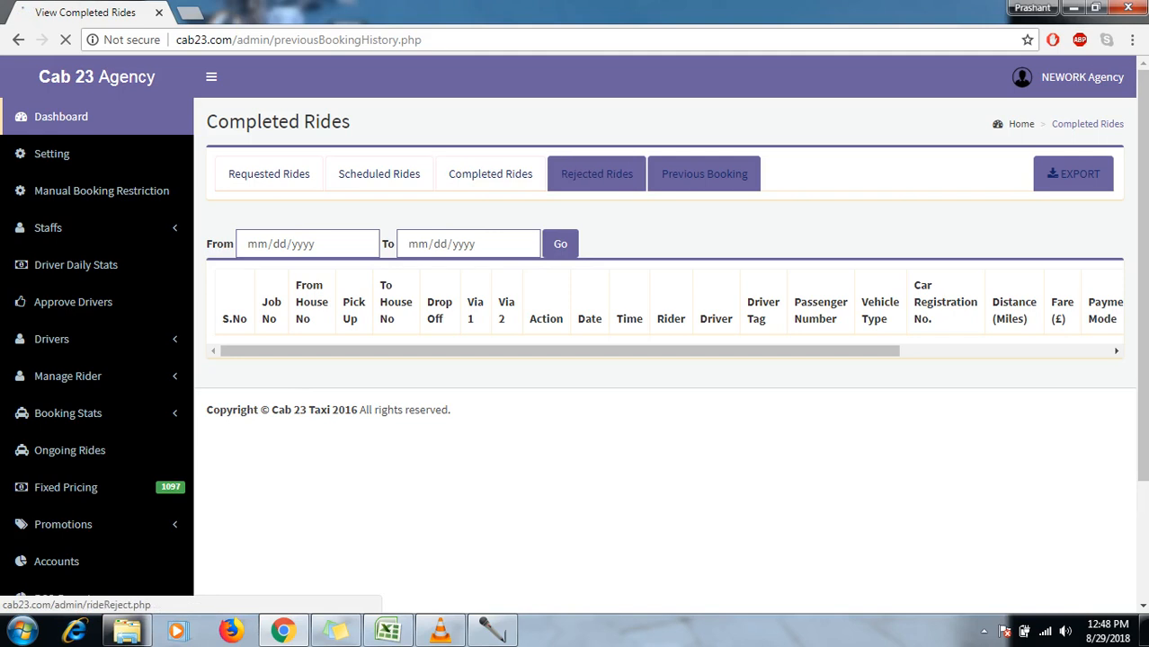
{"action": "left_click", "coordinate": [490, 174]}
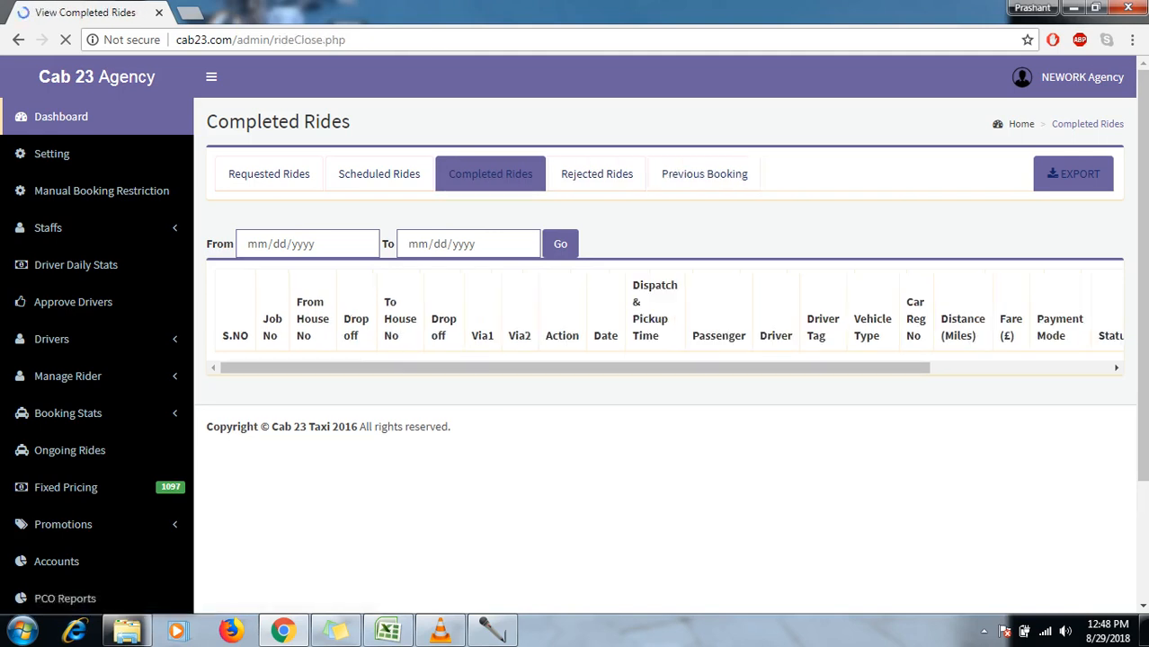
{"action": "left_click", "coordinate": [704, 173]}
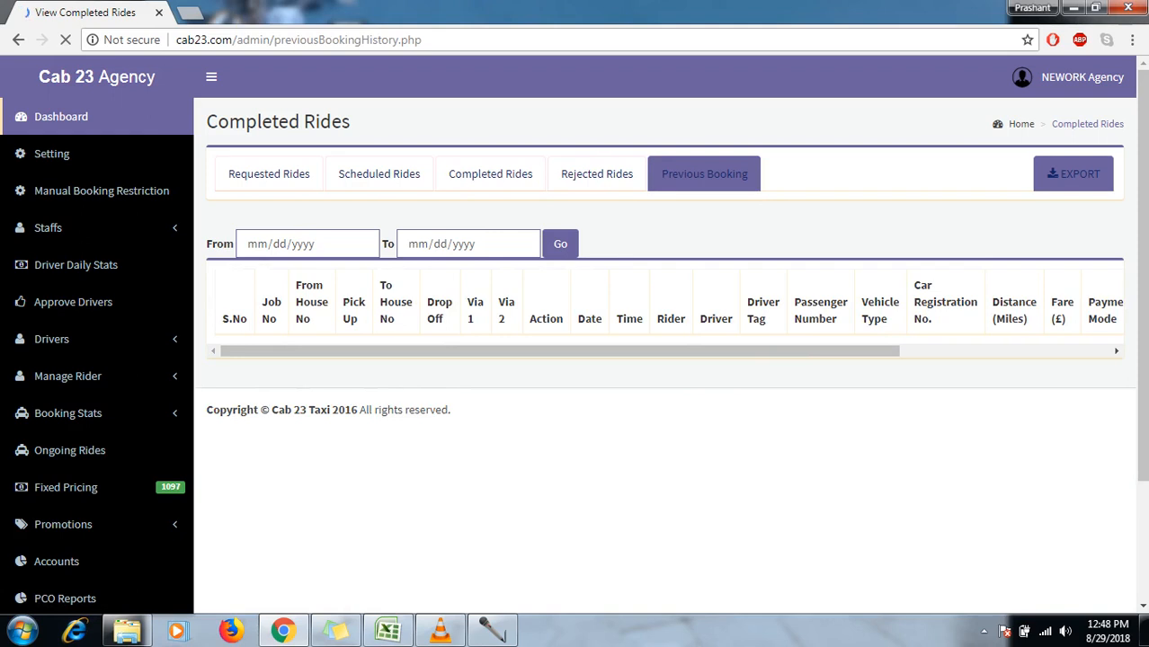
{"action": "scroll", "coordinate": [574, 334], "scroll_direction": "down", "scroll_amount": 1}
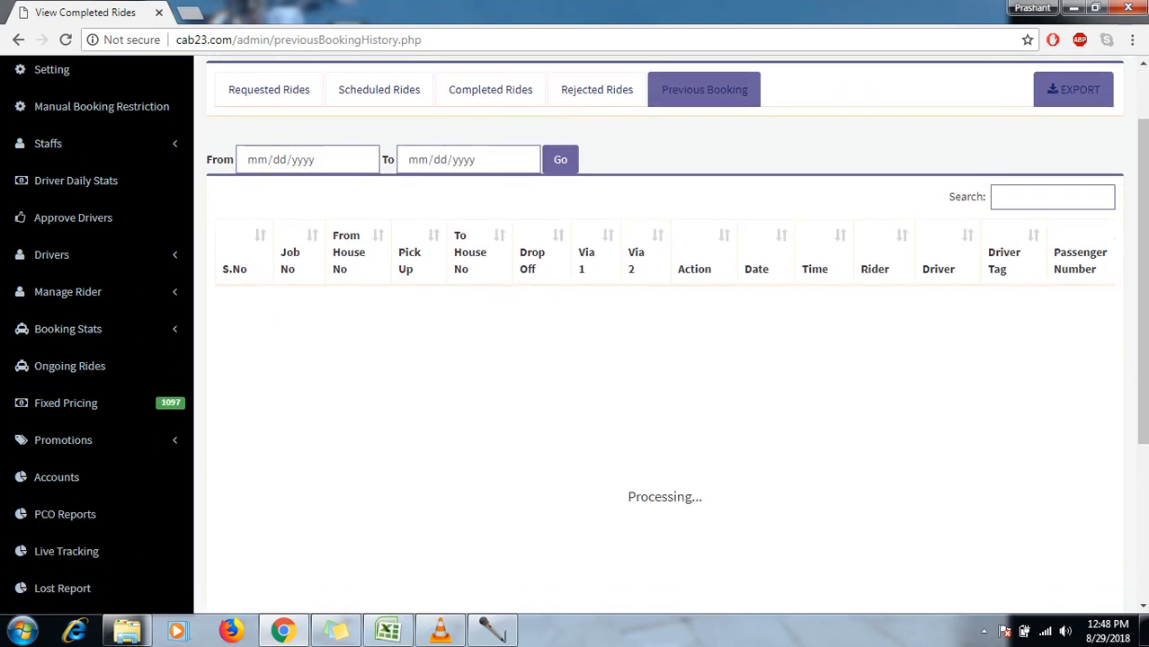
{"action": "scroll", "coordinate": [658, 523], "scroll_direction": "down", "scroll_amount": 5}
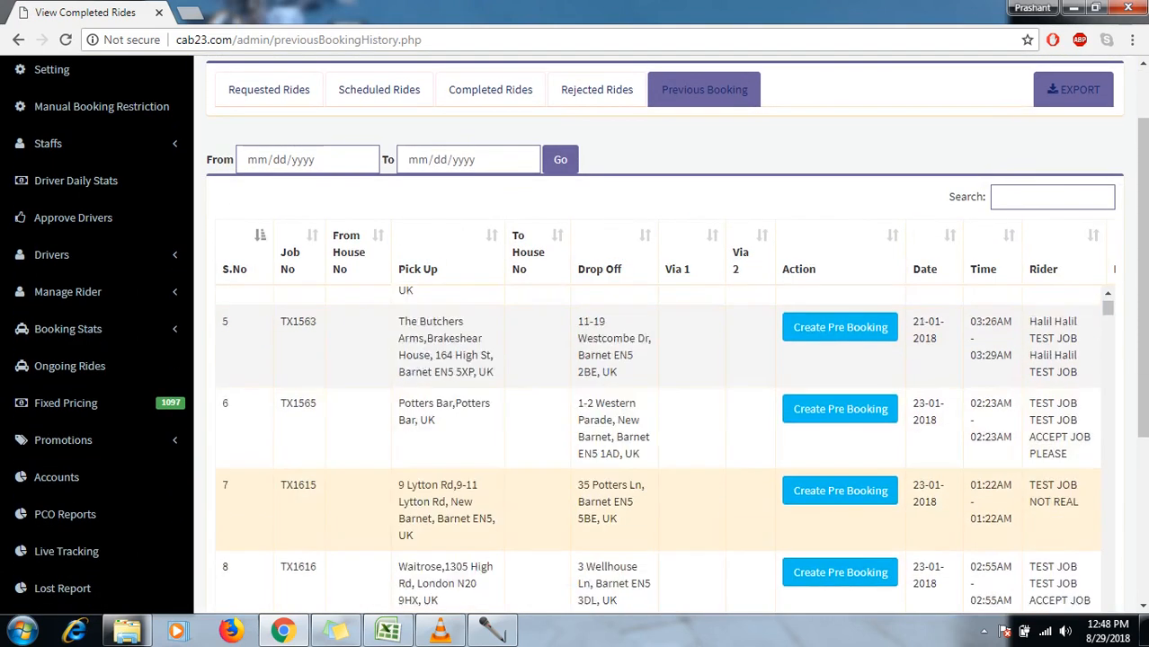
{"action": "scroll", "coordinate": [658, 523], "scroll_direction": "up", "scroll_amount": 5}
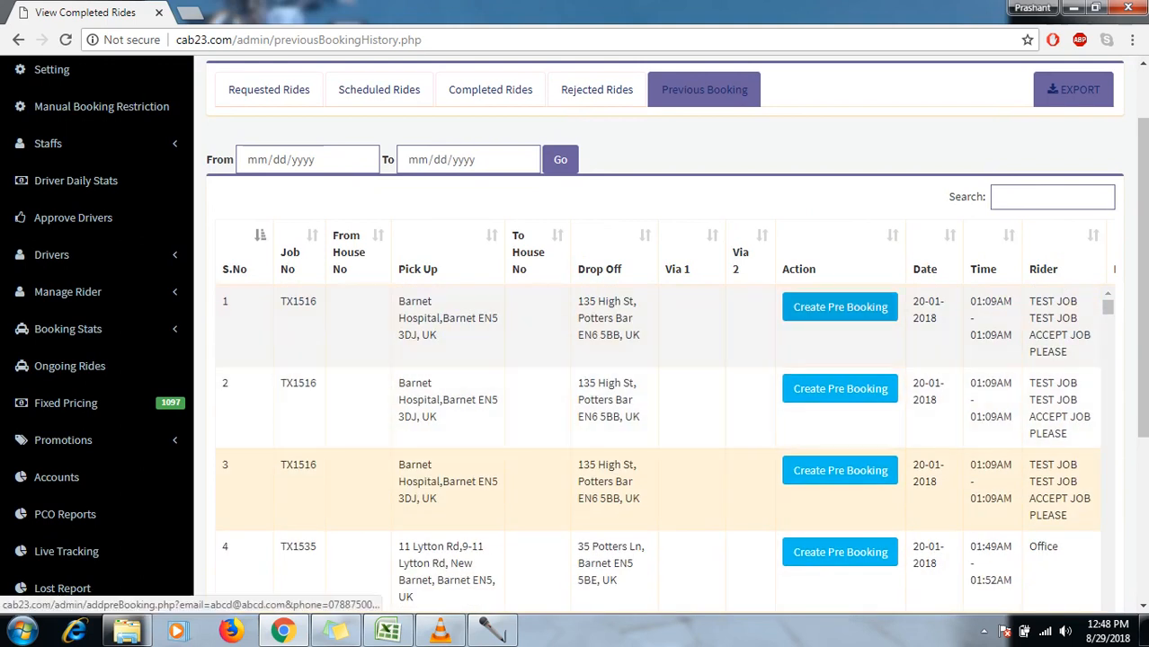
Open the pre booking form from the first previous booking, review its prefilled details and return to the list without adding it.
{"action": "left_click", "coordinate": [839, 307]}
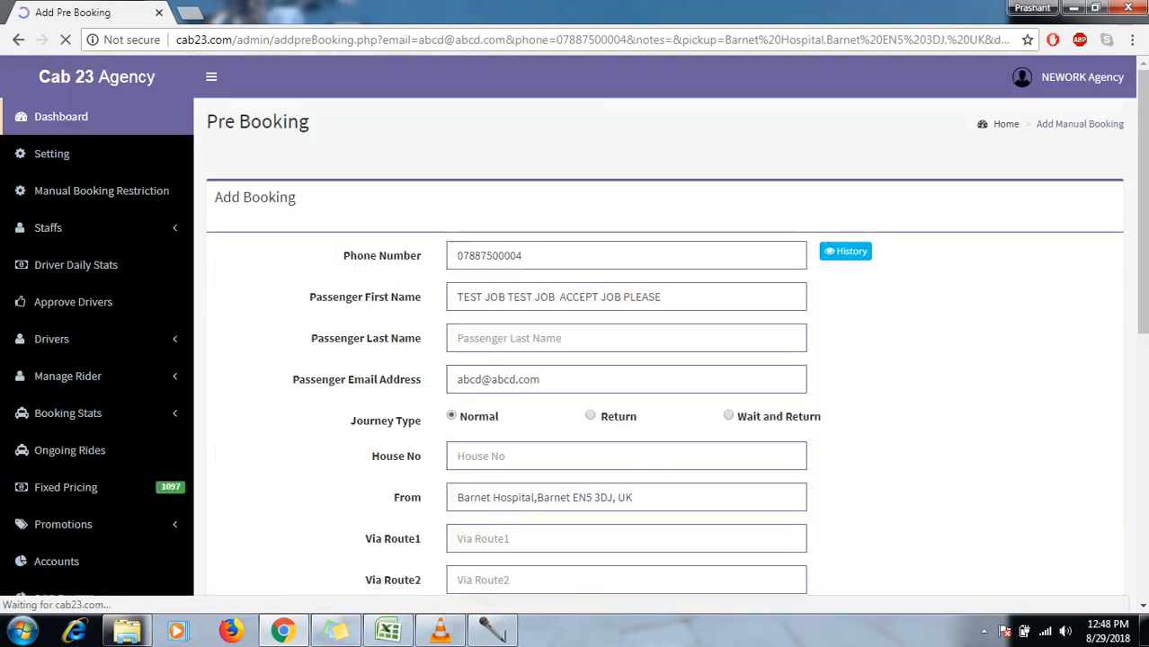
{"action": "scroll", "coordinate": [664, 333], "scroll_direction": "down", "scroll_amount": 6}
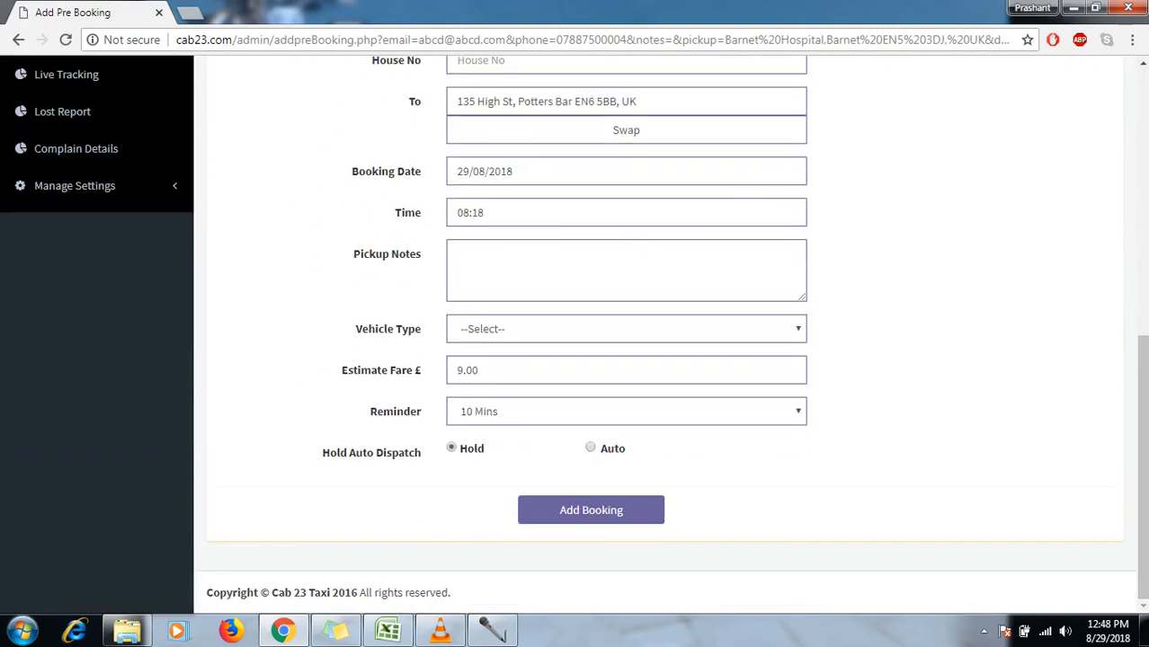
{"action": "scroll", "coordinate": [663, 333], "scroll_direction": "up", "scroll_amount": 6}
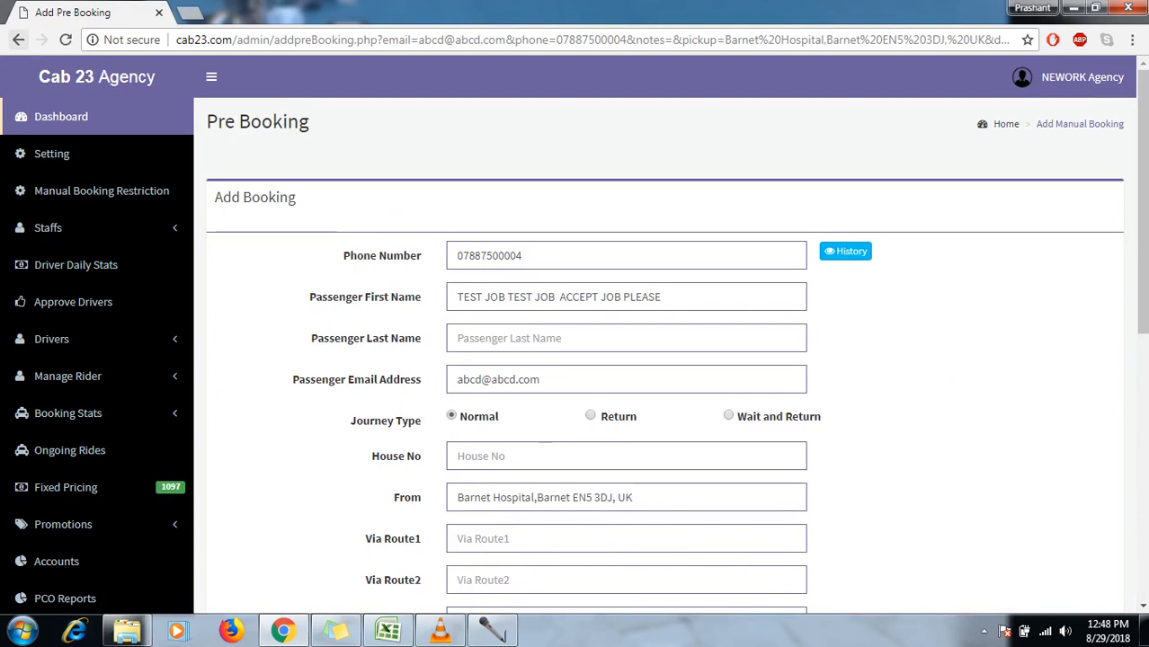
{"action": "left_click", "coordinate": [18, 39]}
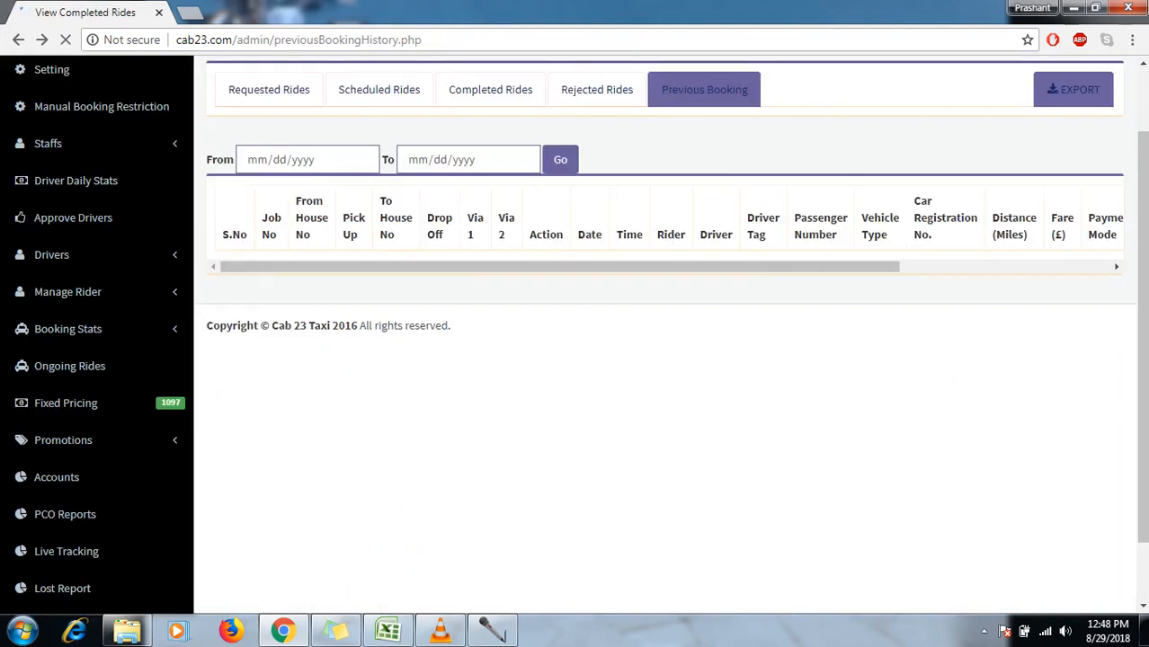
Export the rides from the Previous Booking page.
{"action": "scroll", "coordinate": [663, 332], "scroll_direction": "up", "scroll_amount": 1}
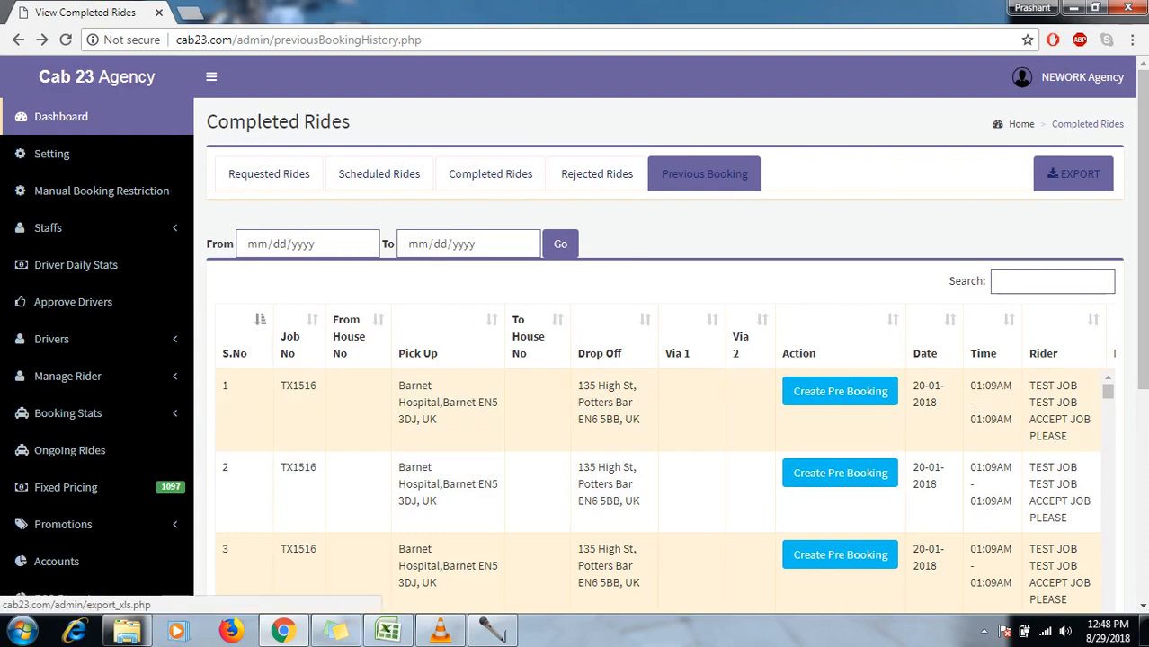
{"action": "left_click", "coordinate": [1073, 174]}
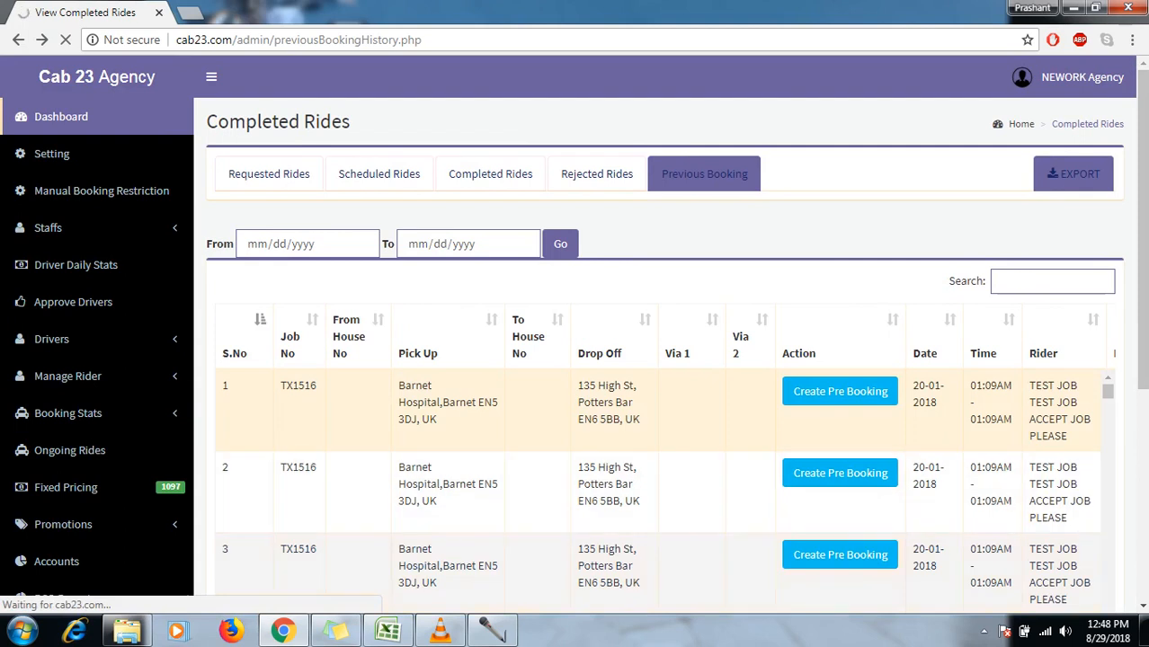
{"action": "left_click", "coordinate": [441, 631]}
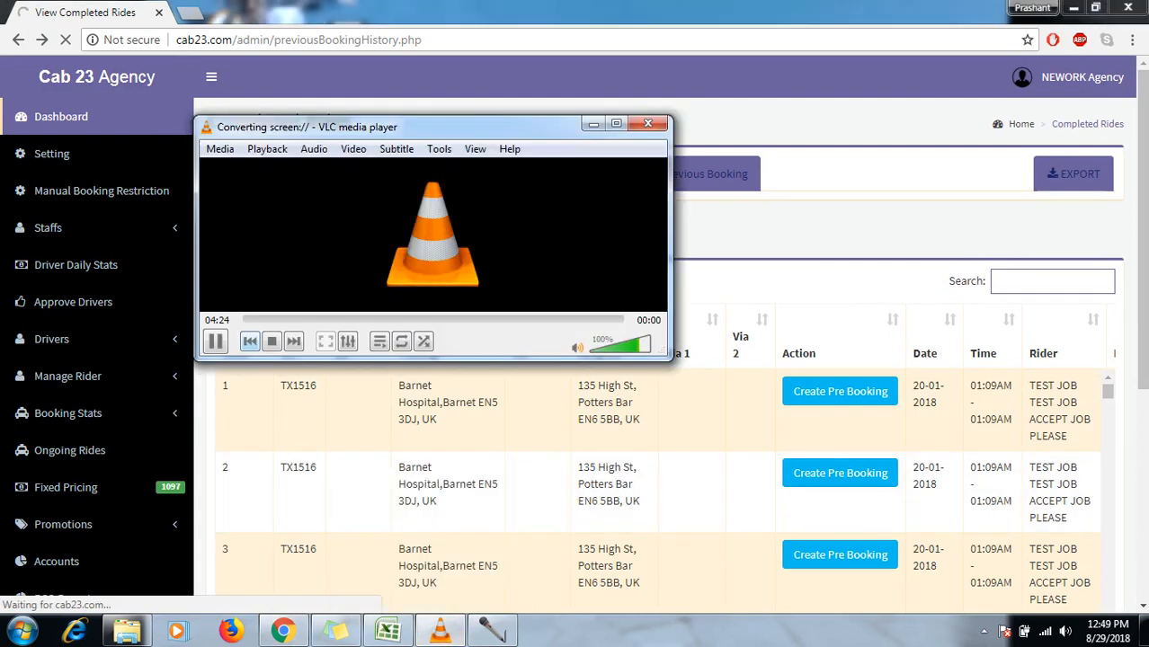